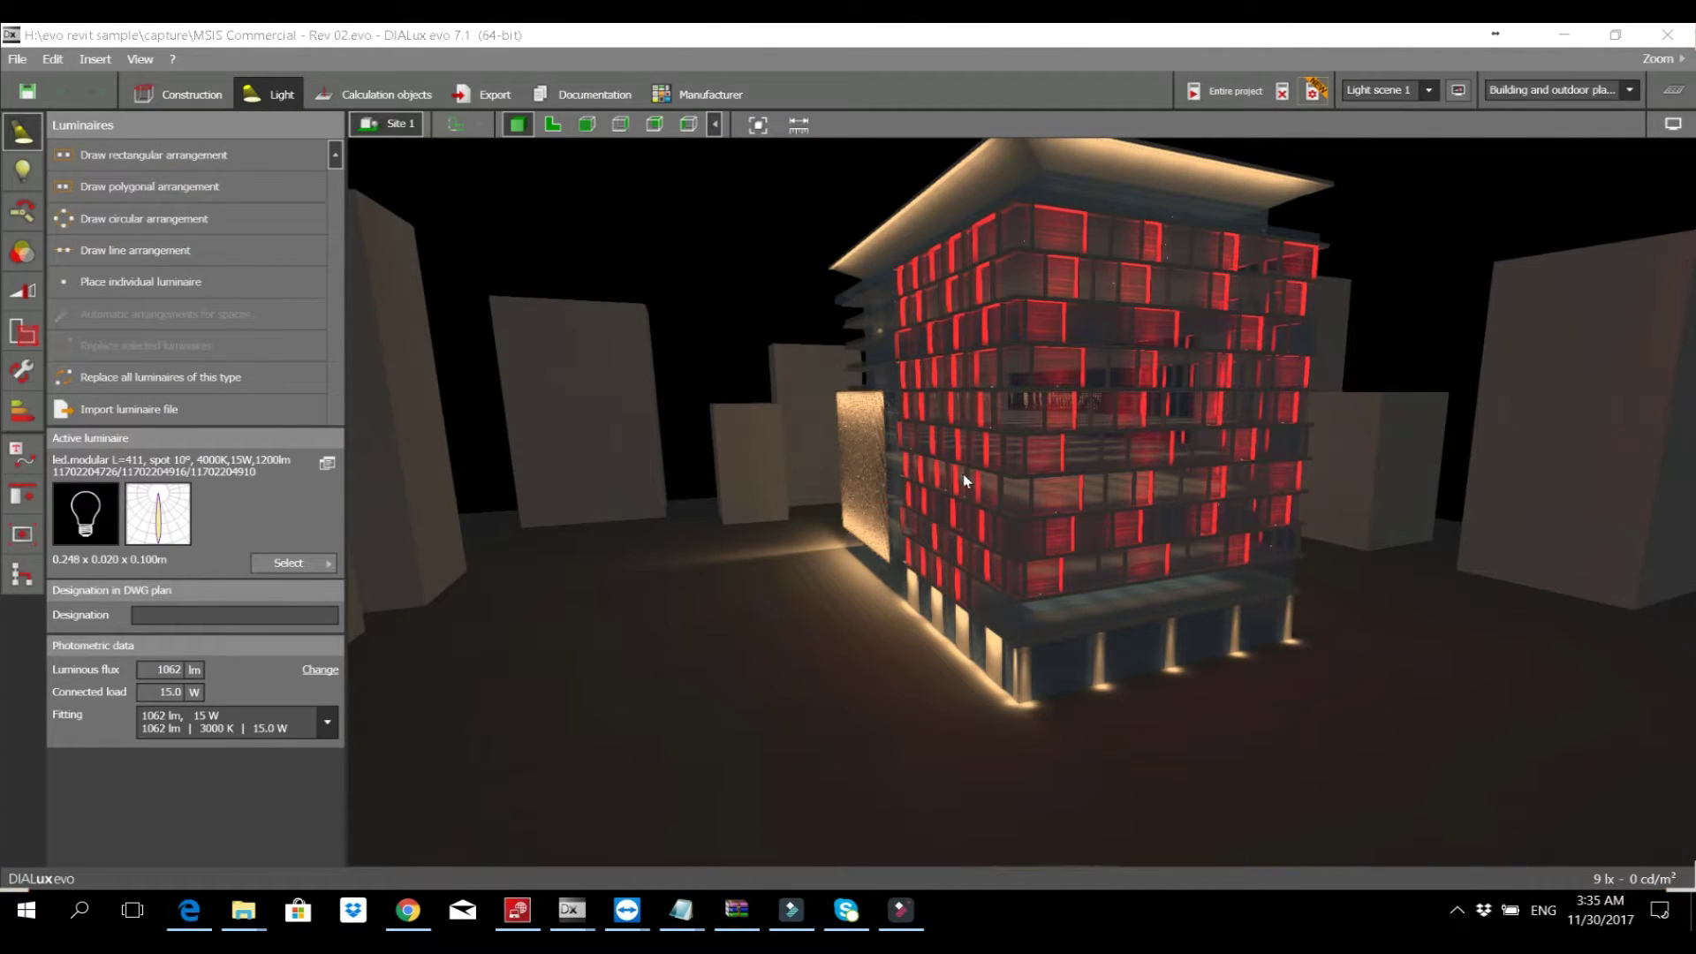
Examine the illuminated building's red-lit facades, glowing roof canopy and ground-floor columns from several sides in the 3D view
{"action": "right_click_drag", "start_coordinate": [892, 535], "coordinate": [717, 549]}
{"action": "right_click_drag", "start_coordinate": [1459, 692], "coordinate": [1163, 559]}
{"action": "right_click_drag", "start_coordinate": [1376, 510], "coordinate": [1055, 499]}
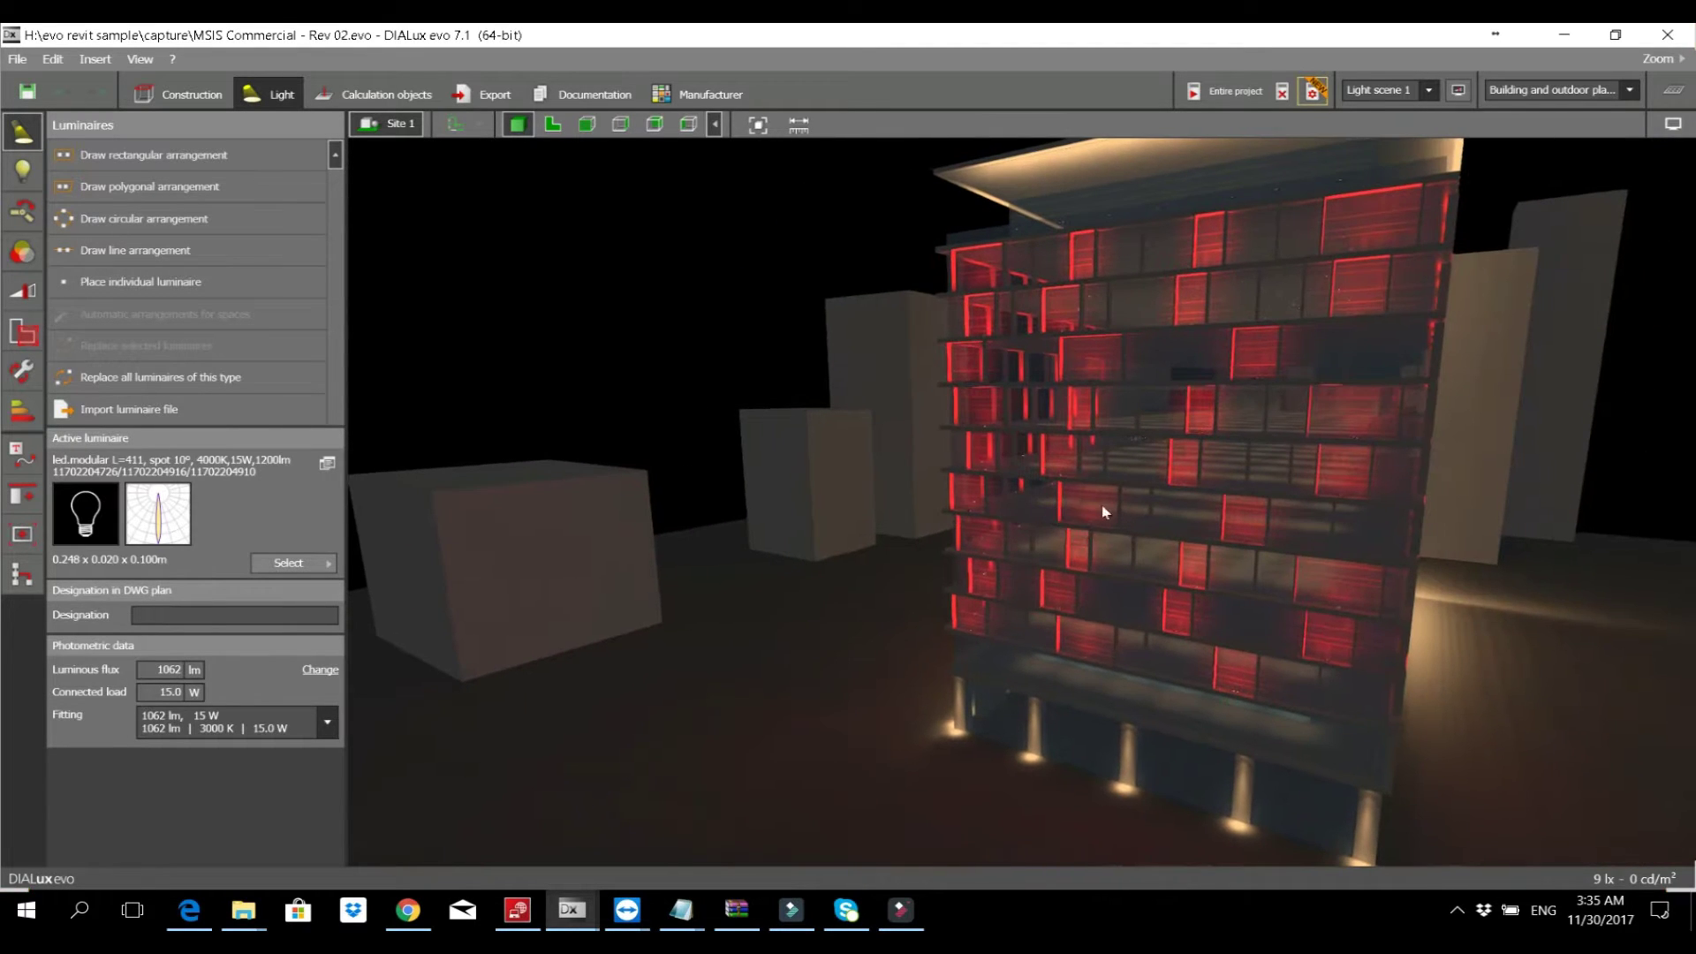
{"action": "right_click_drag", "start_coordinate": [988, 578], "coordinate": [897, 560]}
{"action": "right_click_drag", "start_coordinate": [1022, 559], "coordinate": [1155, 529]}
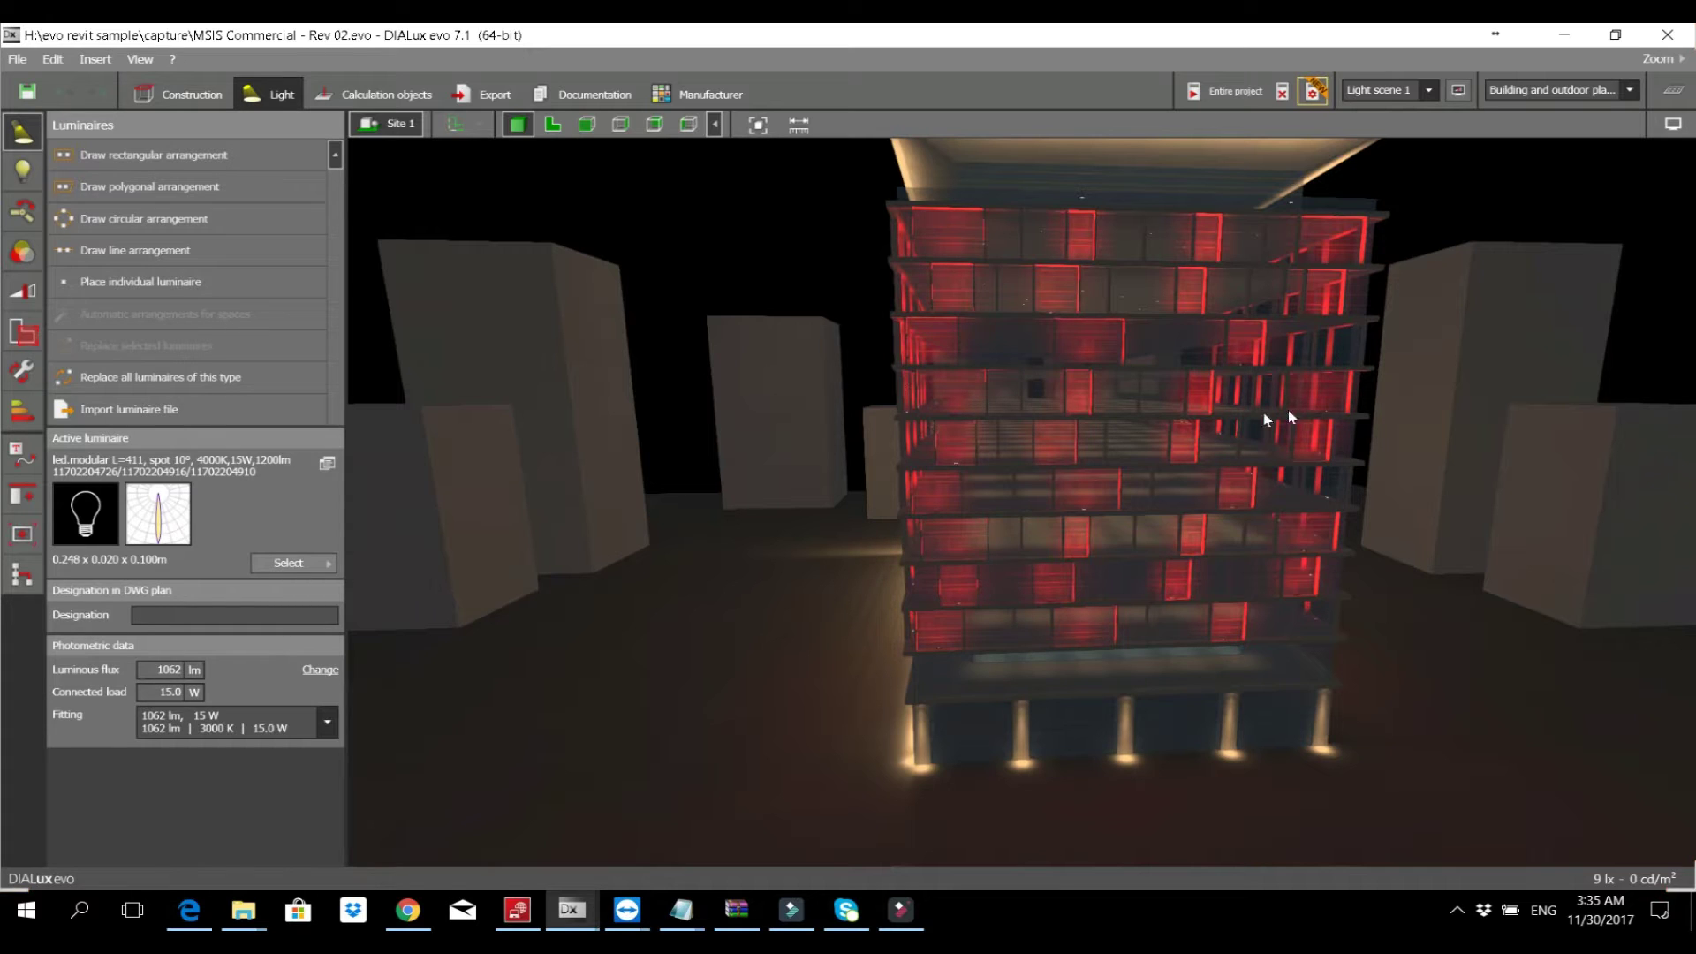
{"action": "mouse_move", "coordinate": [1199, 581]}
{"action": "right_mouse_down"}
{"action": "mouse_move", "coordinate": [1263, 554]}
{"action": "mouse_move", "coordinate": [1083, 536]}
{"action": "right_mouse_up"}
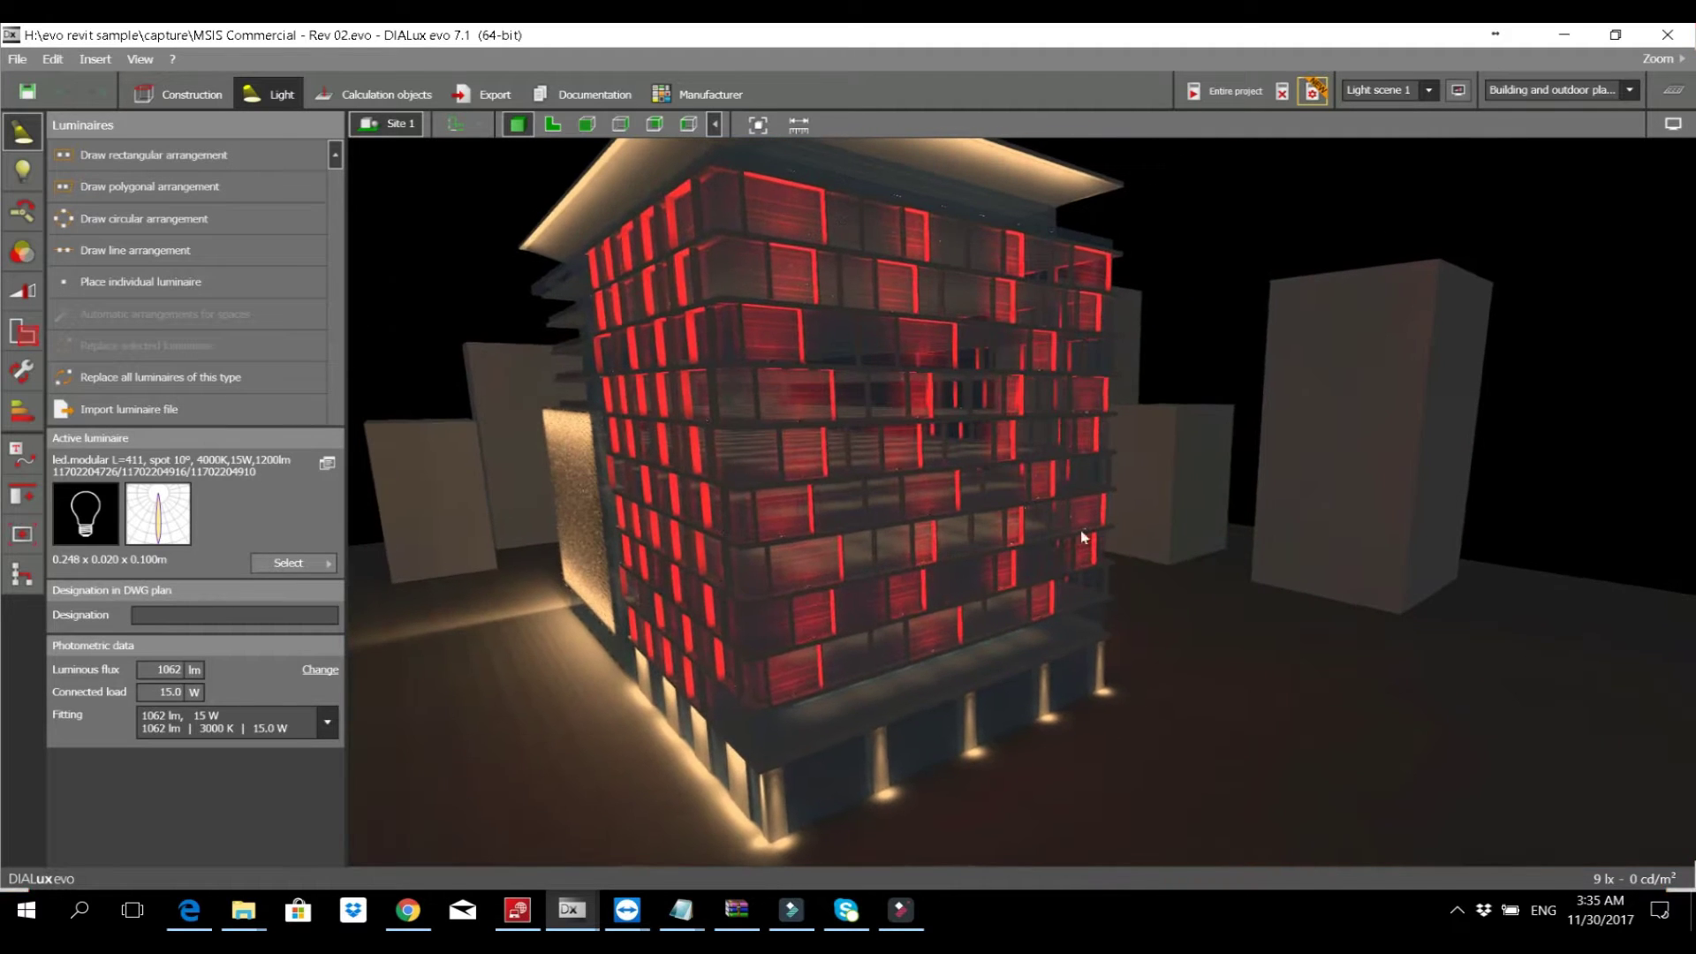
{"action": "right_click_drag", "start_coordinate": [798, 448], "coordinate": [946, 527]}
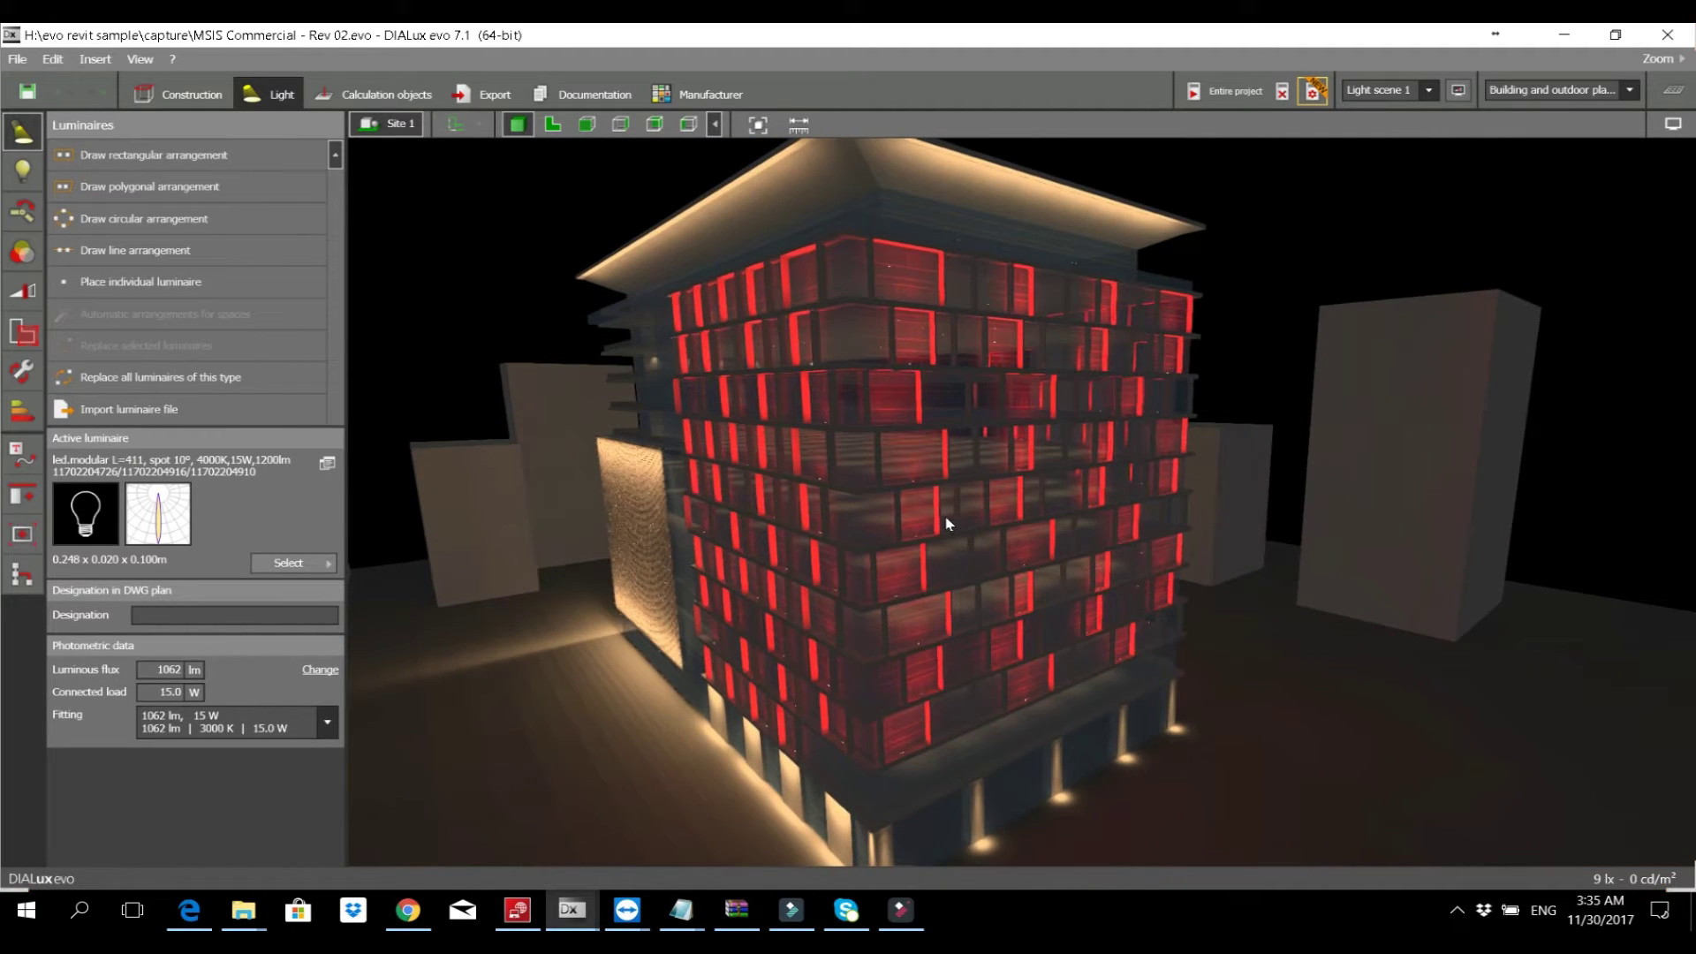
{"action": "scroll", "coordinate": [946, 524], "scroll_direction": "down", "scroll_amount": 1}
{"action": "right_click_drag", "start_coordinate": [1026, 623], "coordinate": [963, 598]}
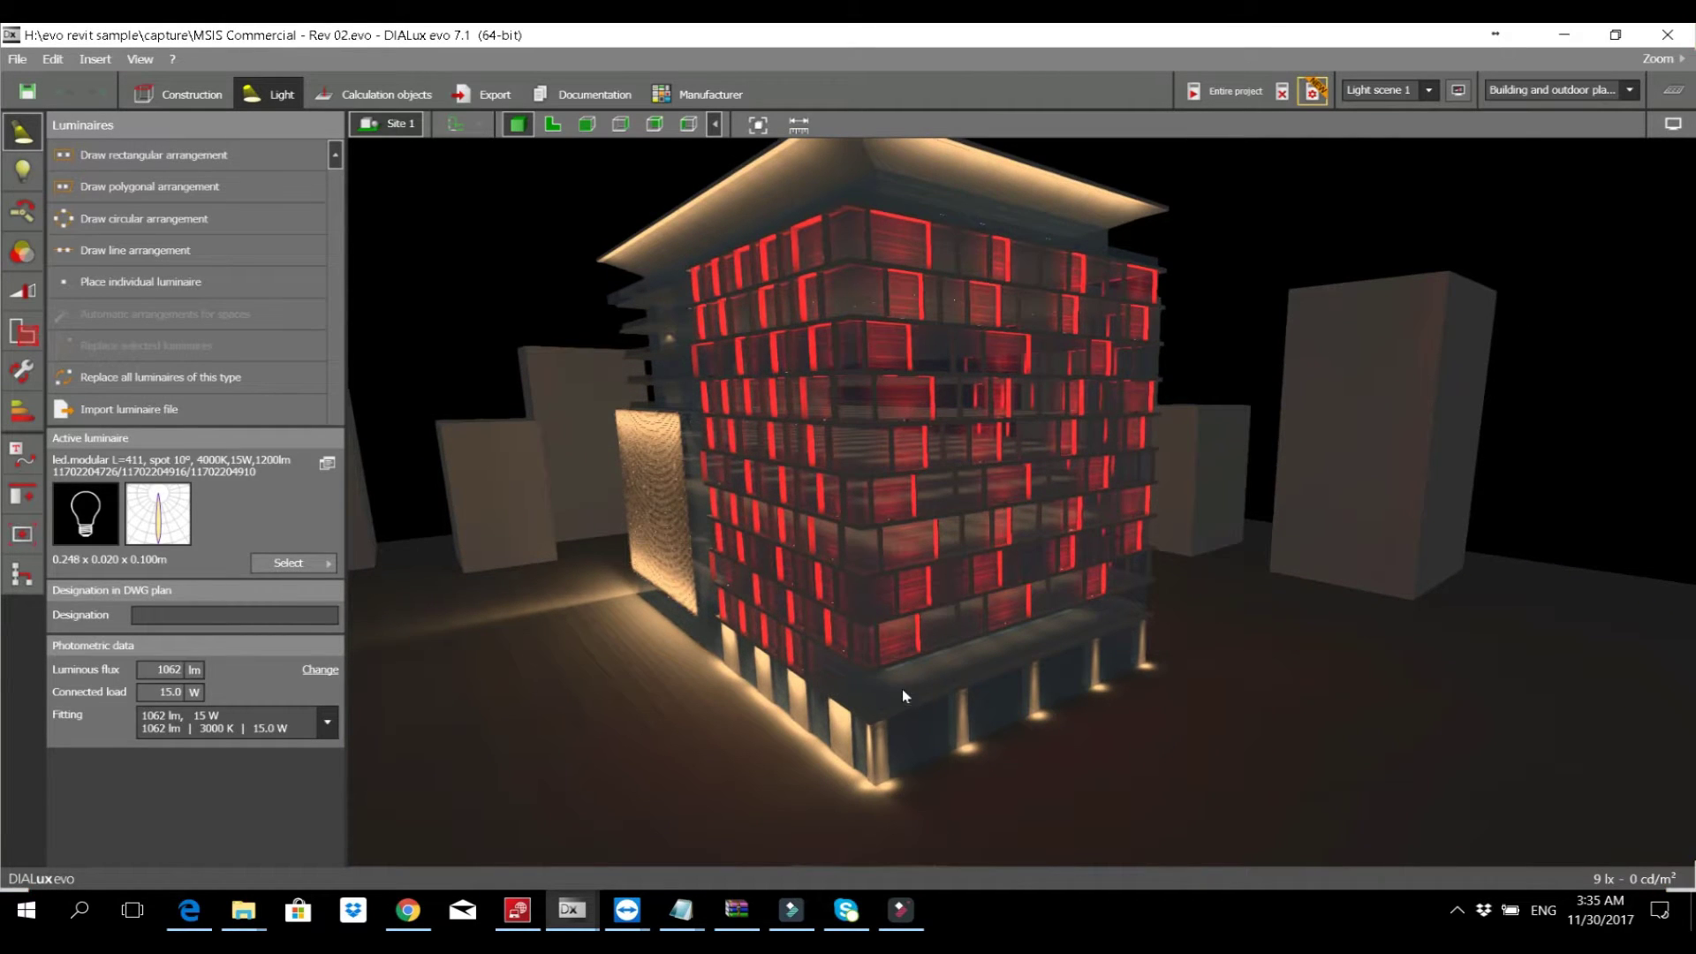
{"action": "right_click_drag", "start_coordinate": [893, 668], "coordinate": [929, 634]}
{"action": "middle_click_drag", "start_coordinate": [961, 634], "coordinate": [1000, 584]}
{"action": "right_click_drag", "start_coordinate": [1214, 581], "coordinate": [1138, 601]}
{"action": "right_click_drag", "start_coordinate": [1353, 560], "coordinate": [1089, 611]}
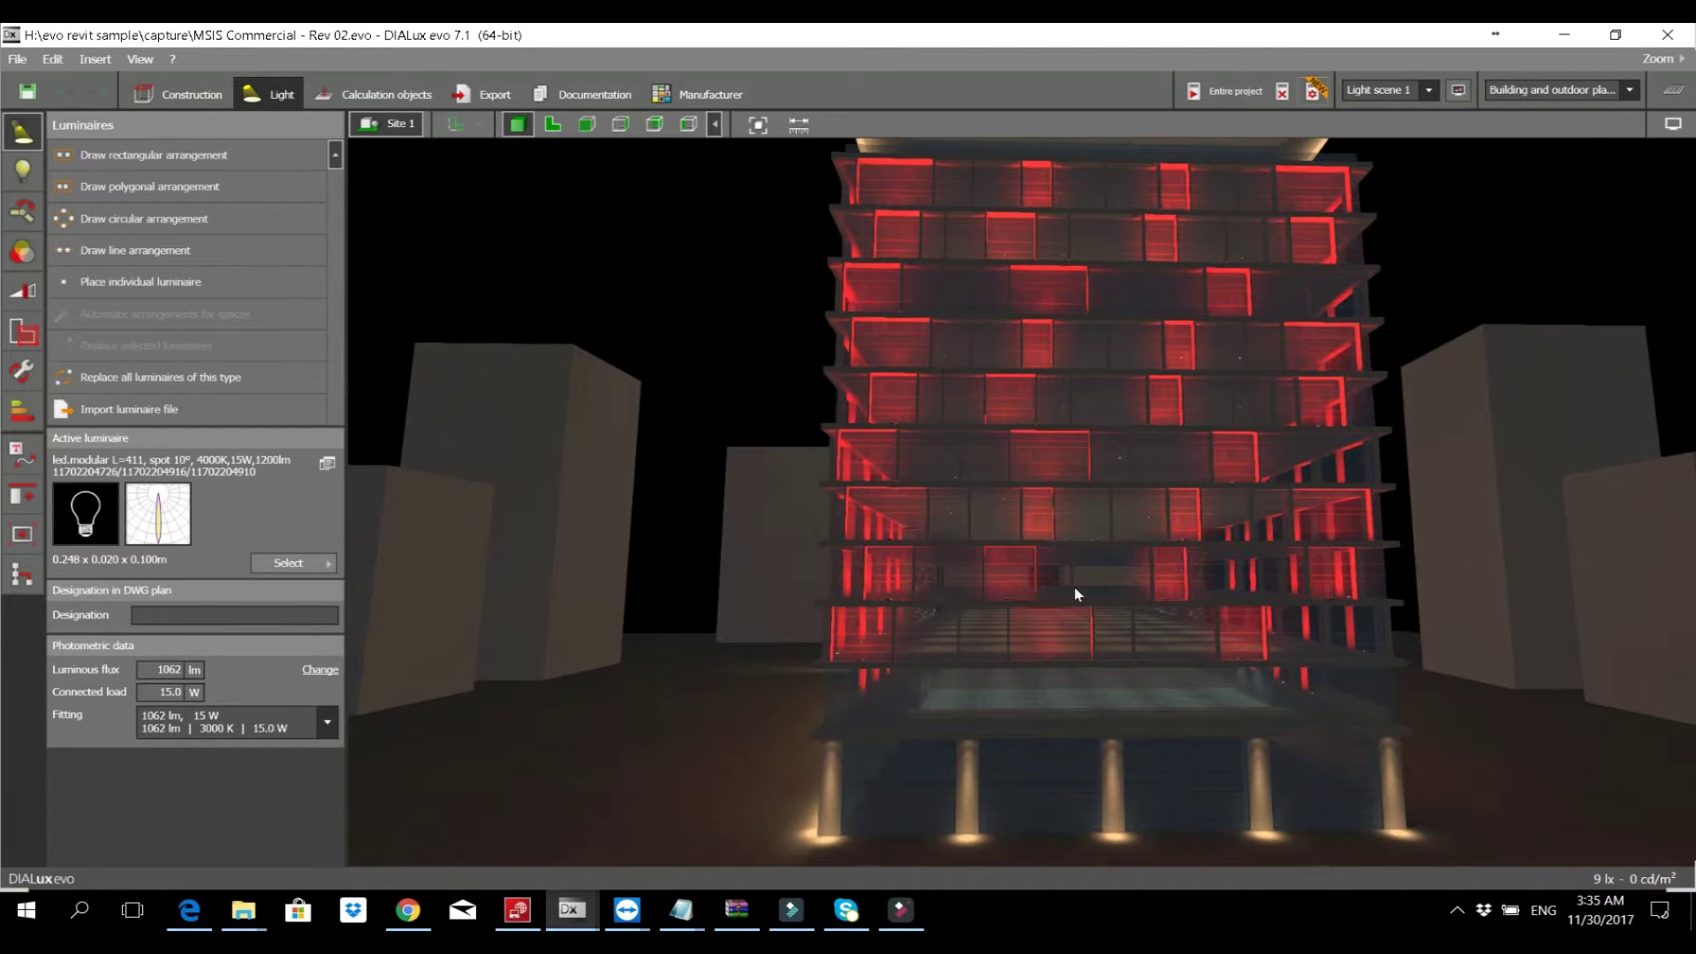
{"action": "middle_click_drag", "start_coordinate": [943, 489], "coordinate": [968, 544]}
{"action": "scroll", "coordinate": [966, 540], "scroll_direction": "down", "scroll_amount": 2}
{"action": "right_click_drag", "start_coordinate": [876, 475], "coordinate": [901, 523]}
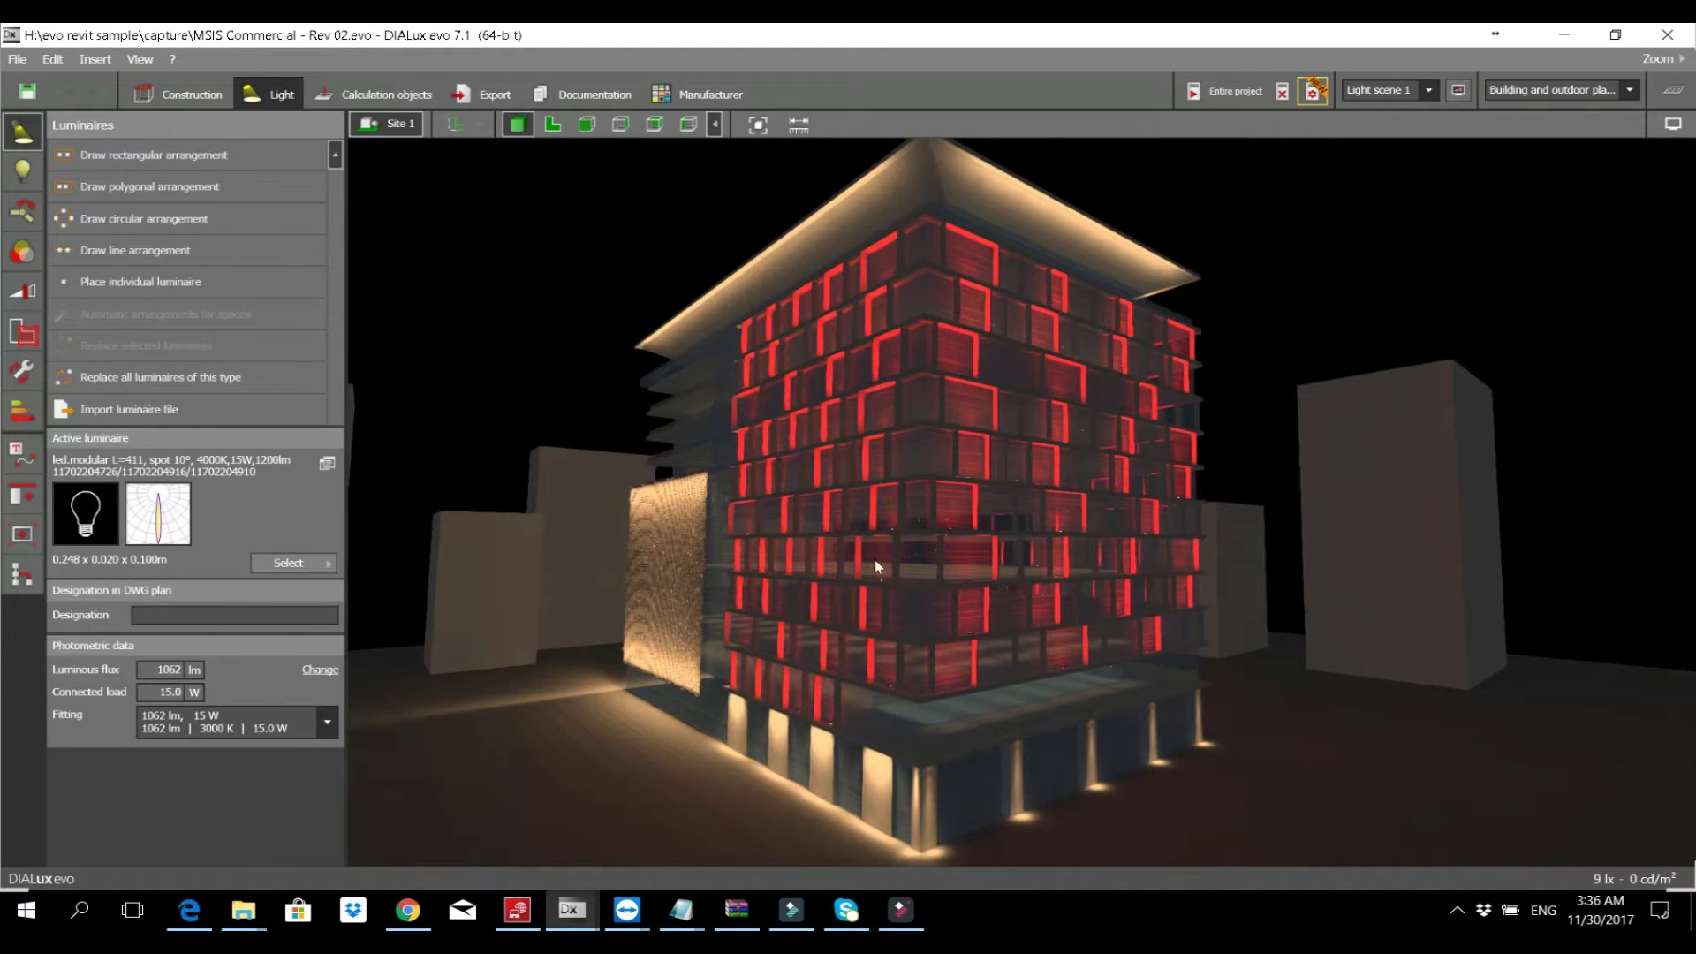
{"action": "middle_click_drag", "start_coordinate": [1033, 680], "coordinate": [1083, 604]}
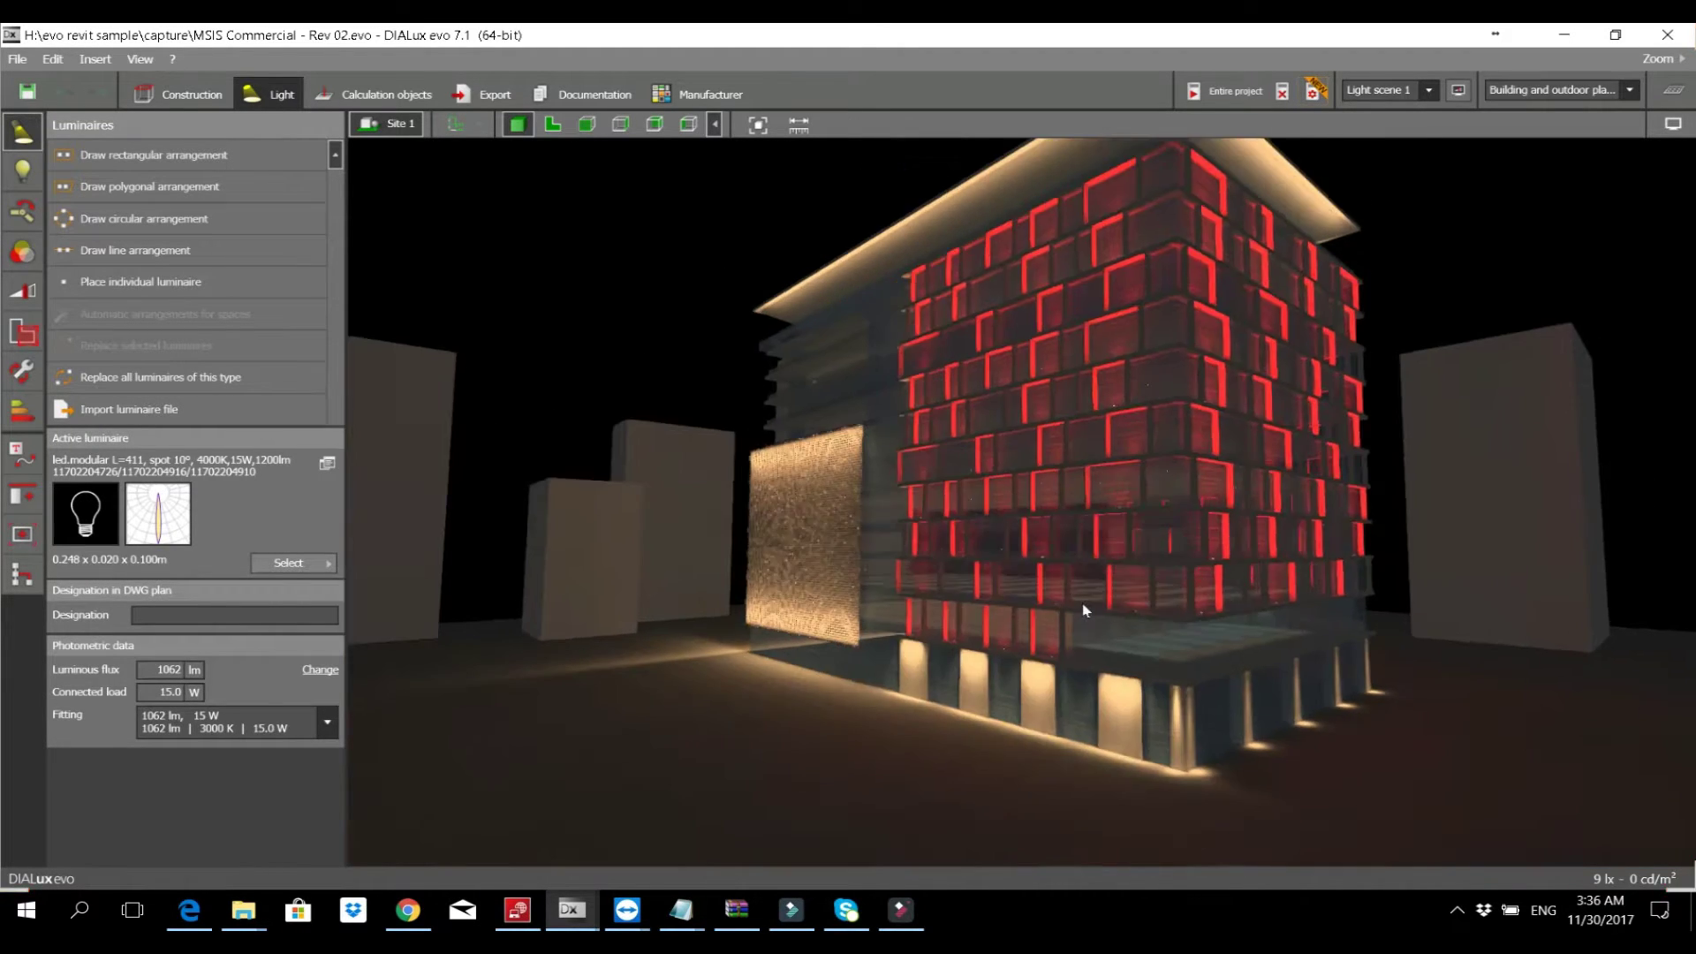
Examine the red-lit window recesses and the small luminaires mounted on their sills at close range
{"action": "scroll", "coordinate": [1203, 433], "scroll_direction": "up", "scroll_amount": 10}
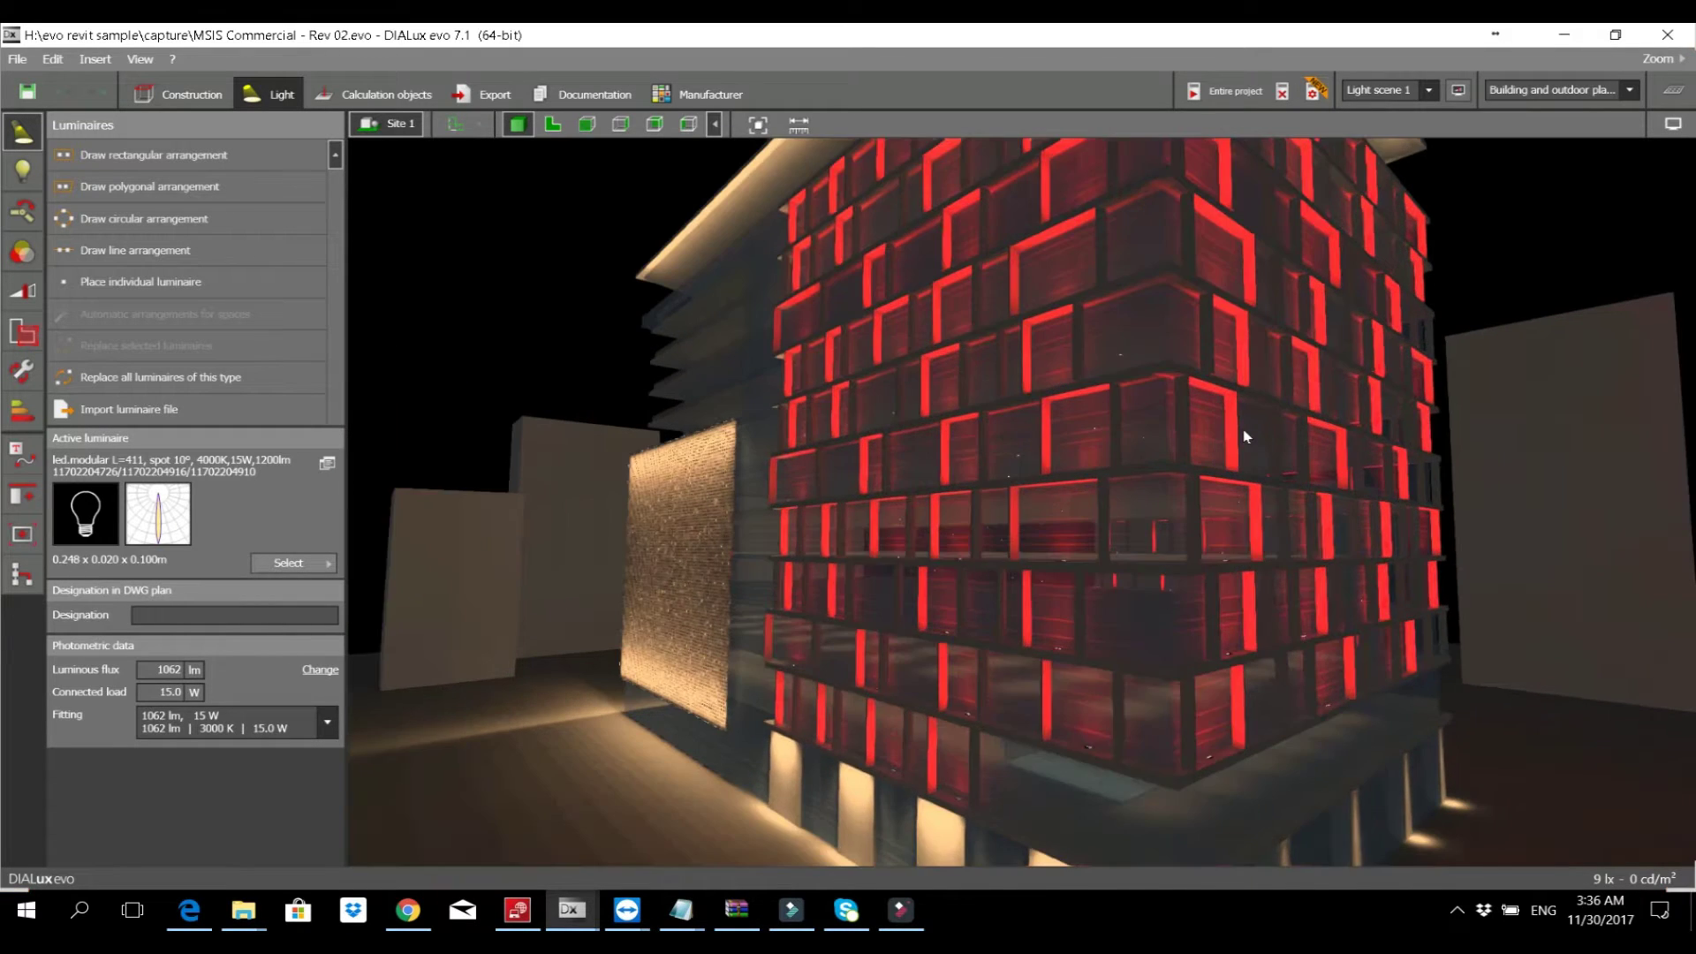
{"action": "scroll", "coordinate": [1361, 433], "scroll_direction": "up", "scroll_amount": 5}
{"action": "scroll", "coordinate": [1374, 433], "scroll_direction": "down", "scroll_amount": 4}
{"action": "middle_click_drag", "start_coordinate": [1374, 433], "coordinate": [1198, 451]}
{"action": "left_click_drag", "start_coordinate": [1194, 442], "coordinate": [1355, 530]}
{"action": "right_click_drag", "start_coordinate": [1354, 527], "coordinate": [1362, 528]}
{"action": "scroll", "coordinate": [1362, 528], "scroll_direction": "down", "scroll_amount": 3}
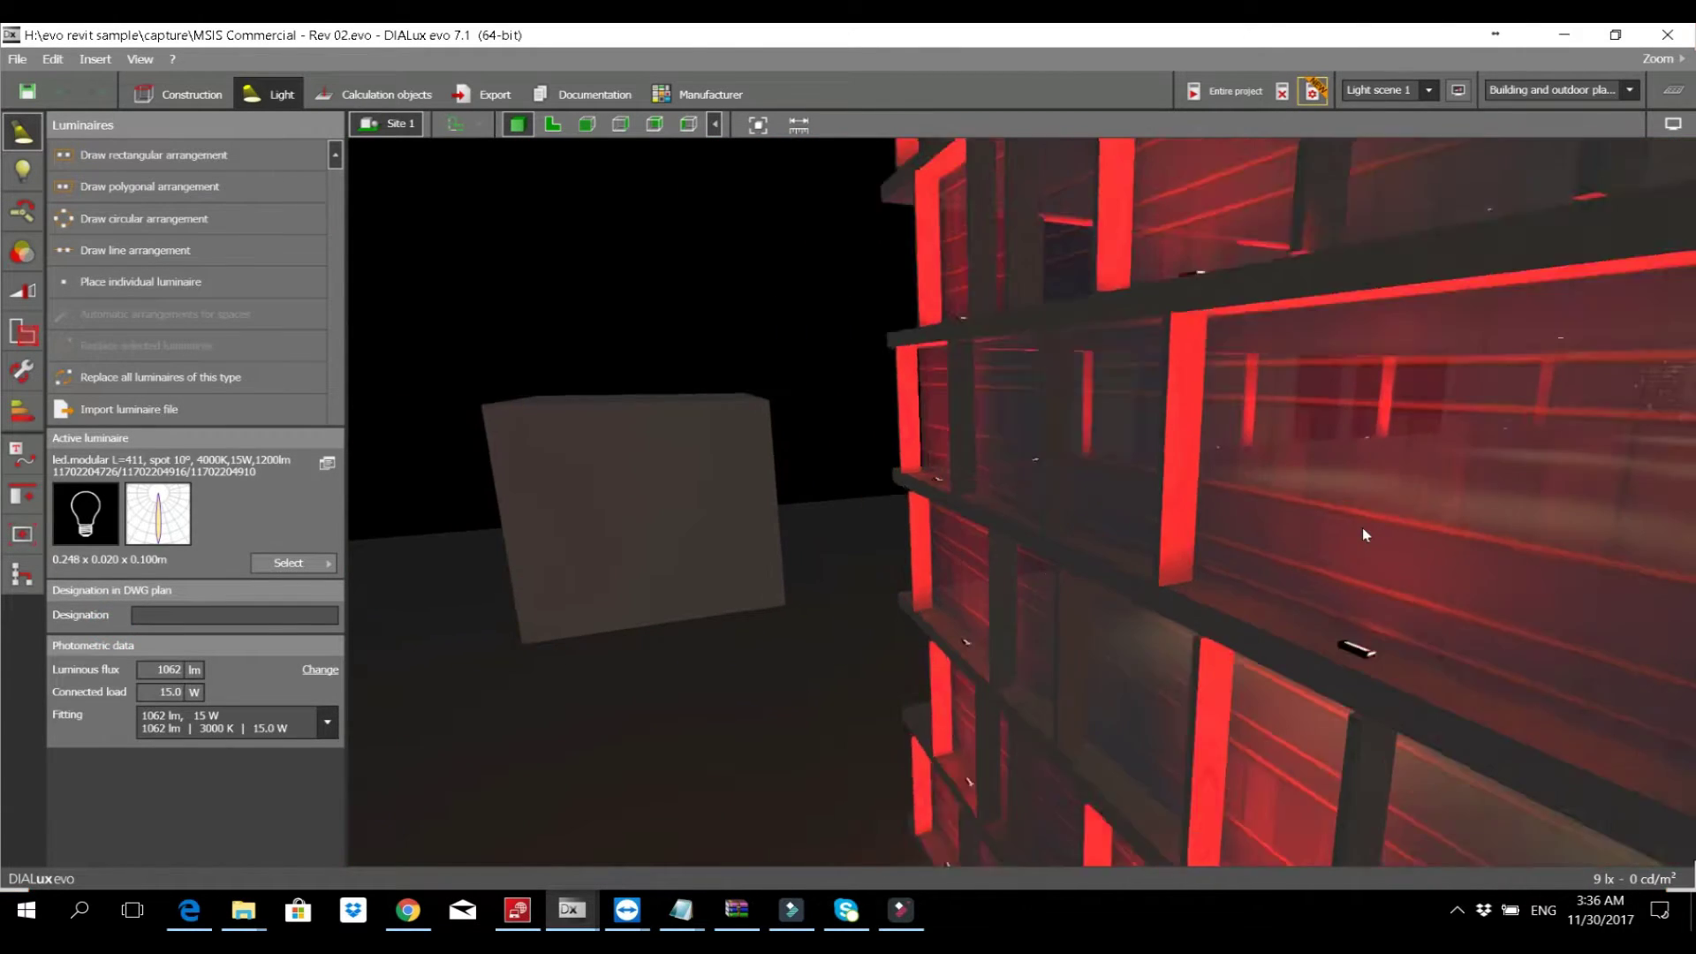
{"action": "left_click_drag", "start_coordinate": [1318, 674], "coordinate": [1413, 613]}
Switch to Chrome and open the 191 LED Window Recess Projector category from the Sill Lighting products page
{"action": "key", "text": "alt+Tab"}
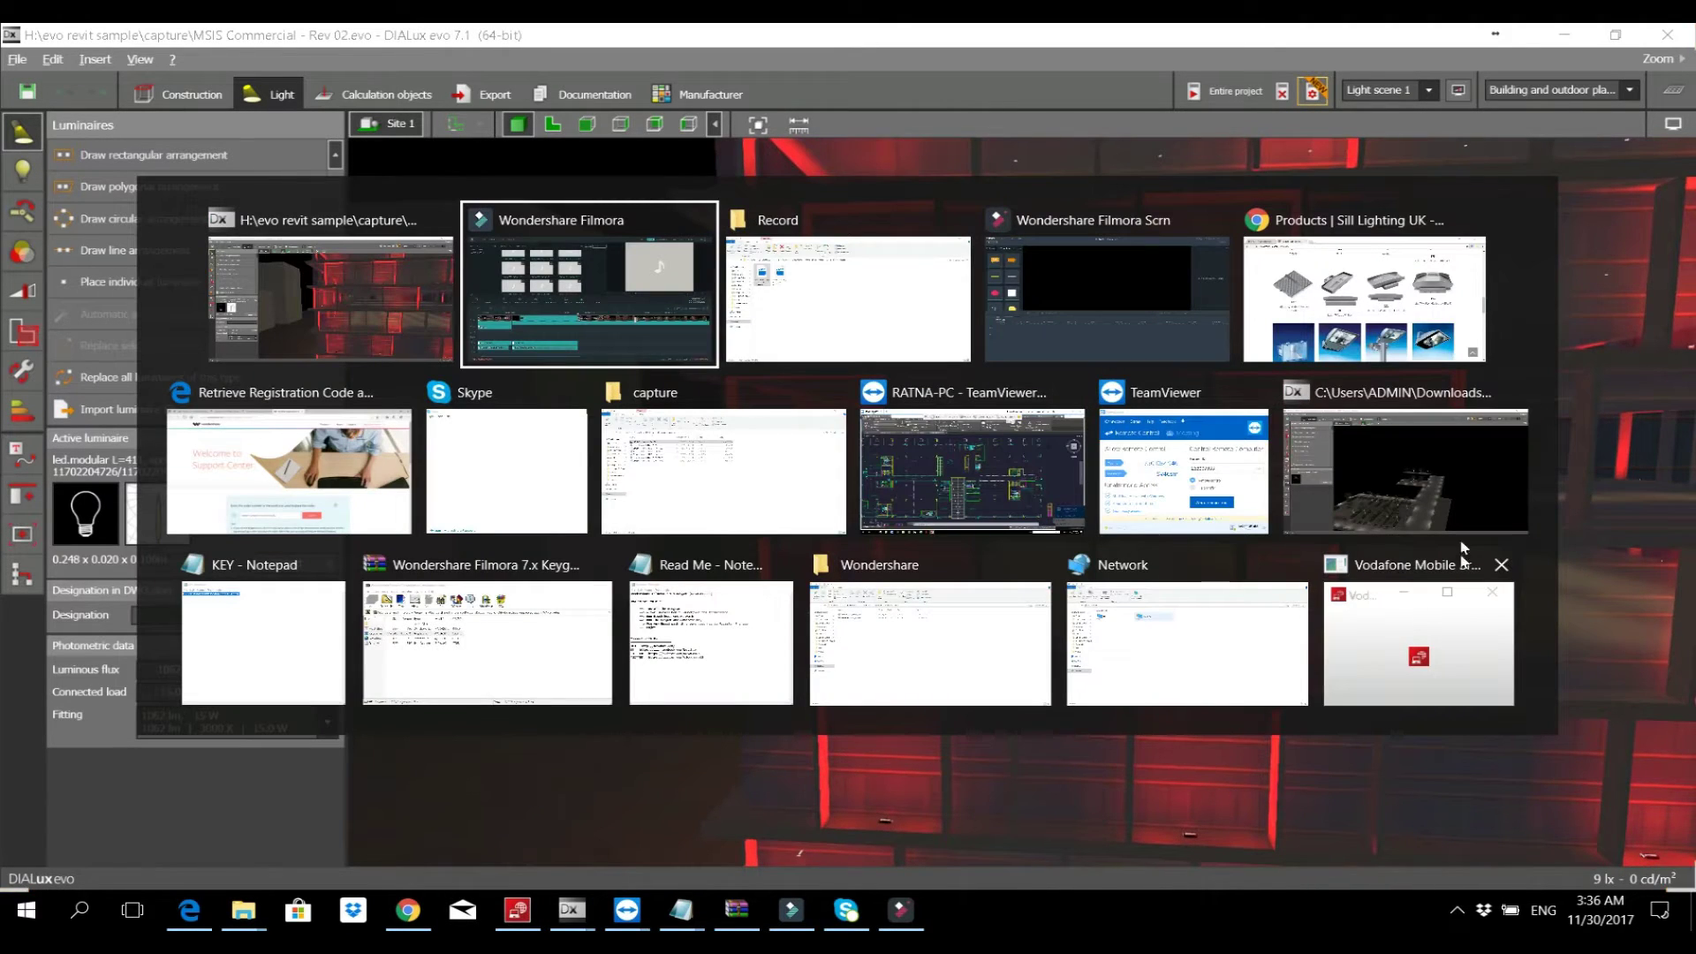
{"action": "key", "text": "Tab"}
{"action": "key", "text": "Tab"}
{"action": "left_click", "coordinate": [1325, 320]}
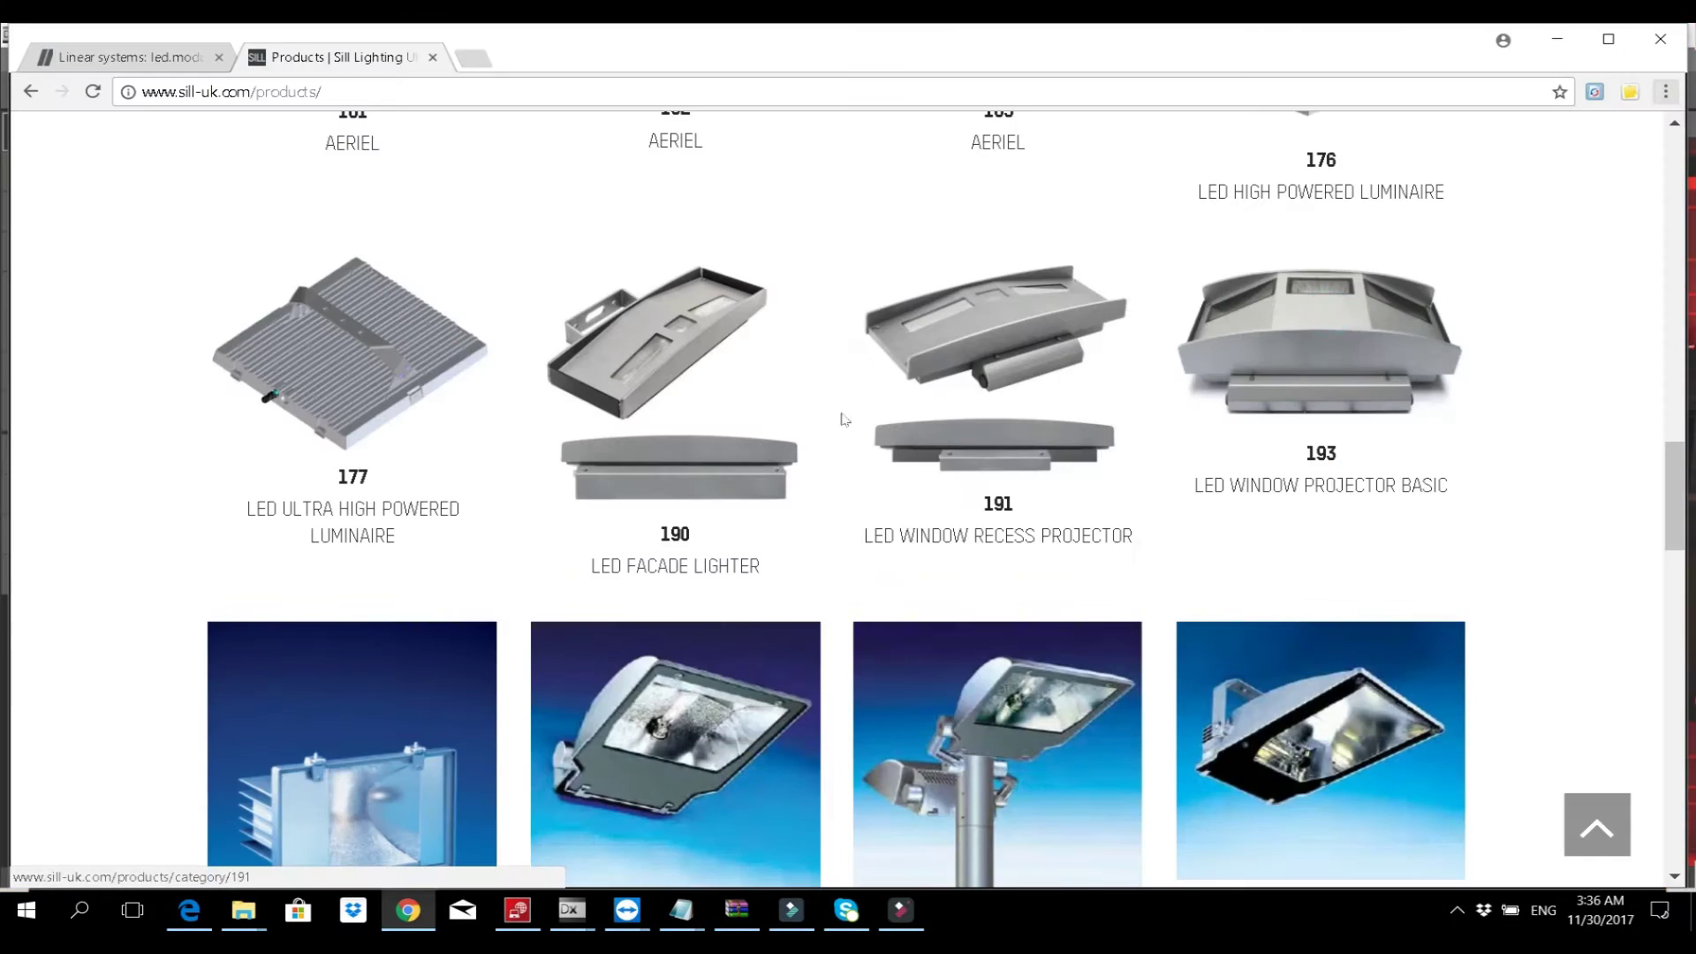
{"action": "scroll", "coordinate": [734, 427], "scroll_direction": "up", "scroll_amount": 1}
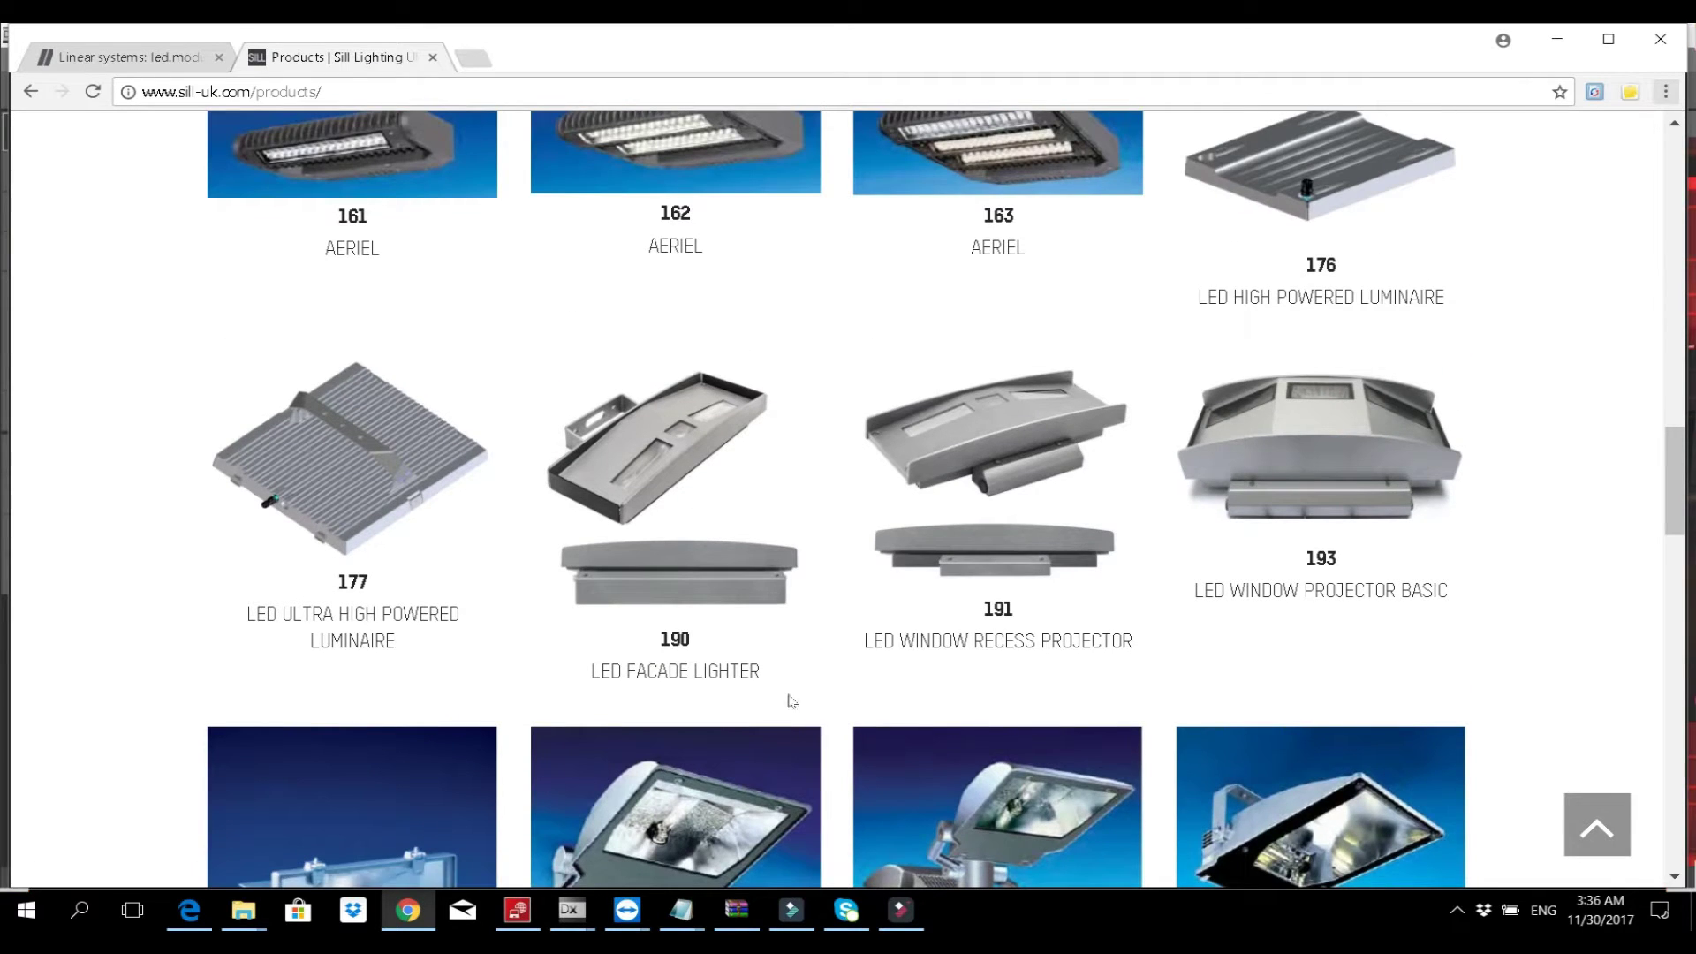
{"action": "scroll", "coordinate": [717, 655], "scroll_direction": "up", "scroll_amount": 1}
{"action": "scroll", "coordinate": [718, 655], "scroll_direction": "up", "scroll_amount": 1}
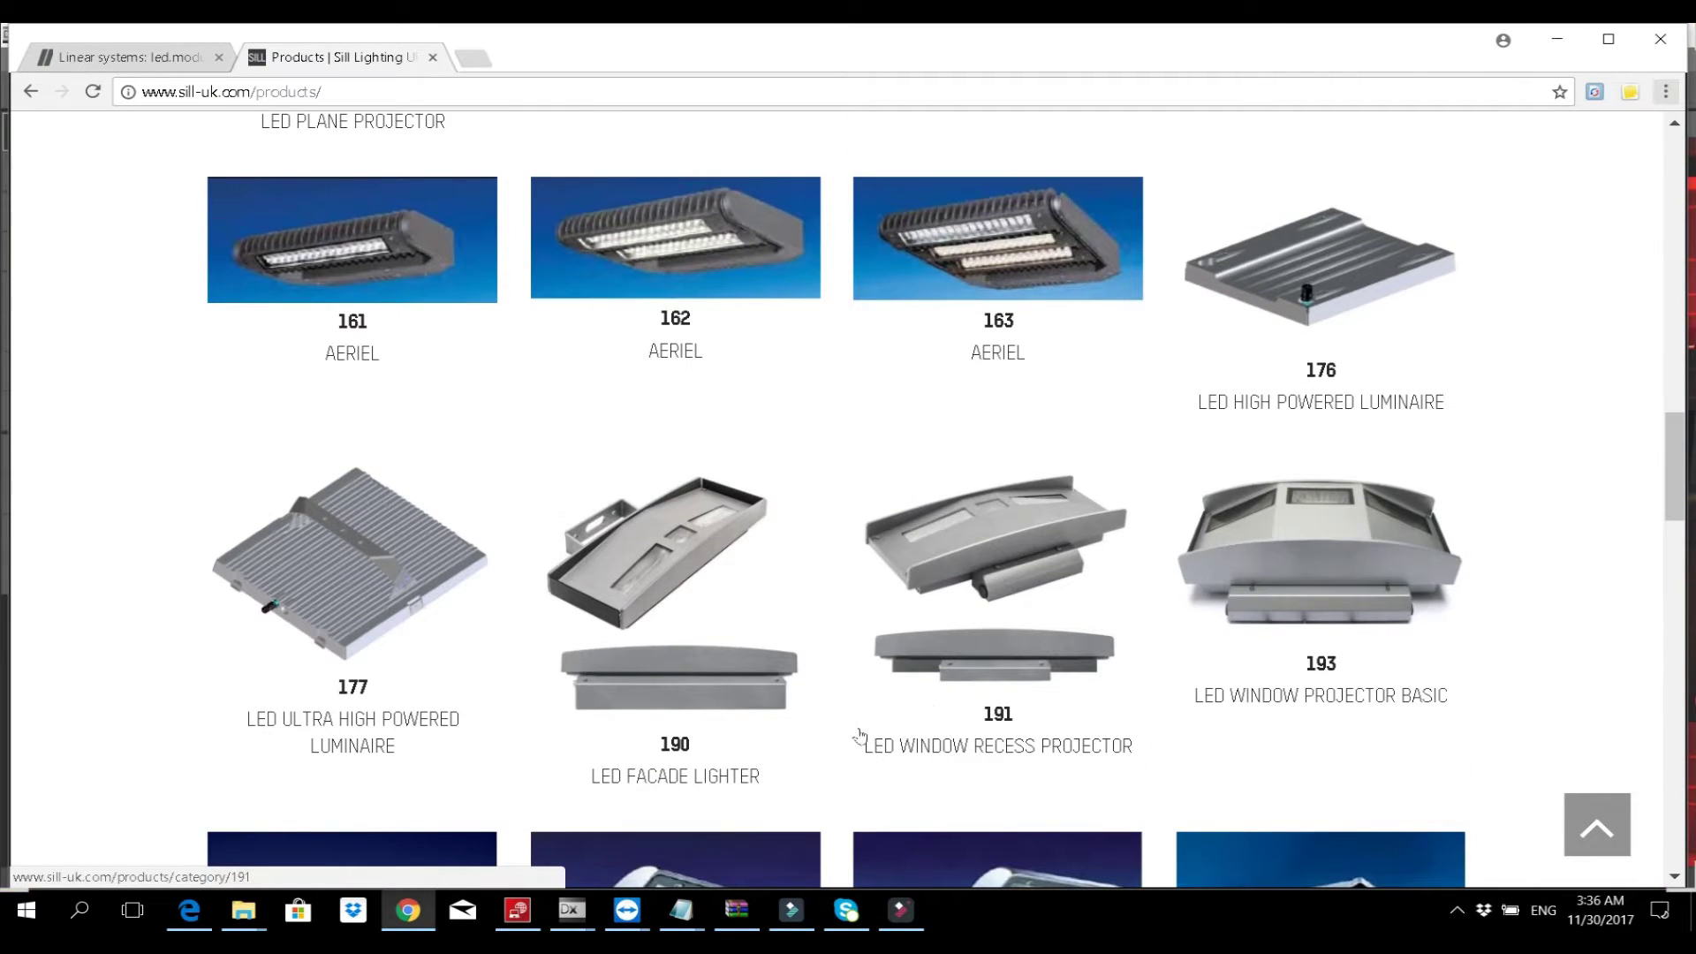
{"action": "left_click", "coordinate": [956, 680]}
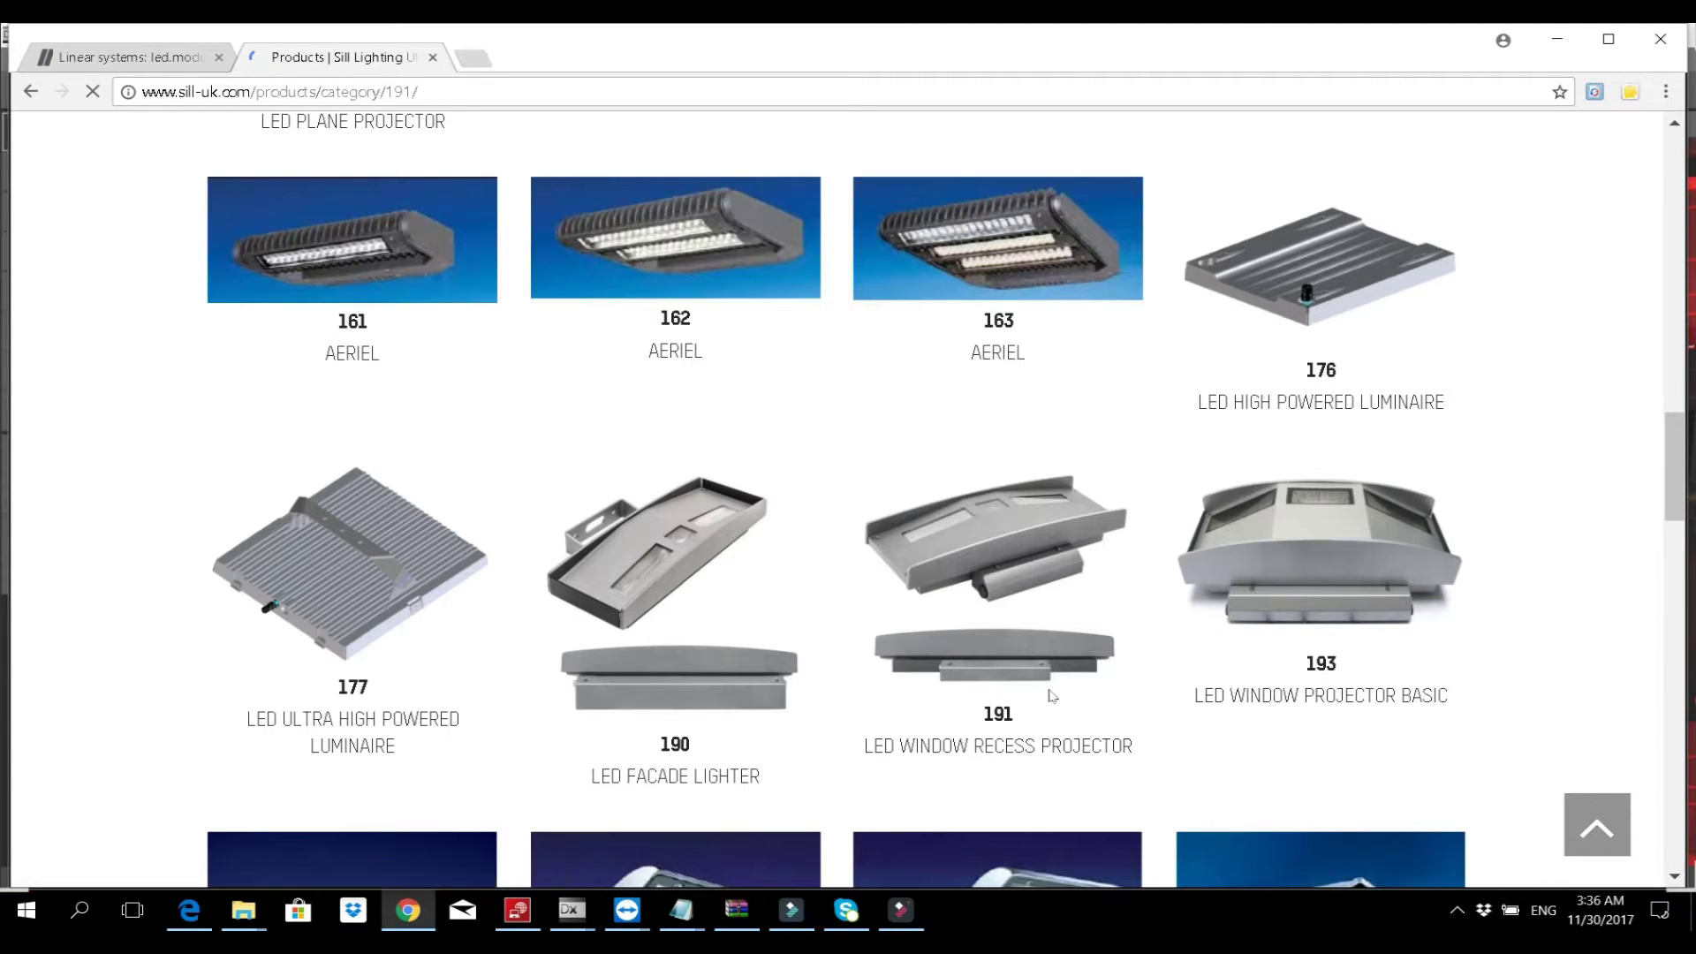
Look through the colour variants of the 191 LED Window Recess Projector on the category page
{"action": "scroll", "coordinate": [924, 651], "scroll_direction": "down", "scroll_amount": 5}
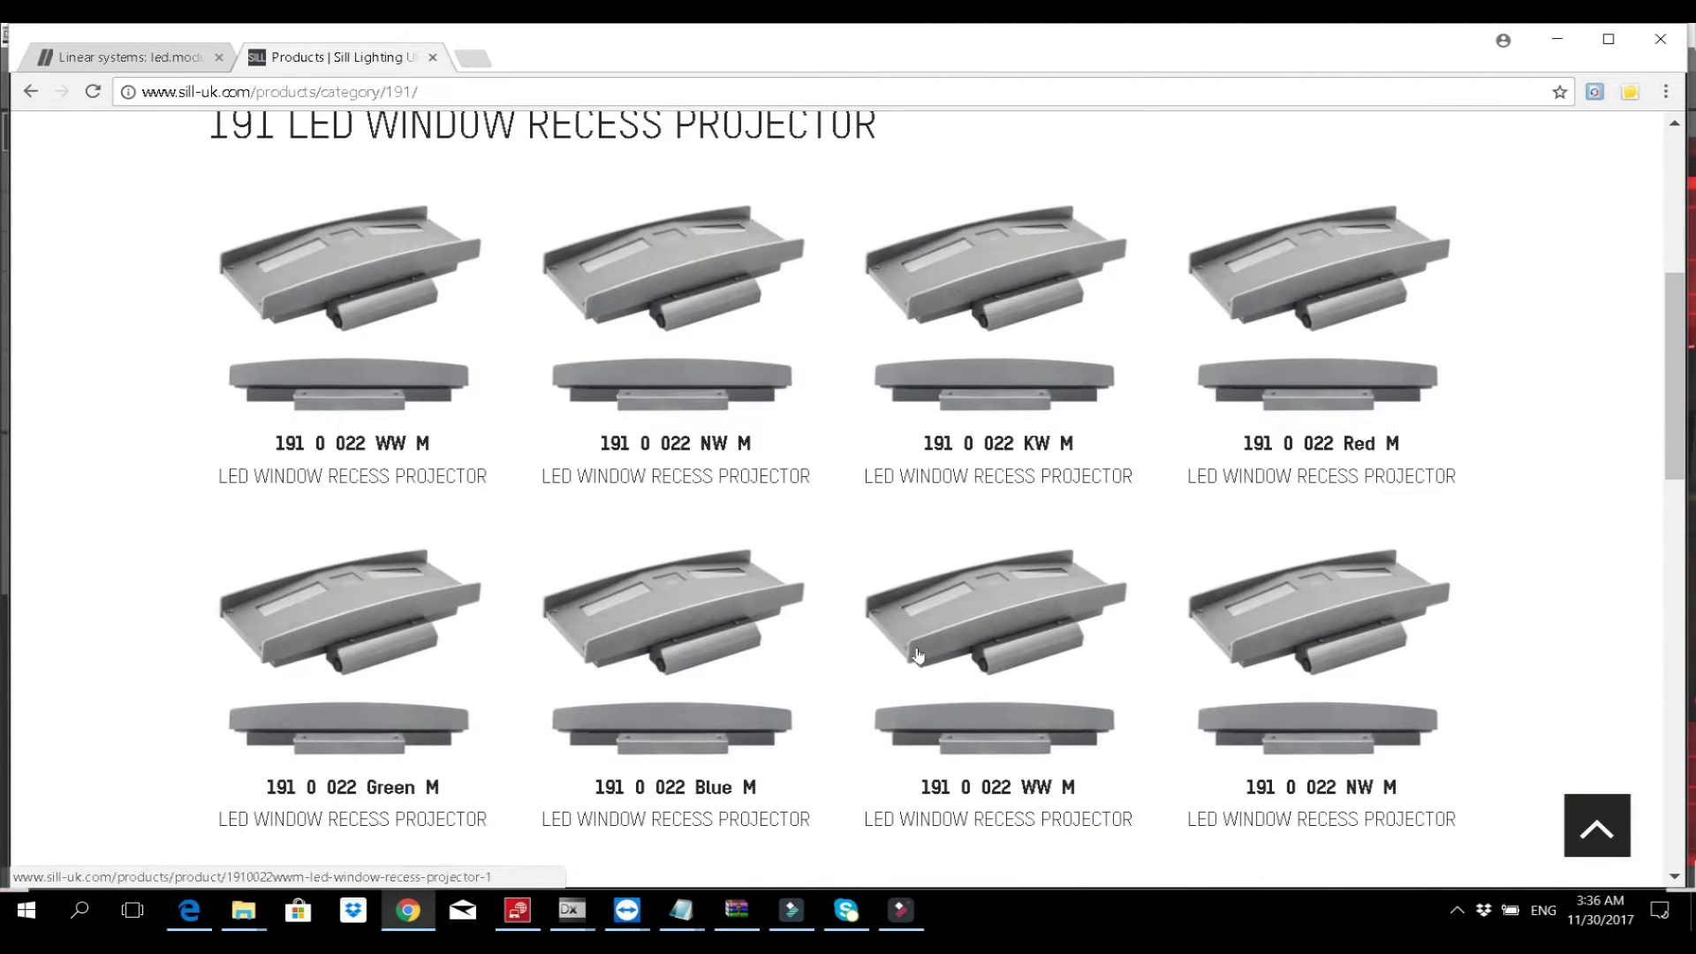
{"action": "scroll", "coordinate": [920, 655], "scroll_direction": "down", "scroll_amount": 2}
{"action": "scroll", "coordinate": [919, 651], "scroll_direction": "up", "scroll_amount": 2}
{"action": "scroll", "coordinate": [435, 530], "scroll_direction": "down", "scroll_amount": 5}
{"action": "scroll", "coordinate": [787, 367], "scroll_direction": "down", "scroll_amount": 2}
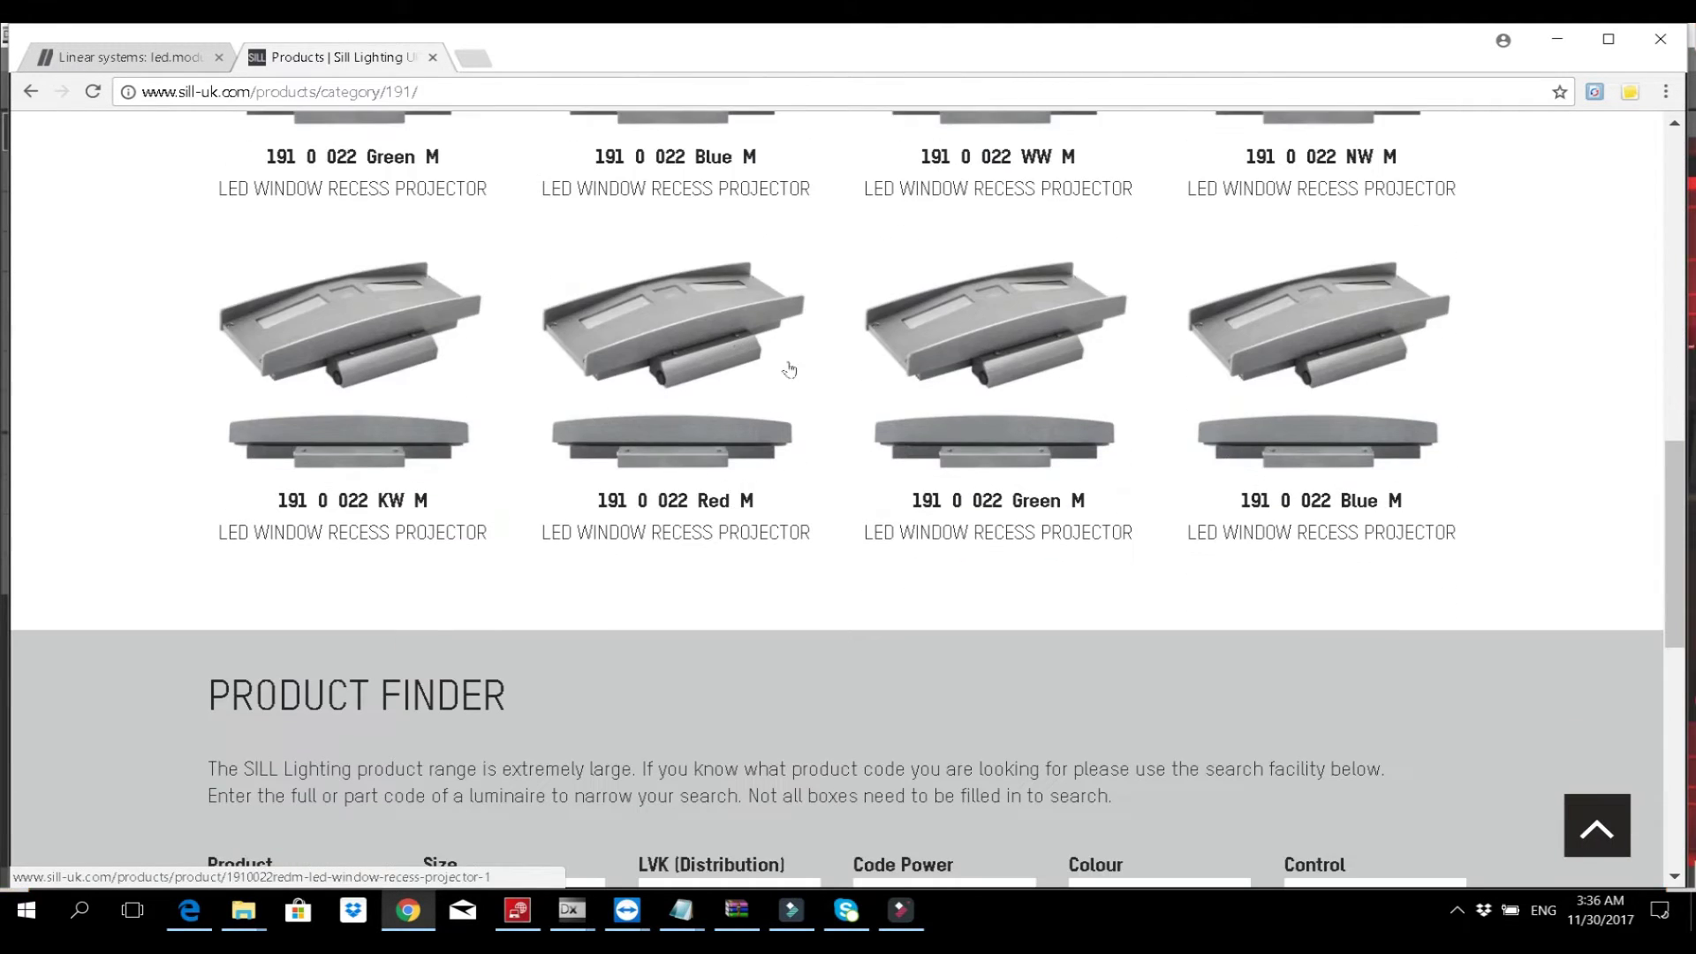
{"action": "scroll", "coordinate": [918, 429], "scroll_direction": "up", "scroll_amount": 6}
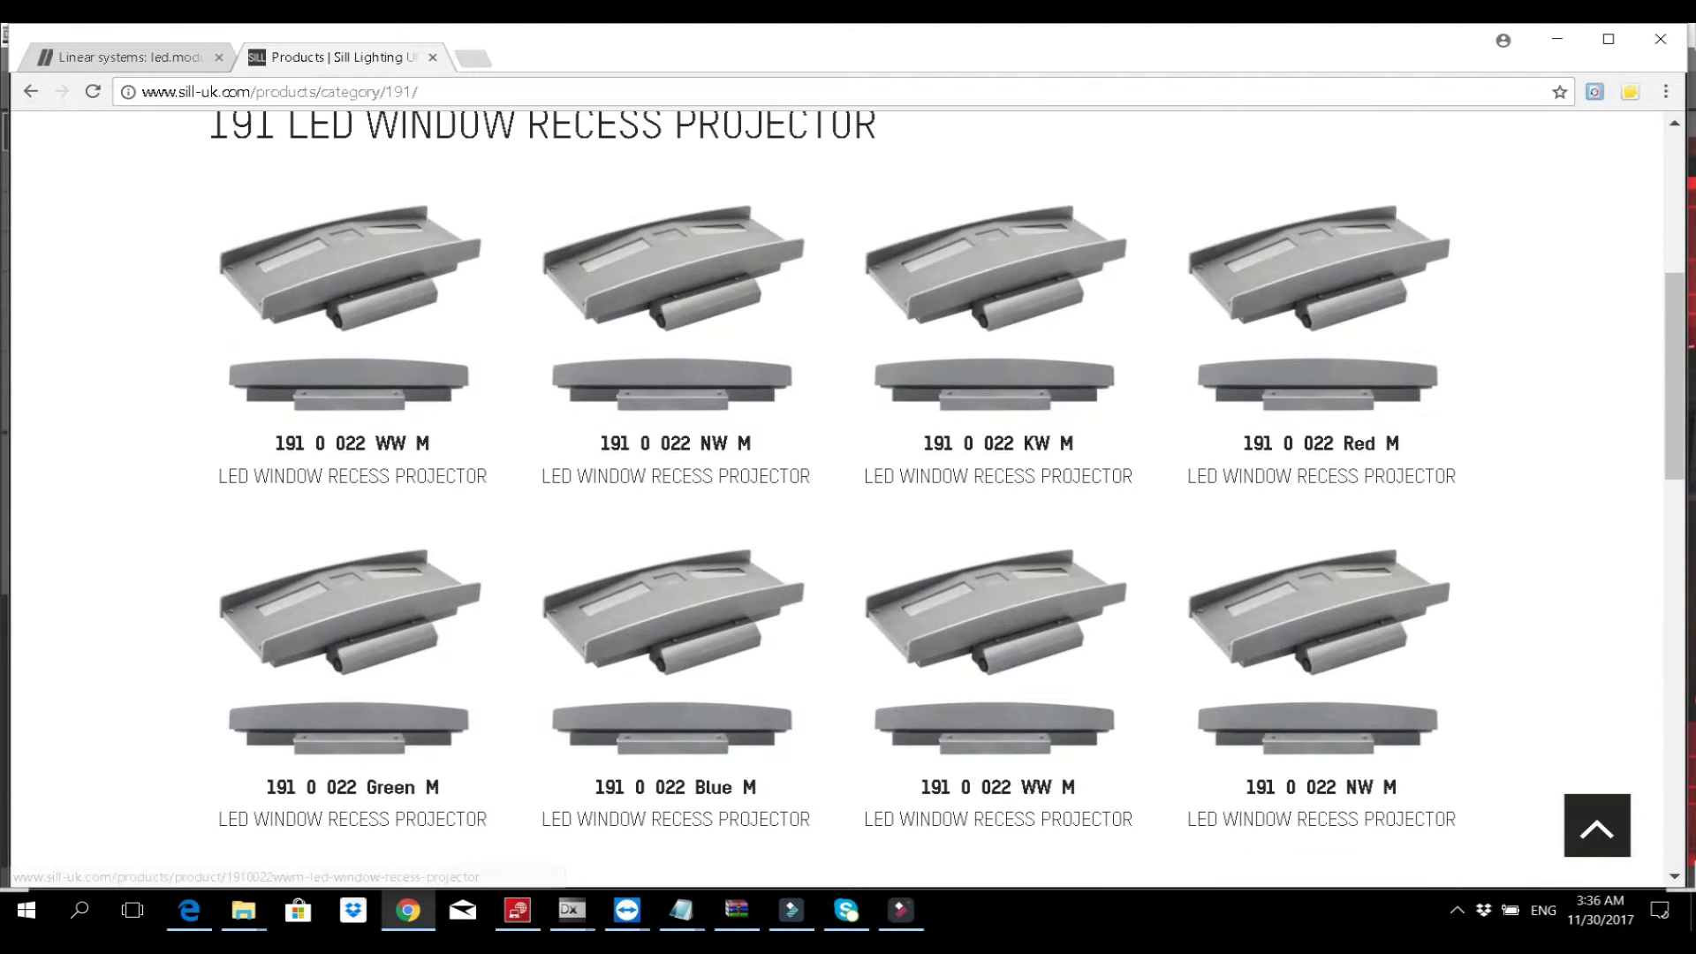
Switch back to DIALux evo and examine the upper facade and the lit underside of the roof canopy
{"action": "key", "text": "alt+Tab"}
{"action": "middle_click_drag", "start_coordinate": [1278, 330], "coordinate": [967, 210]}
{"action": "scroll", "coordinate": [966, 212], "scroll_direction": "down", "scroll_amount": 3}
{"action": "left_click_drag", "start_coordinate": [1056, 453], "coordinate": [845, 600]}
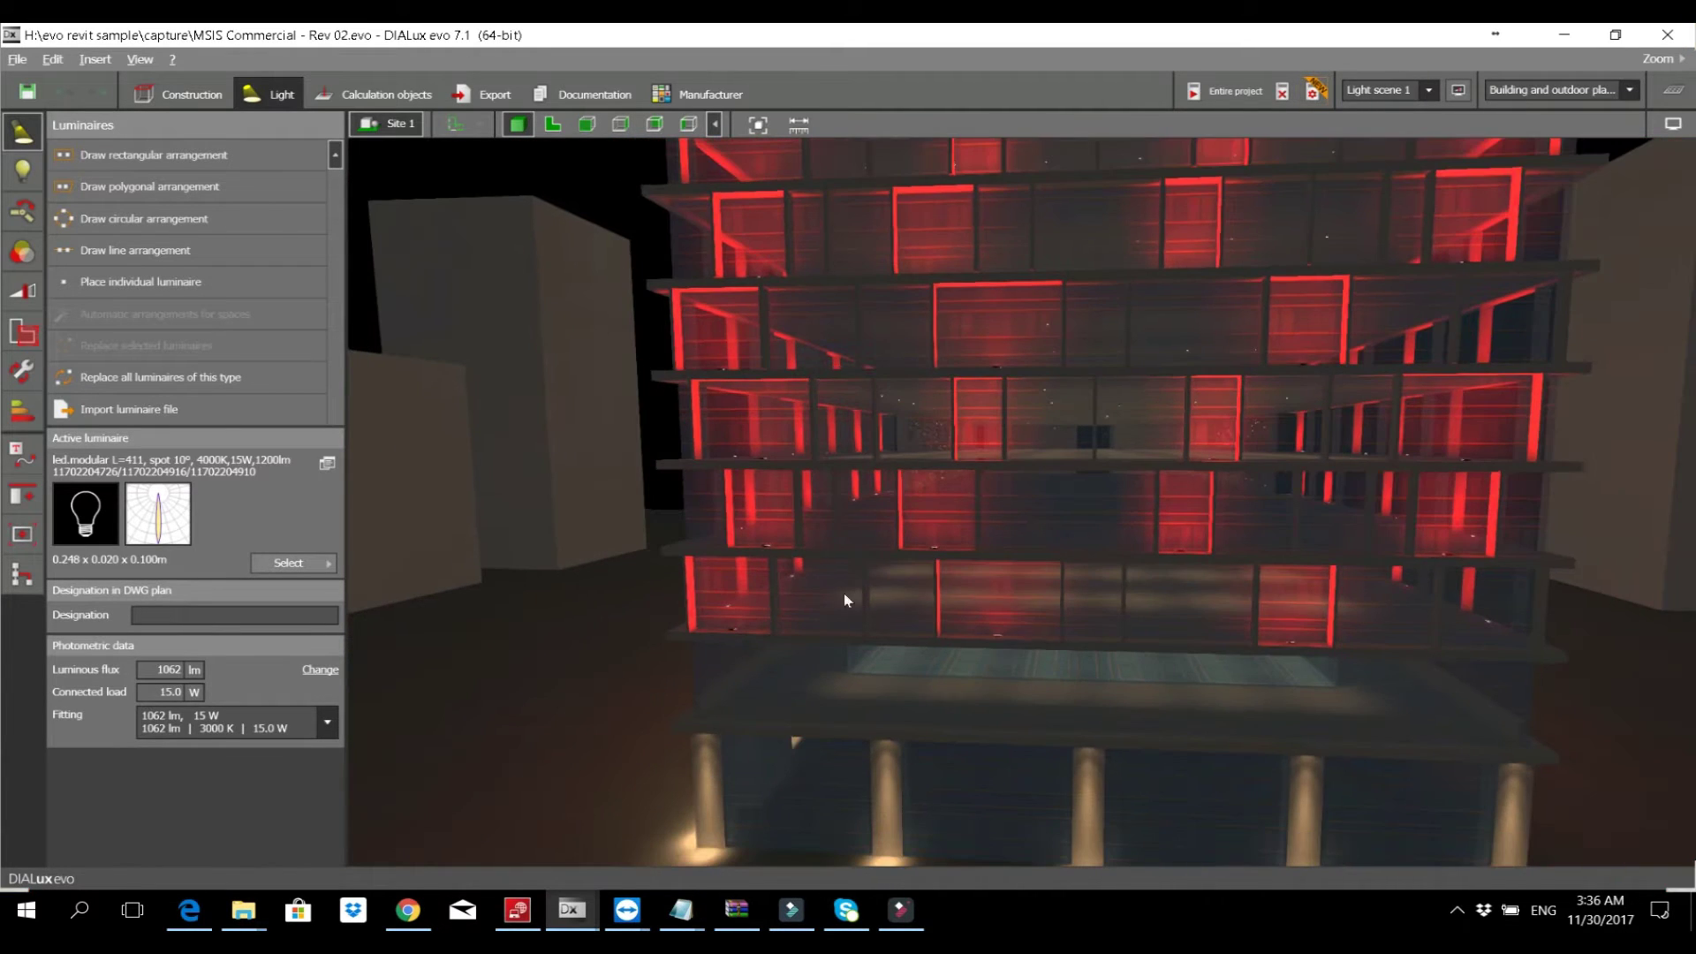
{"action": "left_click_drag", "start_coordinate": [869, 687], "coordinate": [878, 302]}
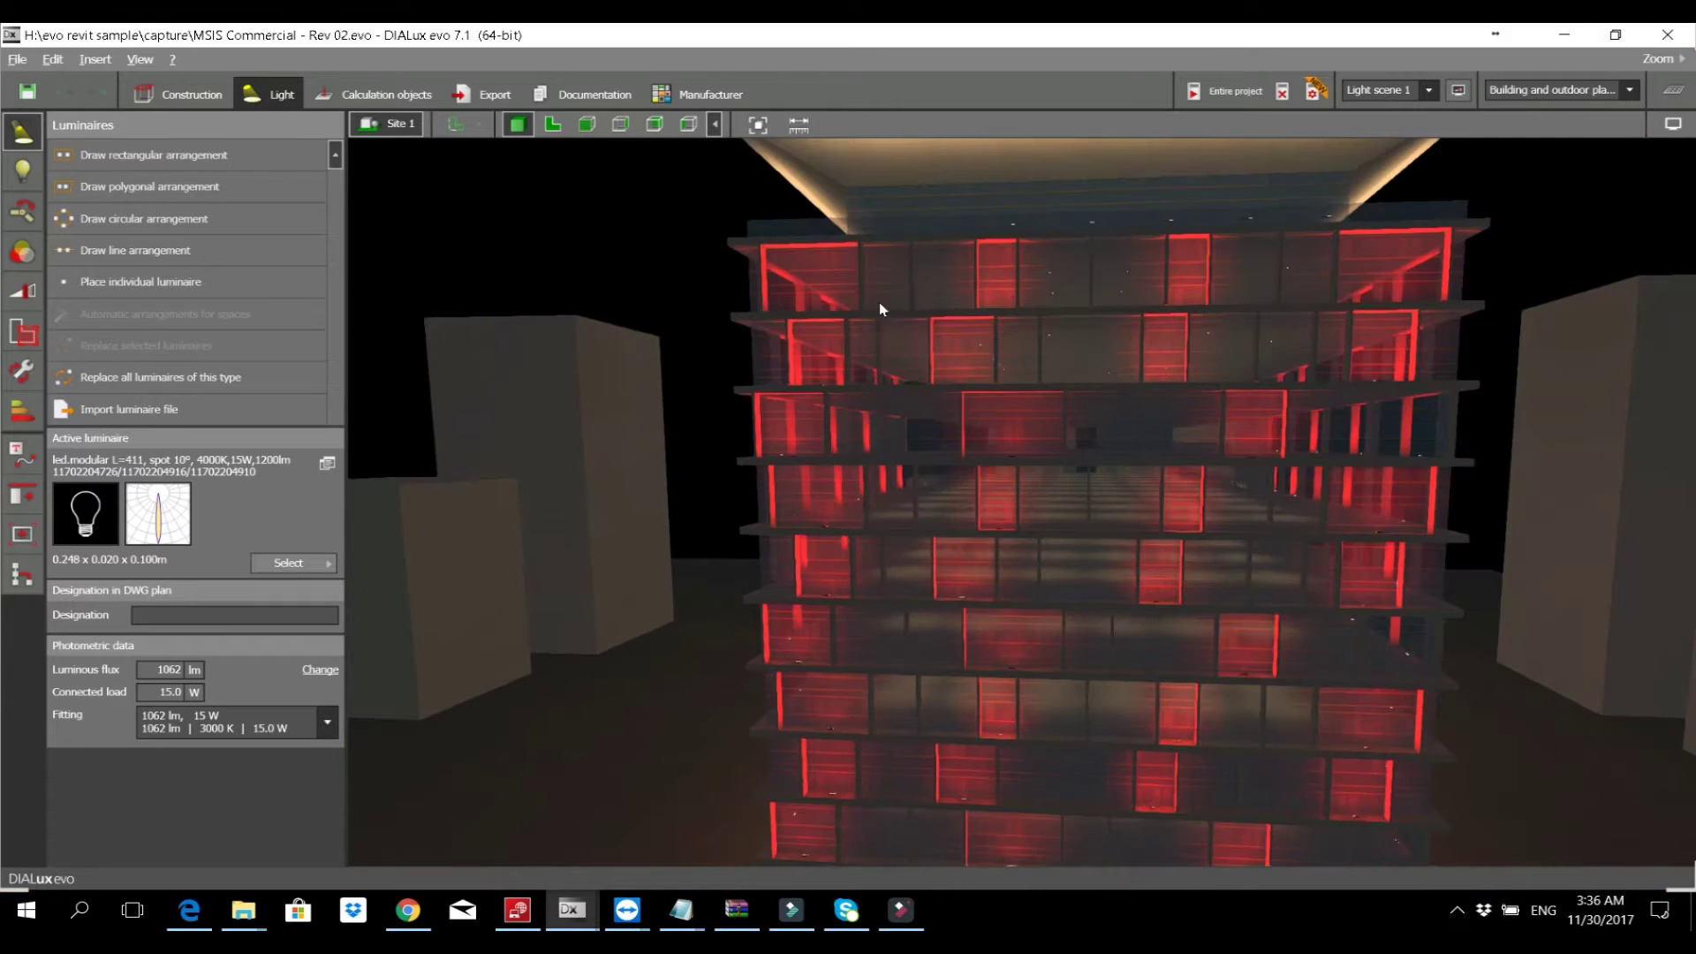
{"action": "left_click_drag", "start_coordinate": [885, 390], "coordinate": [962, 444]}
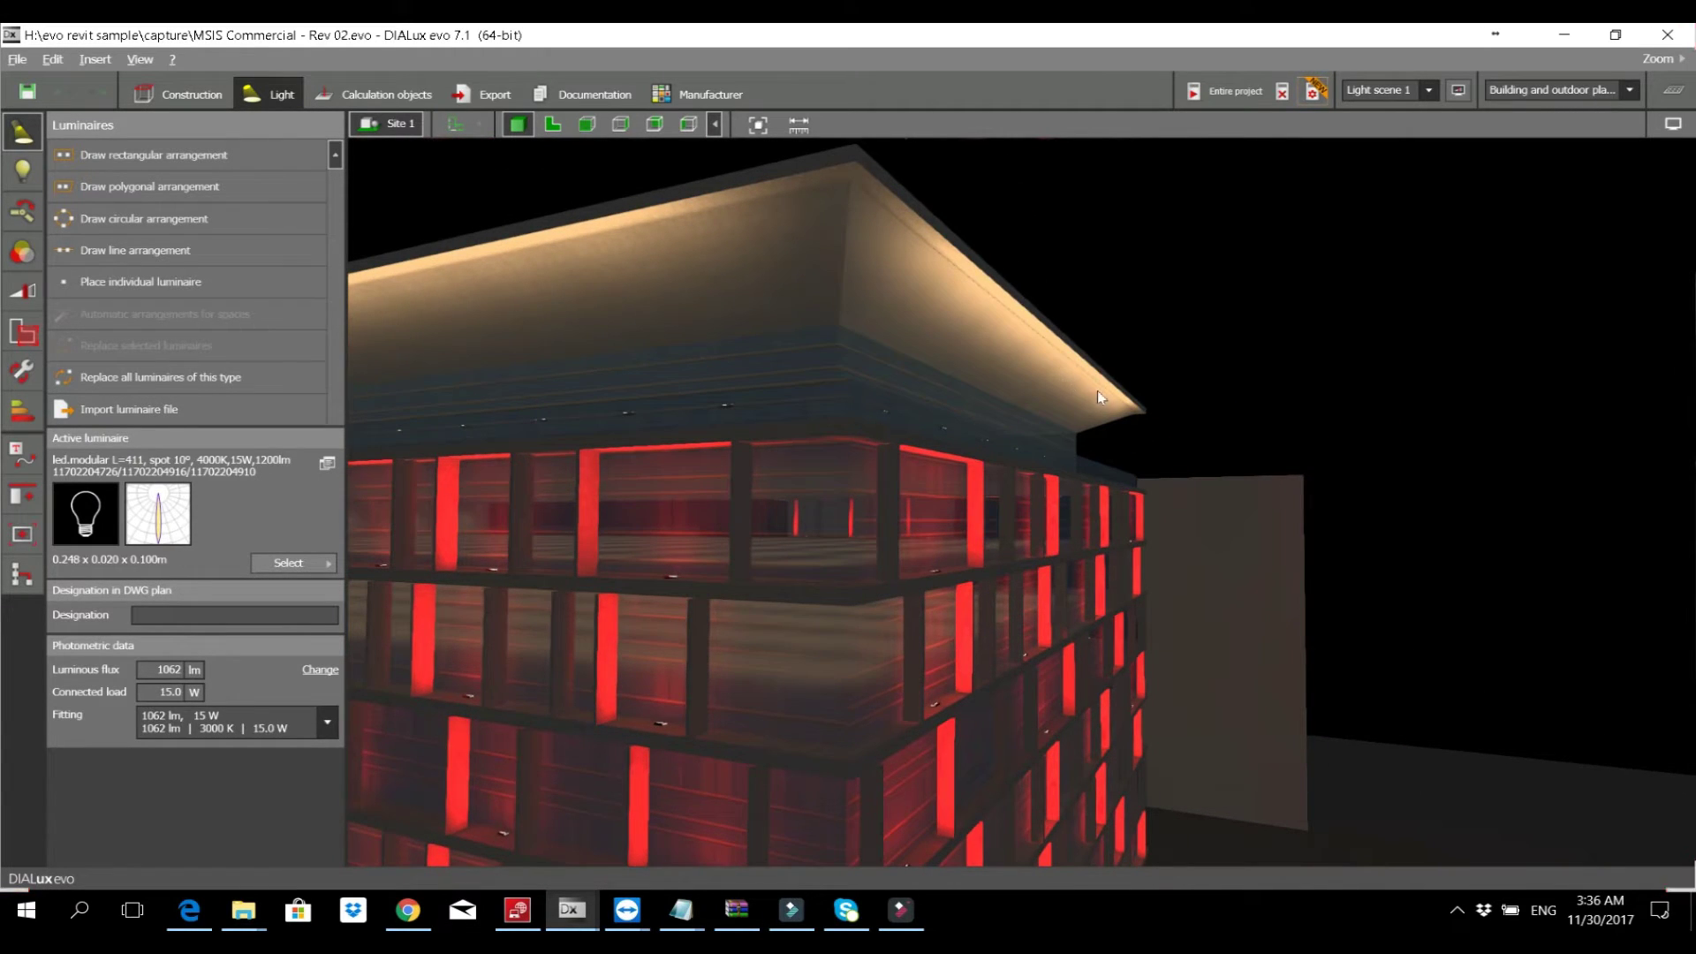
Switch to Chrome and examine the optical system, variant, length and colour temperature options on Hoffmeister's led.modular page
{"action": "key", "text": "alt+Tab"}
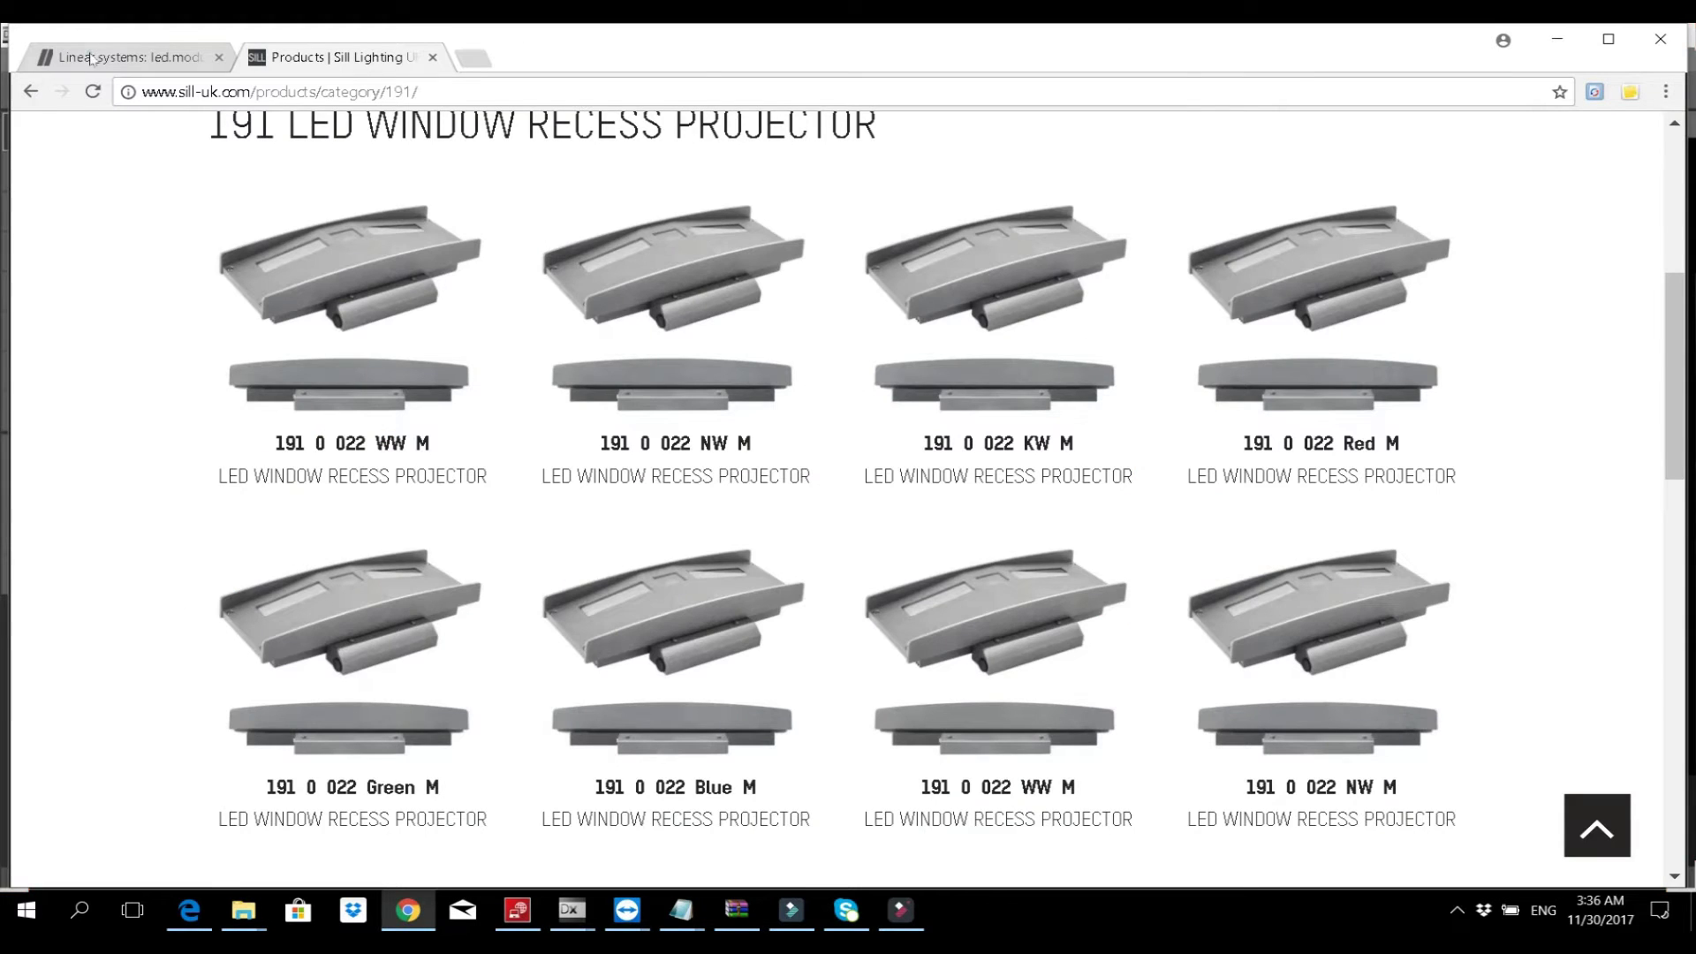
{"action": "left_click", "coordinate": [91, 59]}
{"action": "scroll", "coordinate": [961, 462], "scroll_direction": "down", "scroll_amount": 3}
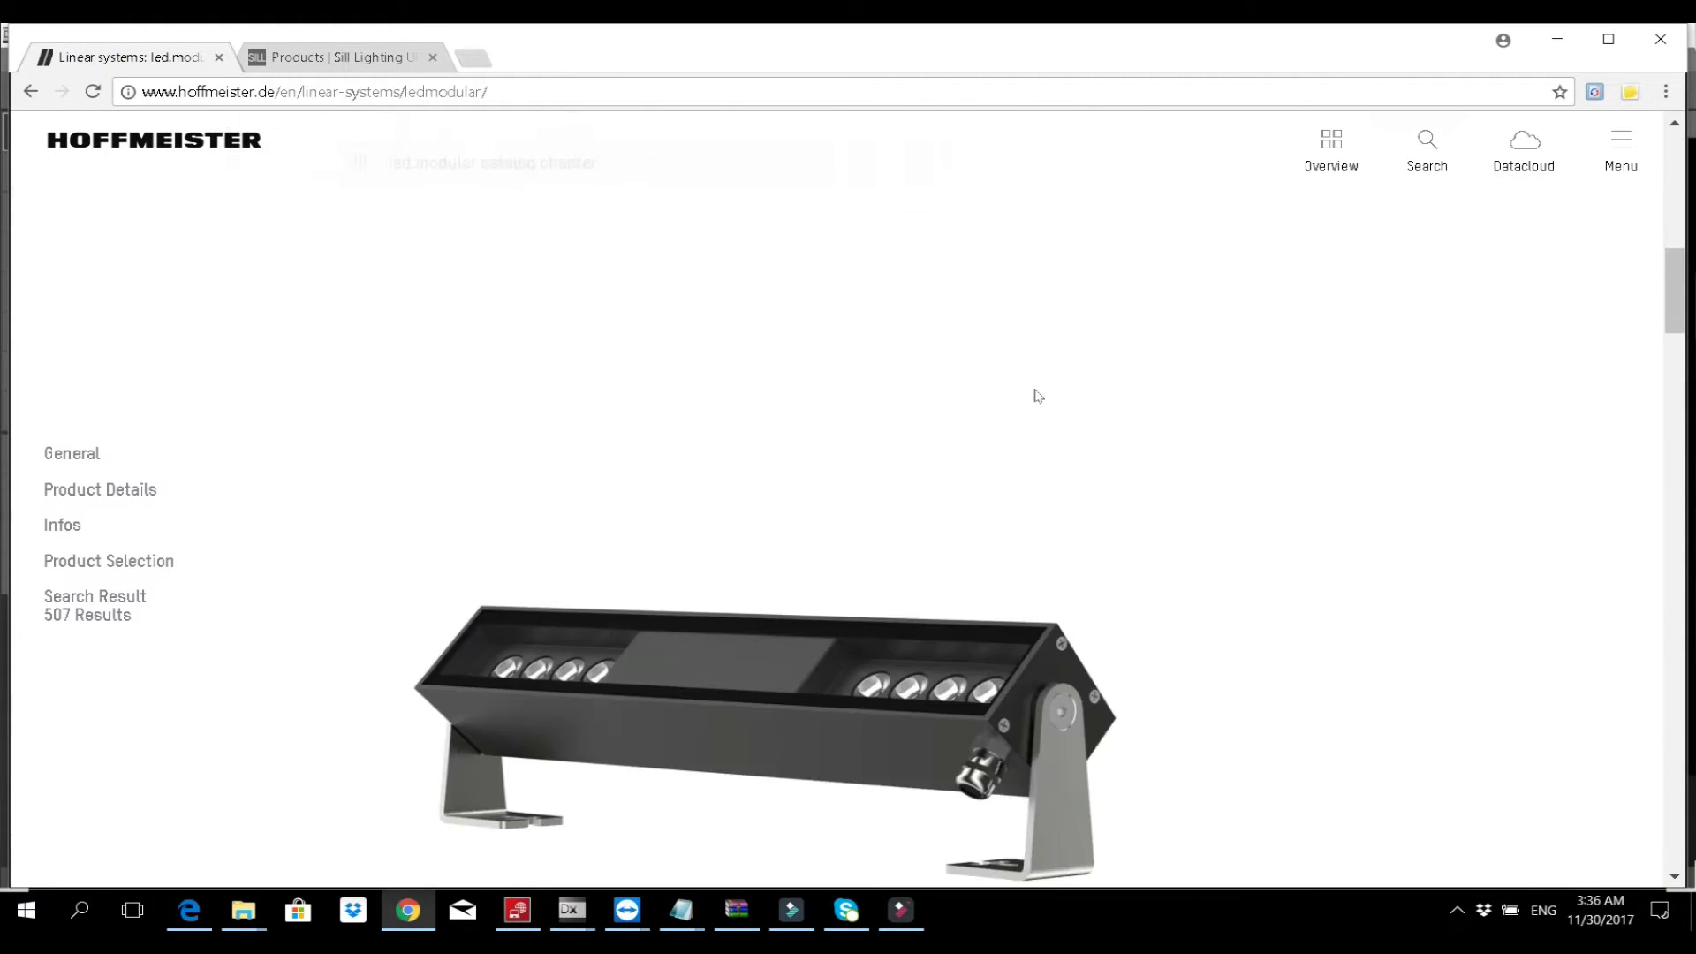
{"action": "scroll", "coordinate": [1038, 396], "scroll_direction": "down", "scroll_amount": 10}
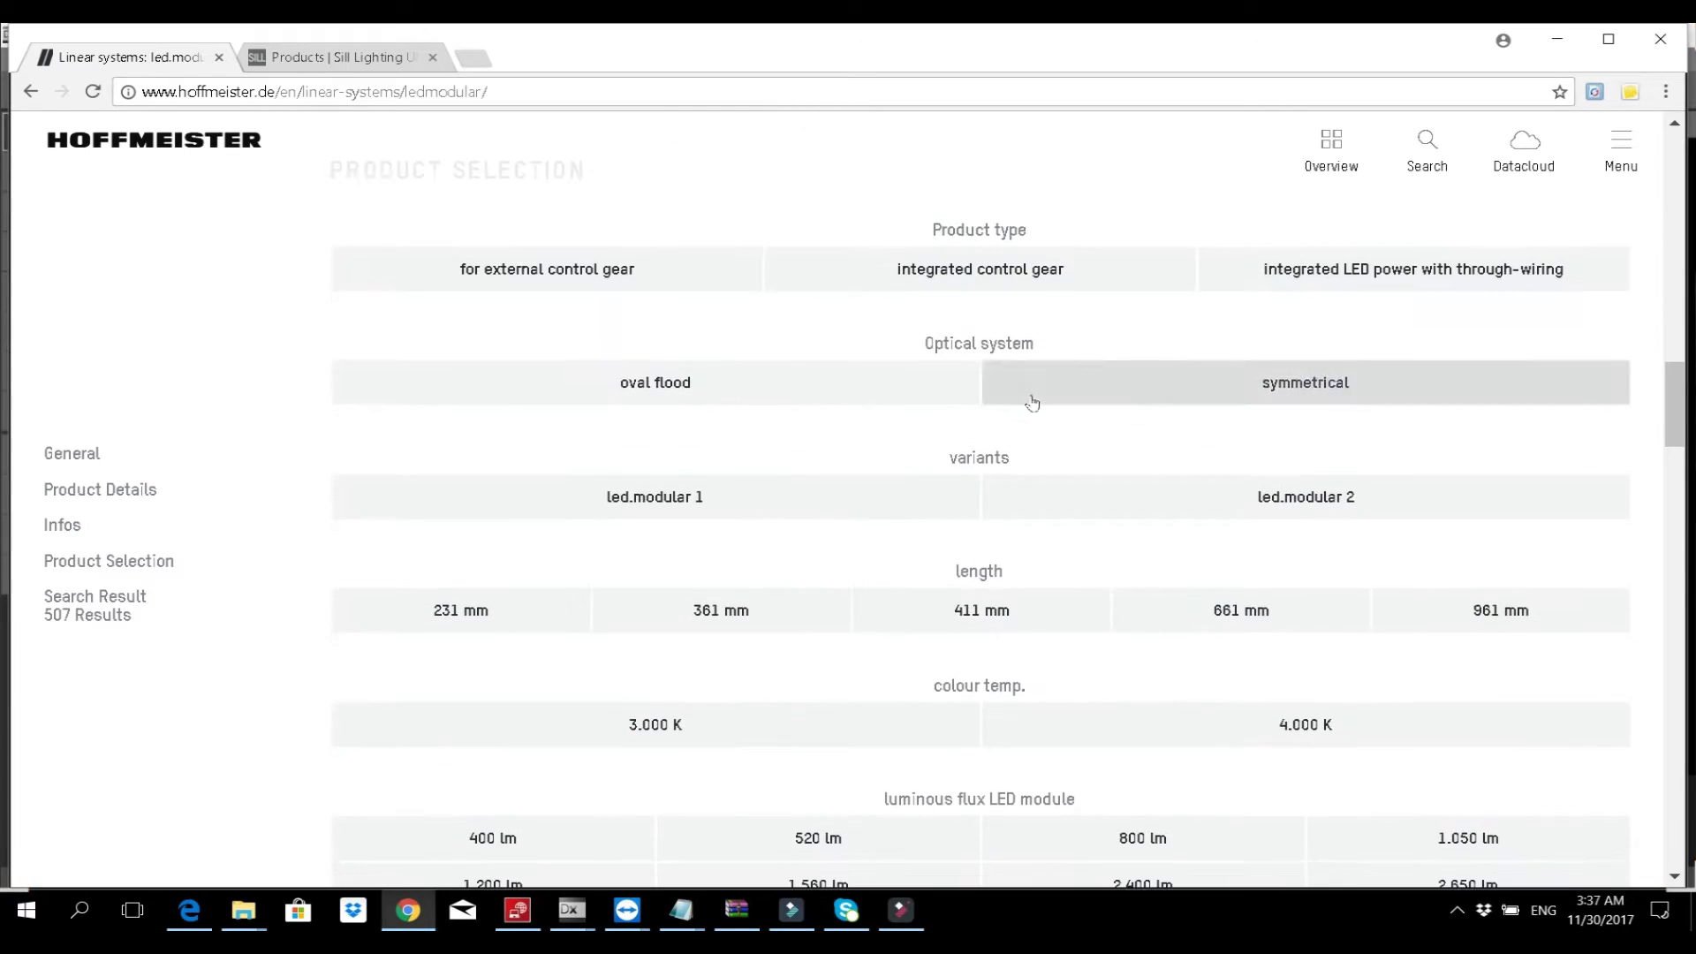
{"action": "scroll", "coordinate": [1031, 403], "scroll_direction": "down", "scroll_amount": 1}
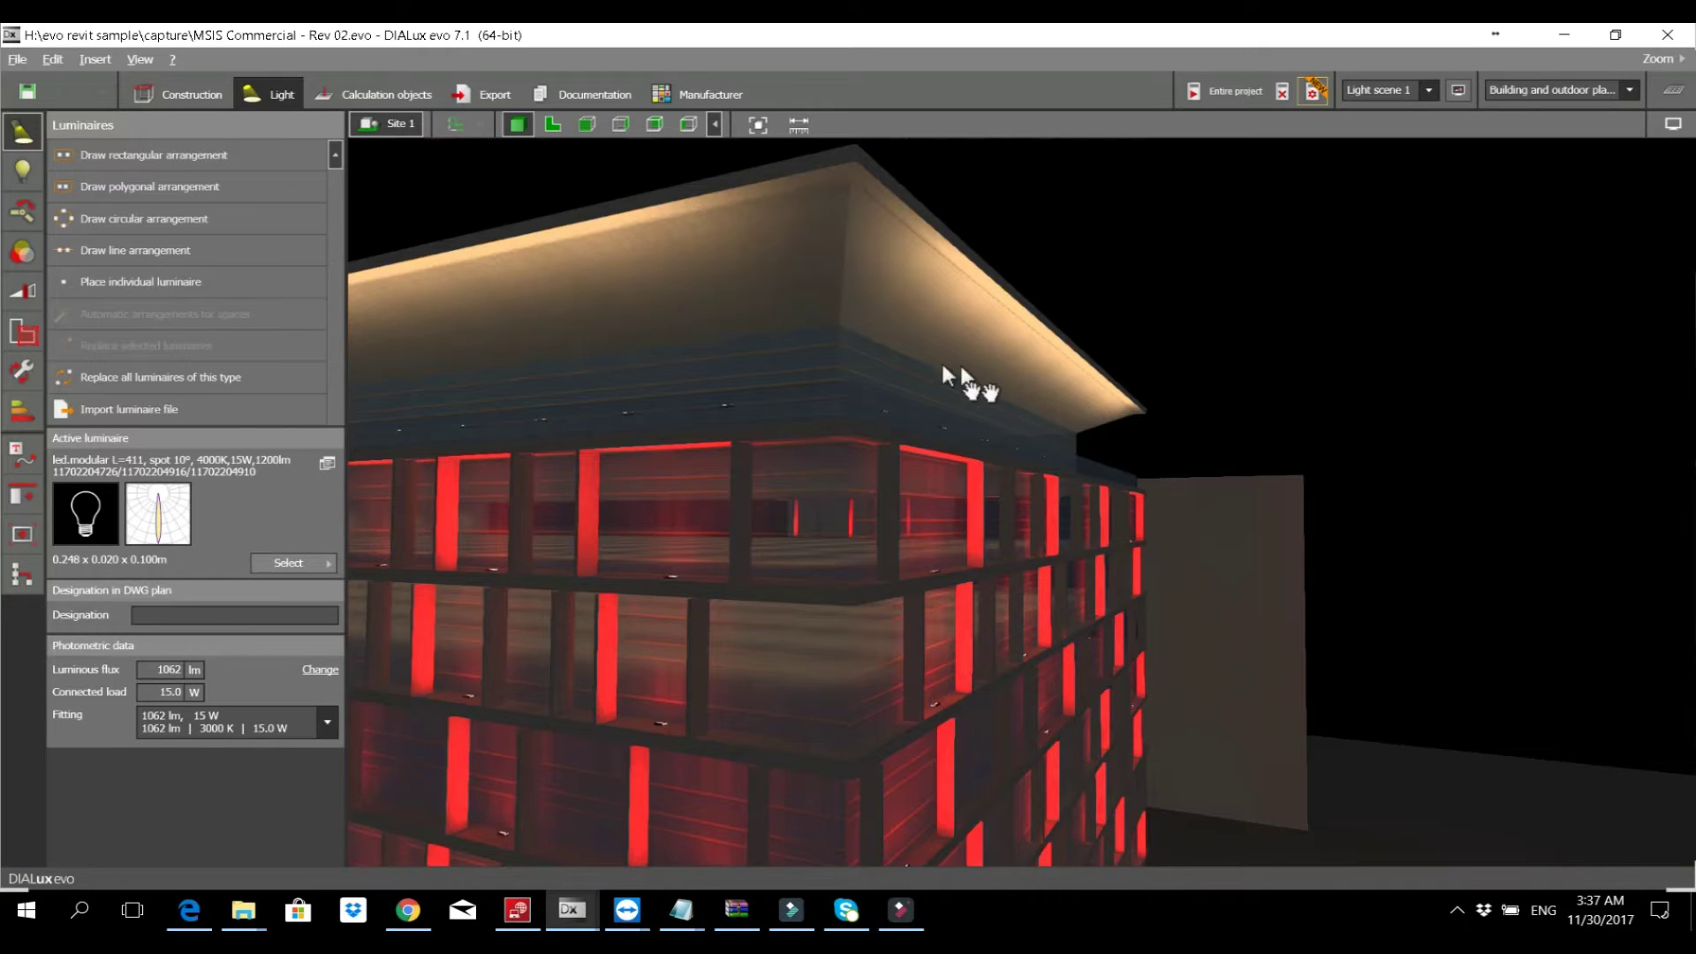
Return to DIALux evo, inspect the line arrangement of luminaires beneath the roof canopy and clear the selection
{"action": "left_click_drag", "start_coordinate": [940, 375], "coordinate": [811, 389]}
{"action": "left_click", "coordinate": [798, 385]}
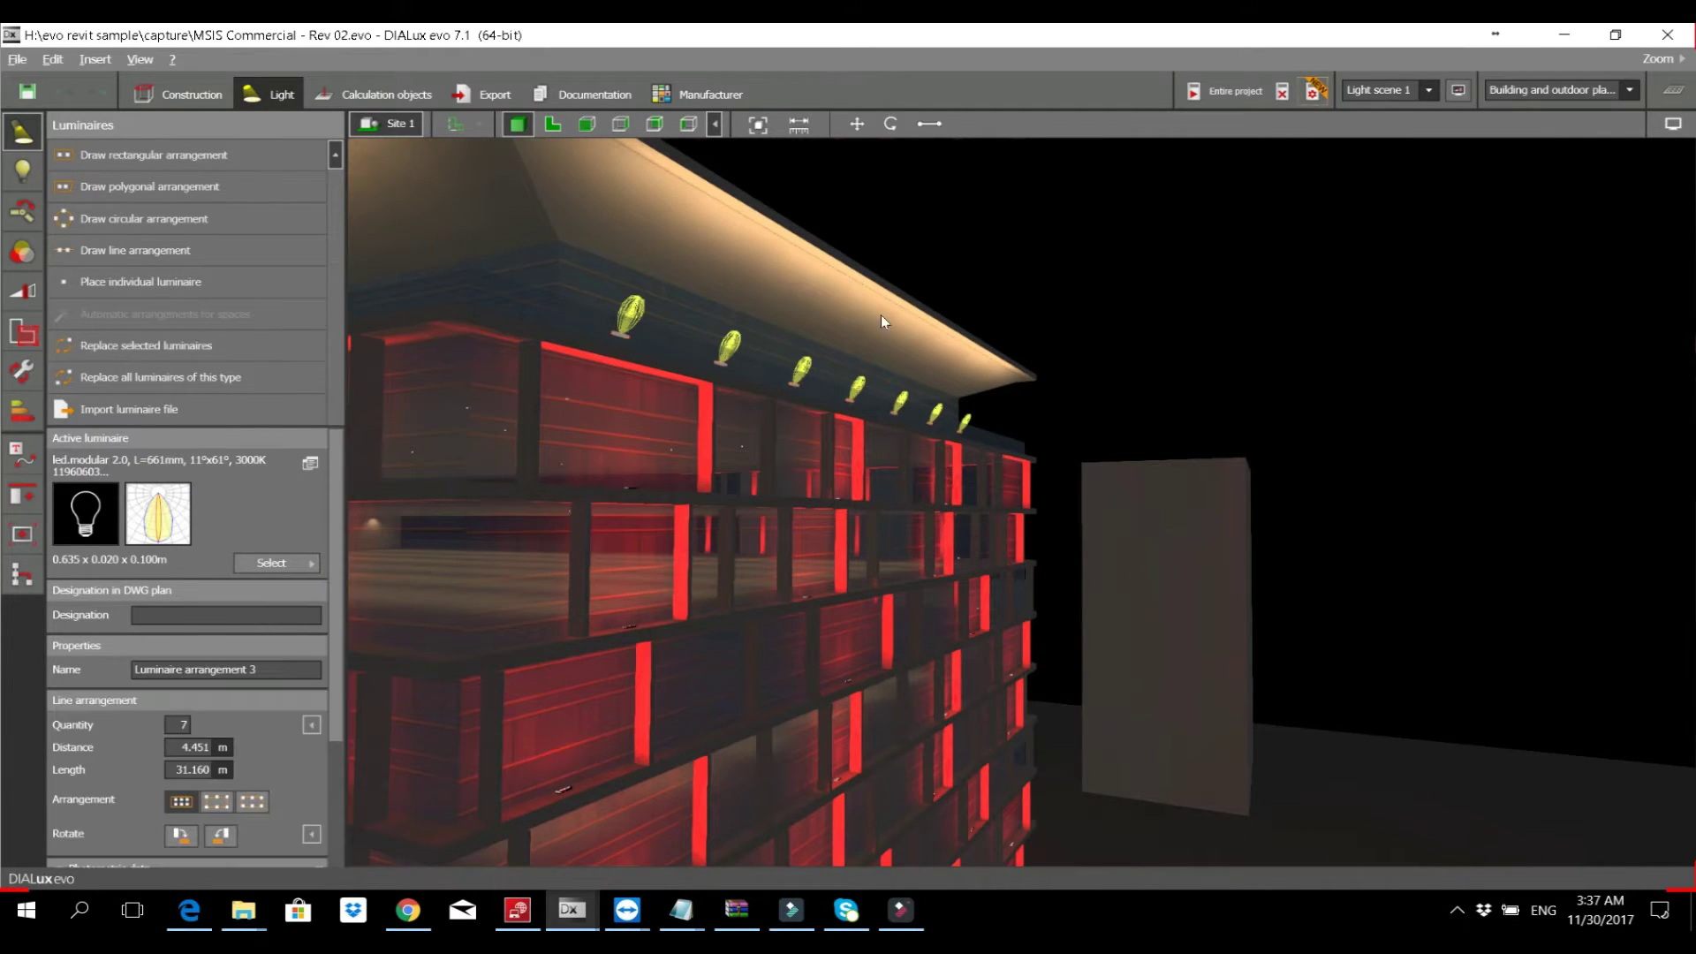
{"action": "scroll", "coordinate": [881, 322], "scroll_direction": "down", "scroll_amount": 4}
{"action": "left_click", "coordinate": [1372, 331]}
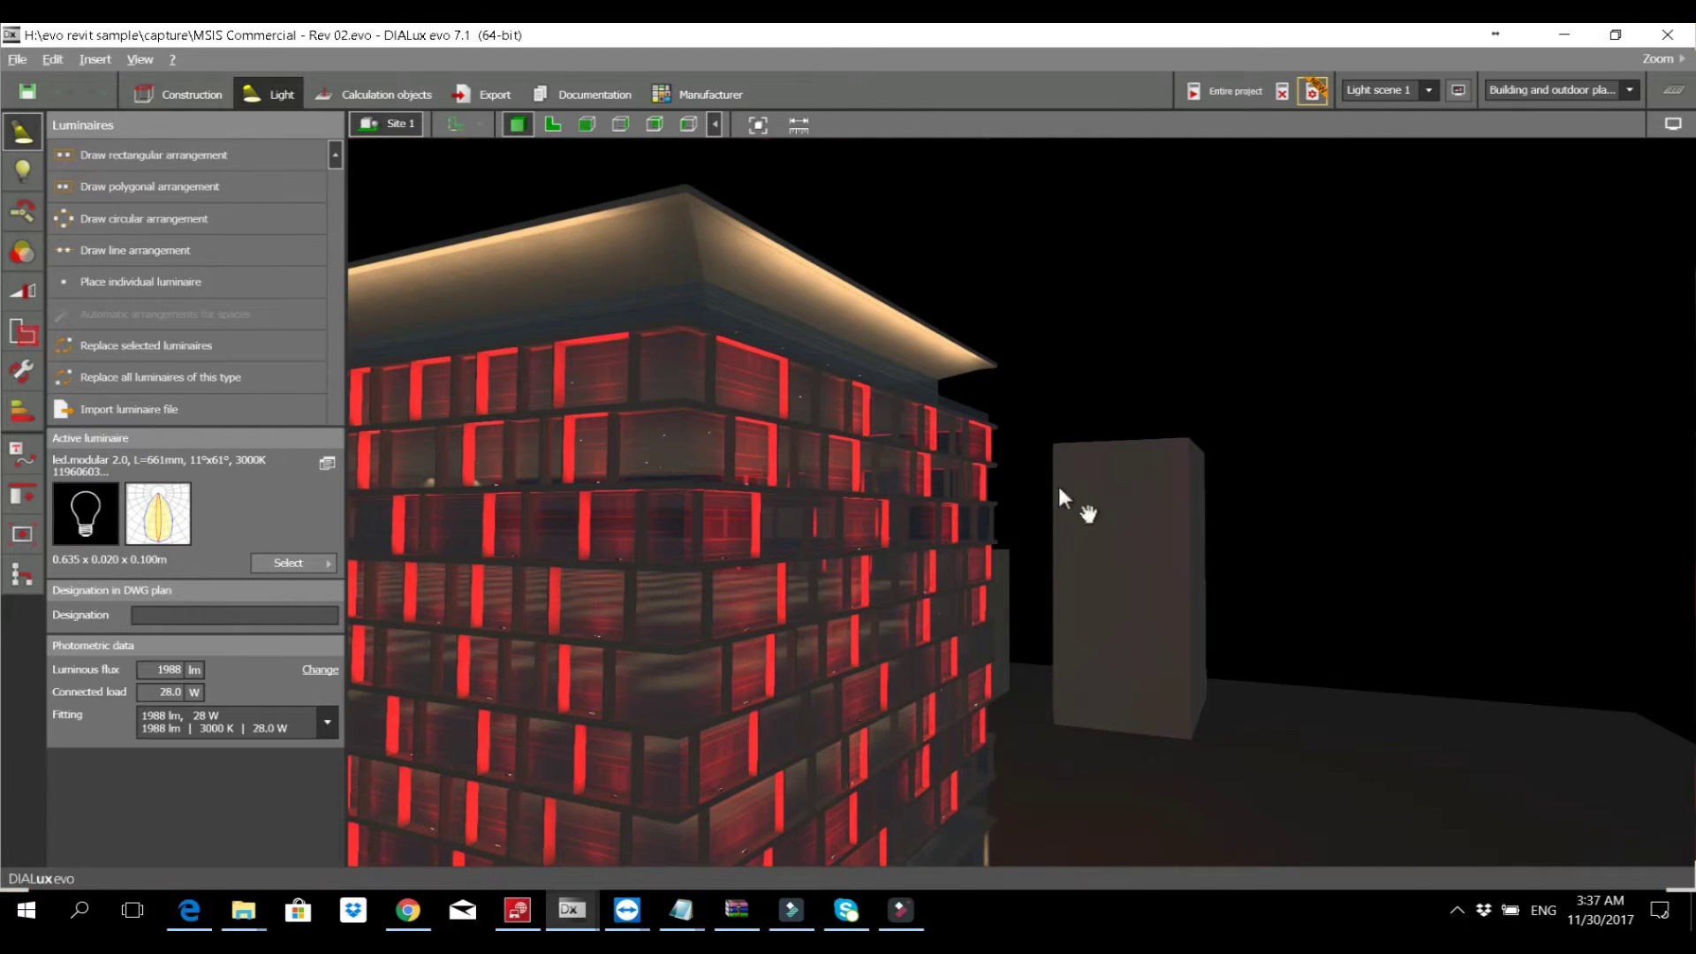
Examine the luminaires lighting the ground-floor columns and check the led.modular length options in Chrome before returning to DIALux evo
{"action": "middle_click_drag", "start_coordinate": [1058, 482], "coordinate": [1078, 343]}
{"action": "scroll", "coordinate": [844, 682], "scroll_direction": "up", "scroll_amount": 3}
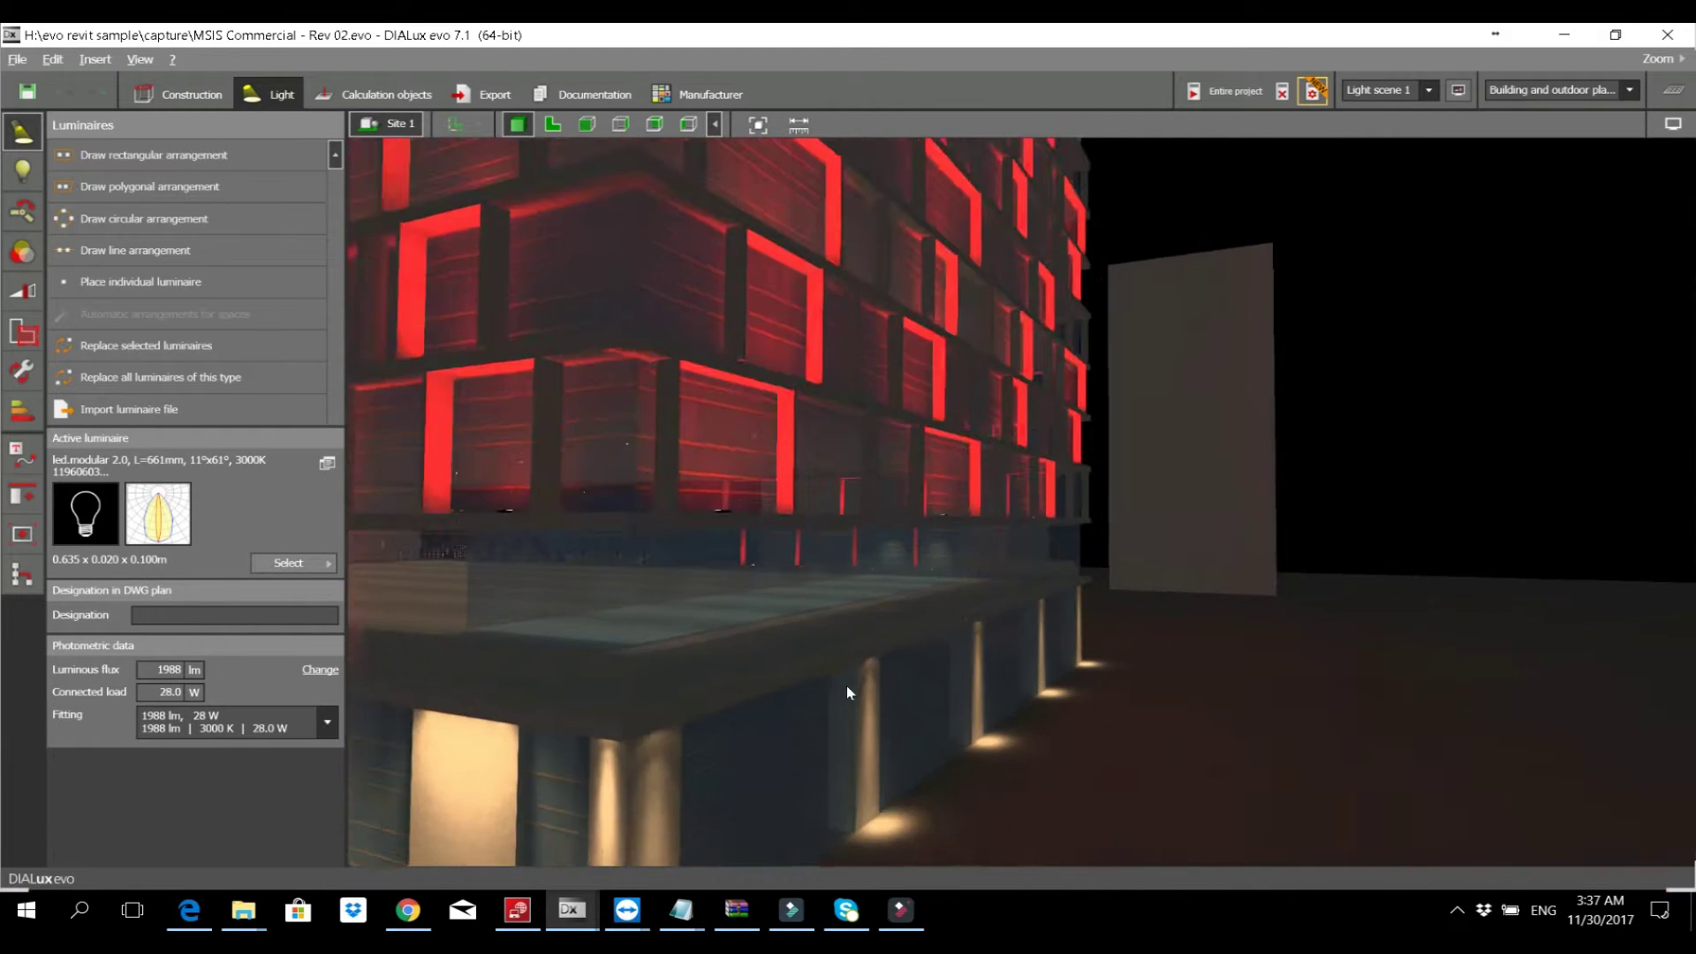
{"action": "middle_click_drag", "start_coordinate": [846, 686], "coordinate": [890, 509]}
{"action": "left_click_drag", "start_coordinate": [890, 509], "coordinate": [901, 570]}
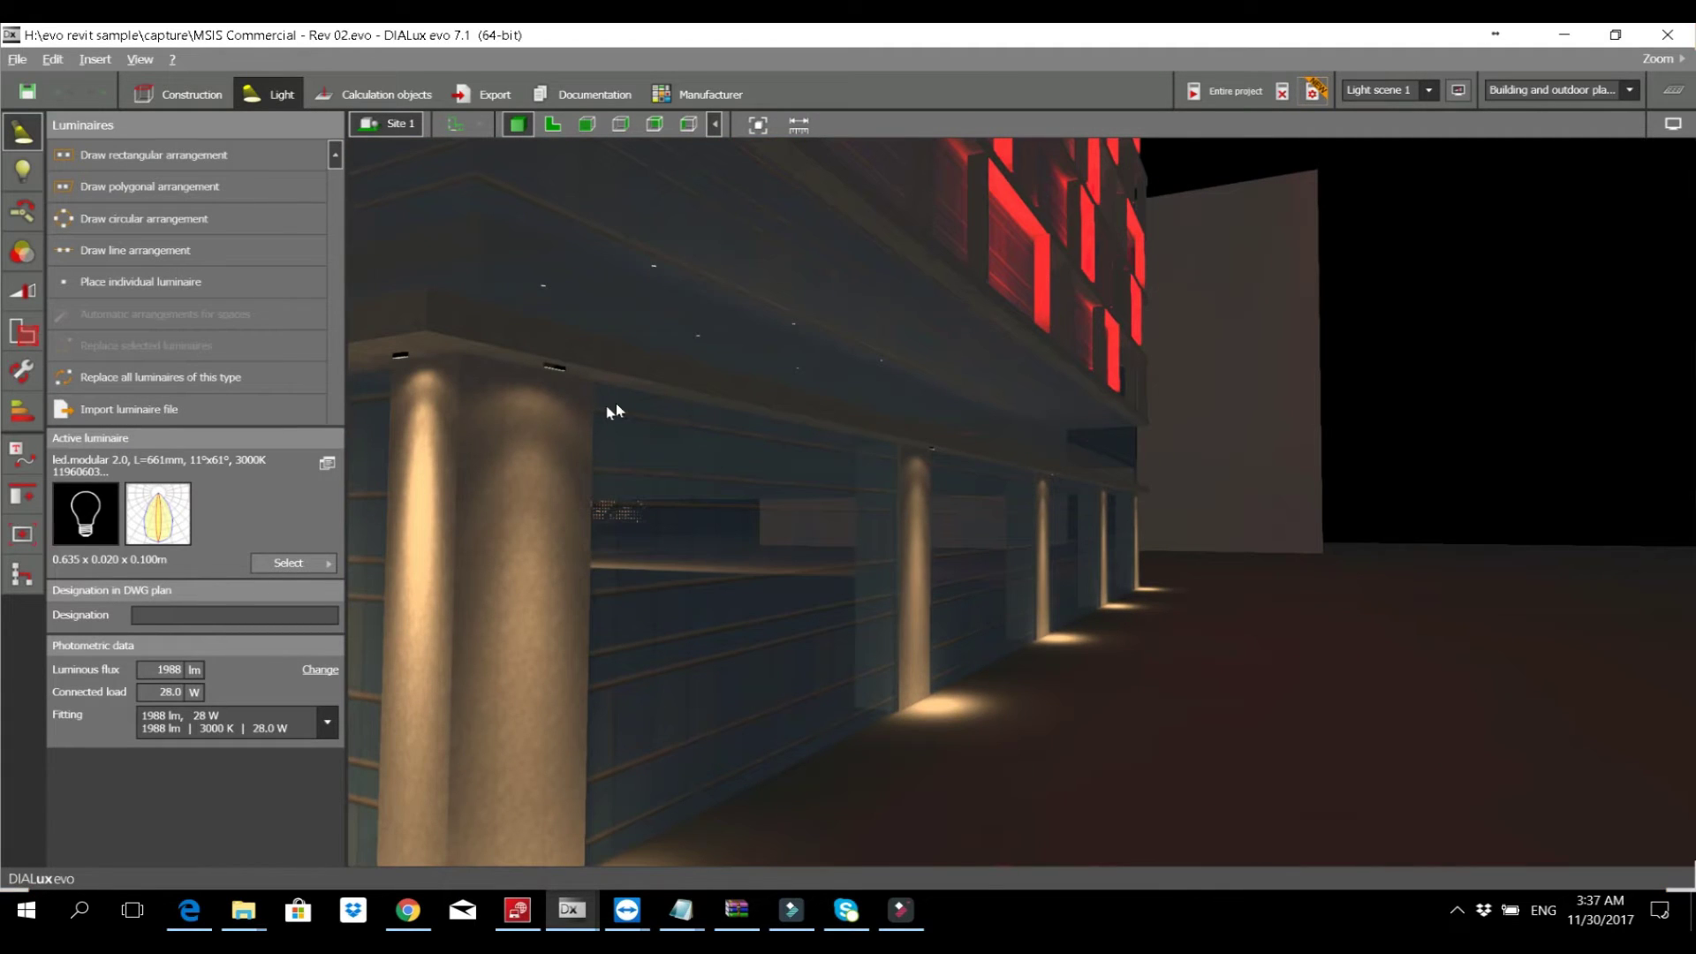
{"action": "key", "text": "alt+Tab"}
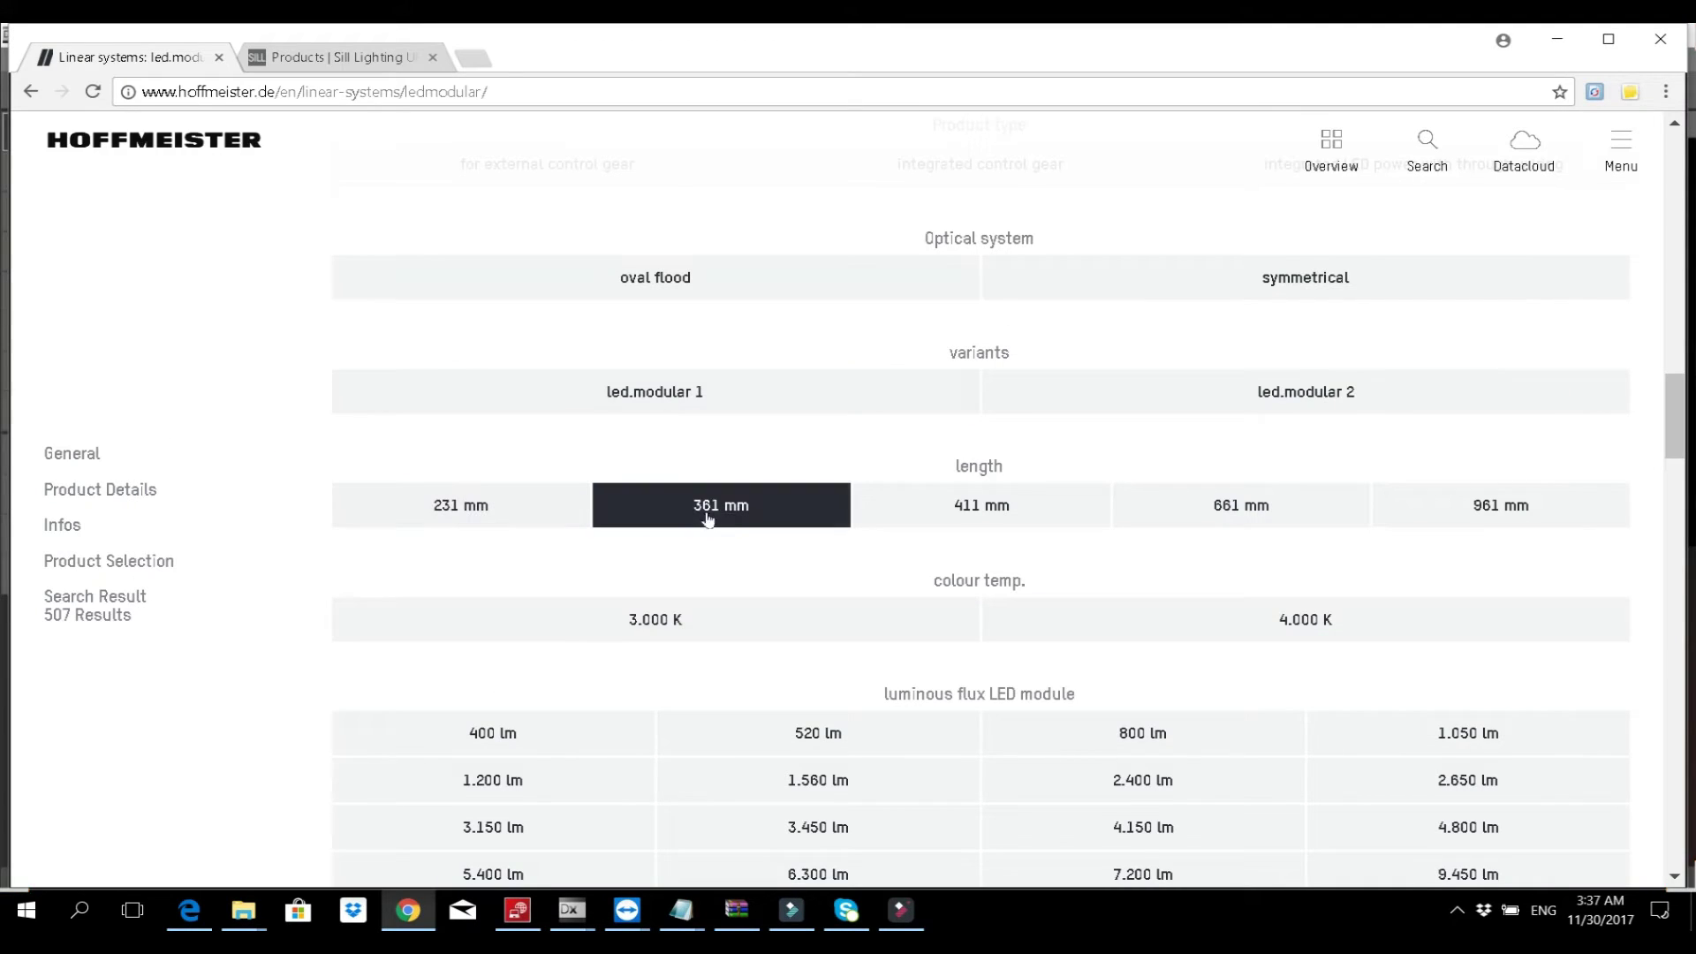
{"action": "key", "text": "alt+Tab"}
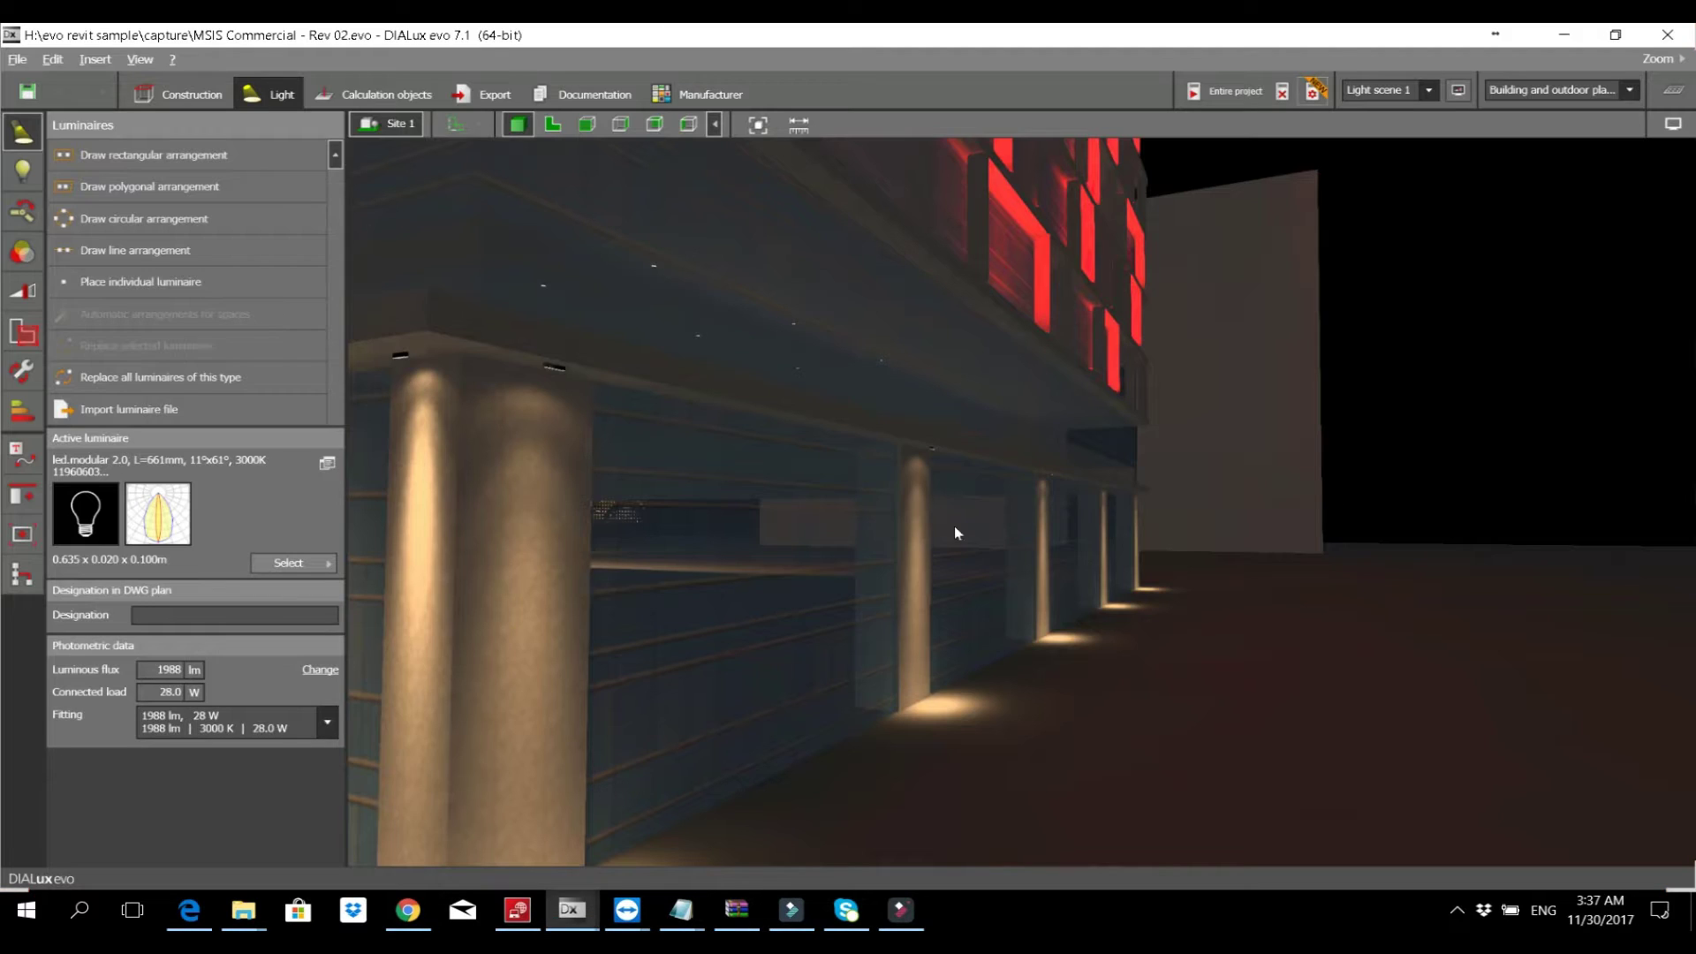
Examine the lower facade, terrace level and column lighting around the building's corner from street level and farther away
{"action": "middle_click_drag", "start_coordinate": [1097, 349], "coordinate": [1109, 584]}
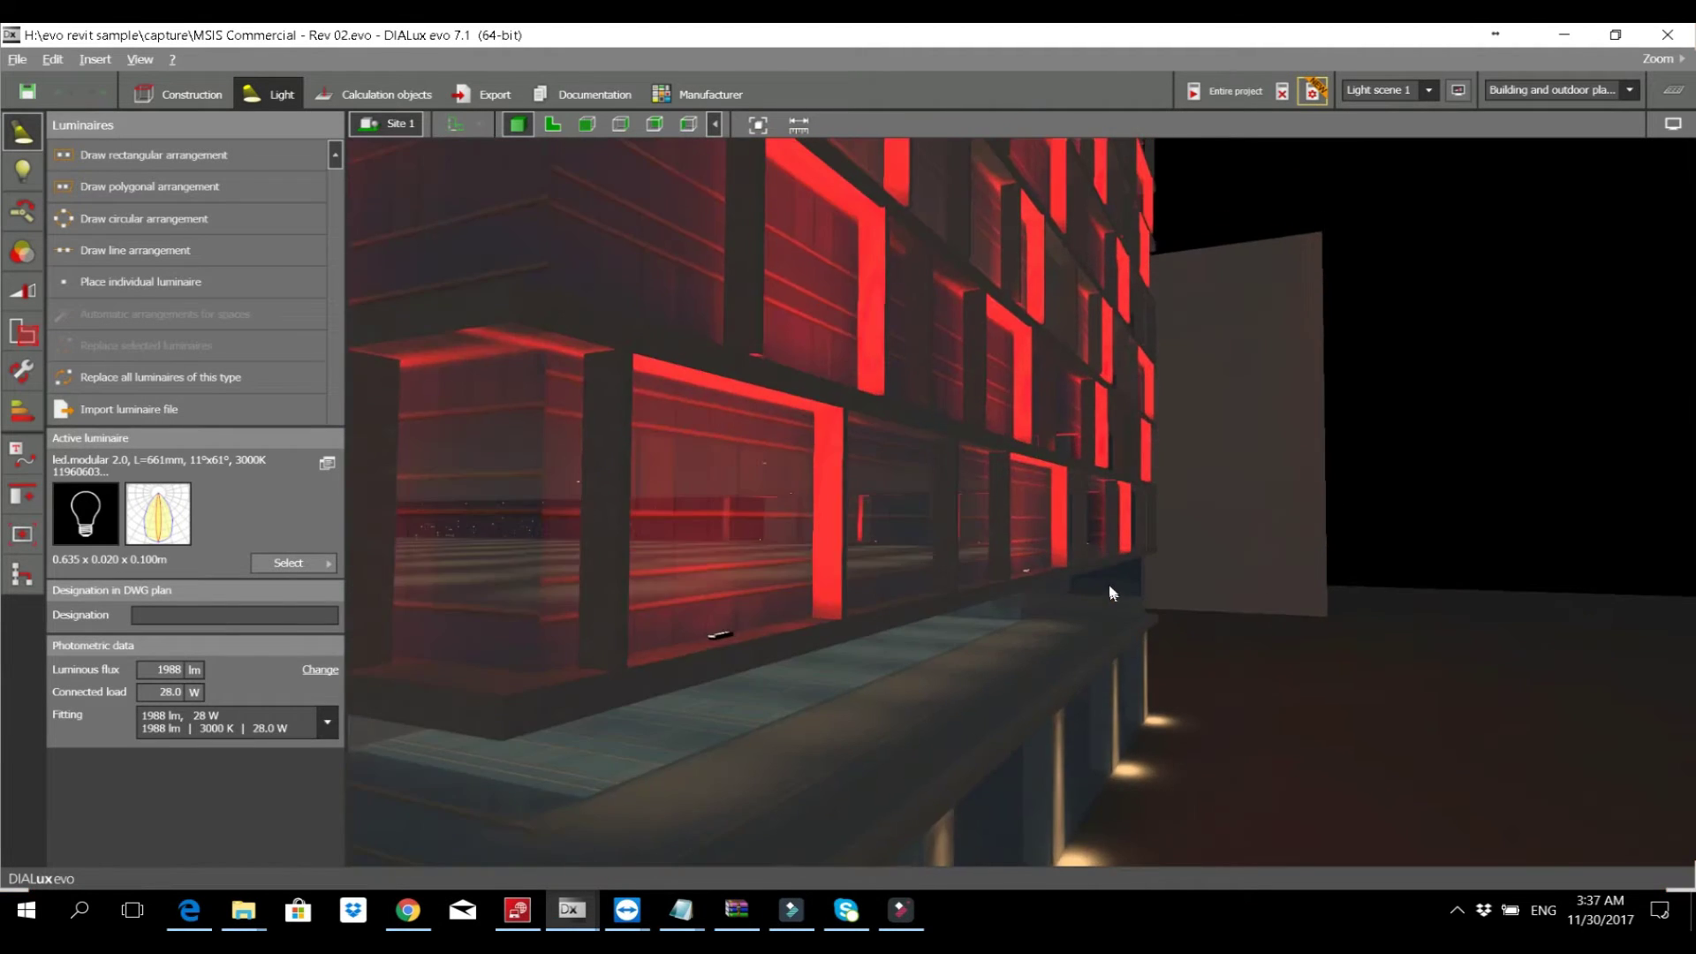
{"action": "scroll", "coordinate": [1109, 585], "scroll_direction": "down", "scroll_amount": 5}
{"action": "scroll", "coordinate": [1111, 603], "scroll_direction": "down", "scroll_amount": 1}
{"action": "middle_click_drag", "start_coordinate": [1051, 693], "coordinate": [1035, 548]}
{"action": "scroll", "coordinate": [956, 618], "scroll_direction": "up", "scroll_amount": 2}
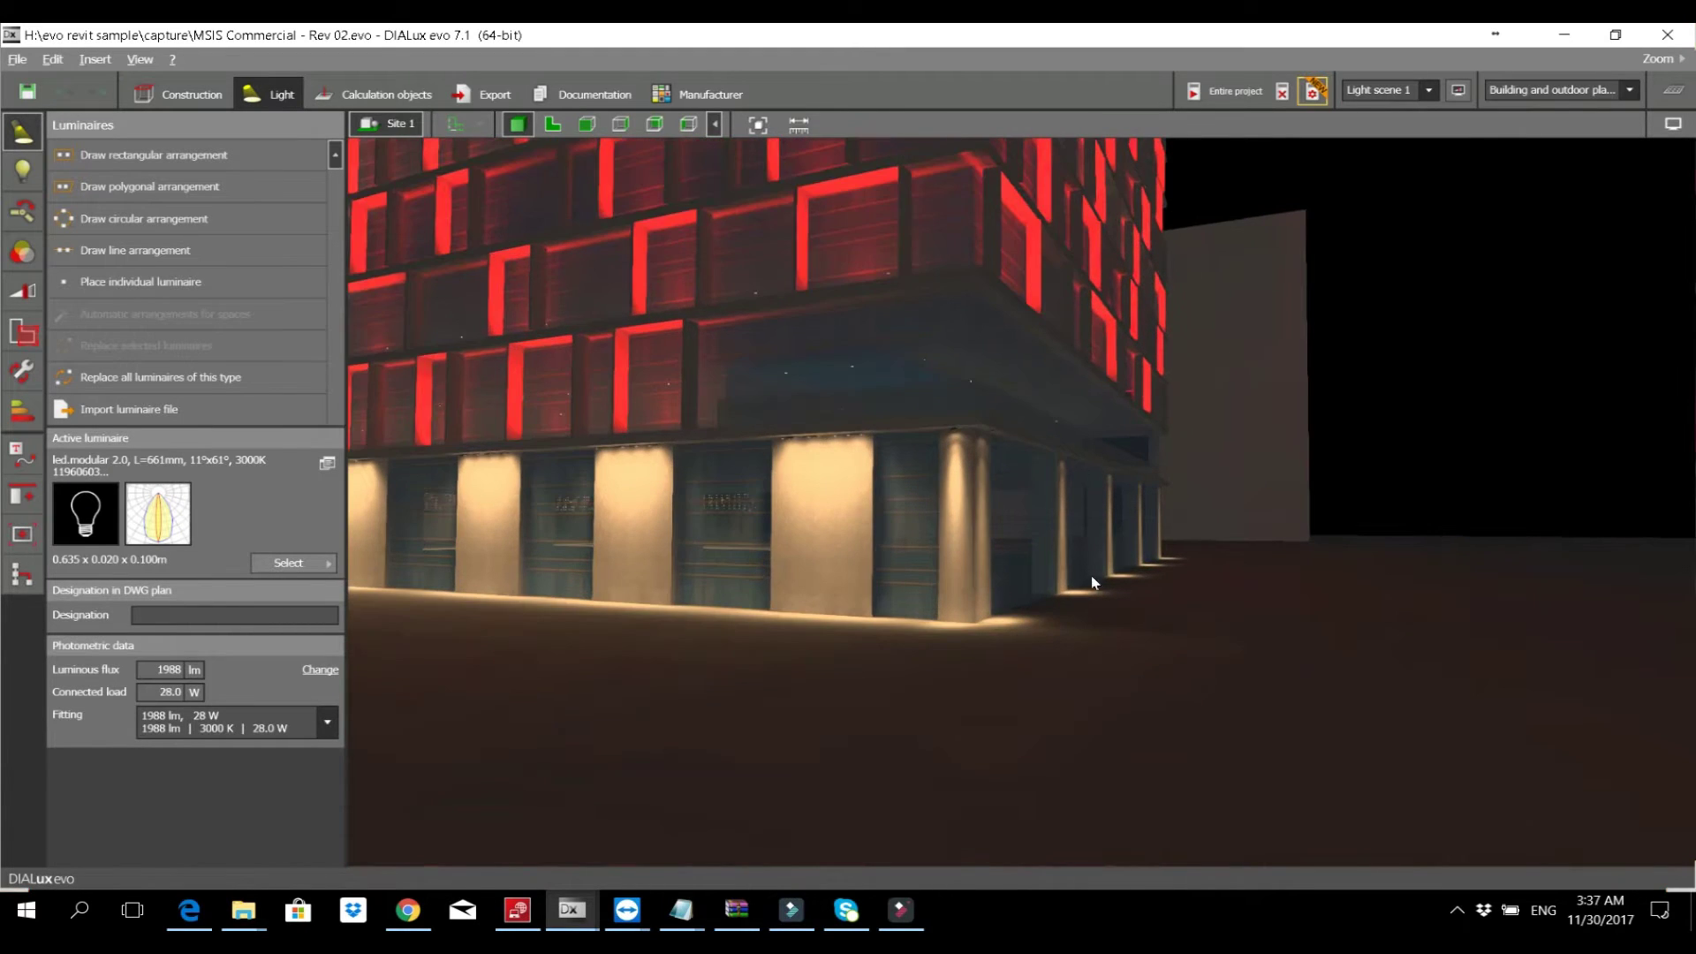
{"action": "scroll", "coordinate": [1099, 566], "scroll_direction": "down", "scroll_amount": 3}
{"action": "middle_click_drag", "start_coordinate": [1037, 435], "coordinate": [1054, 536]}
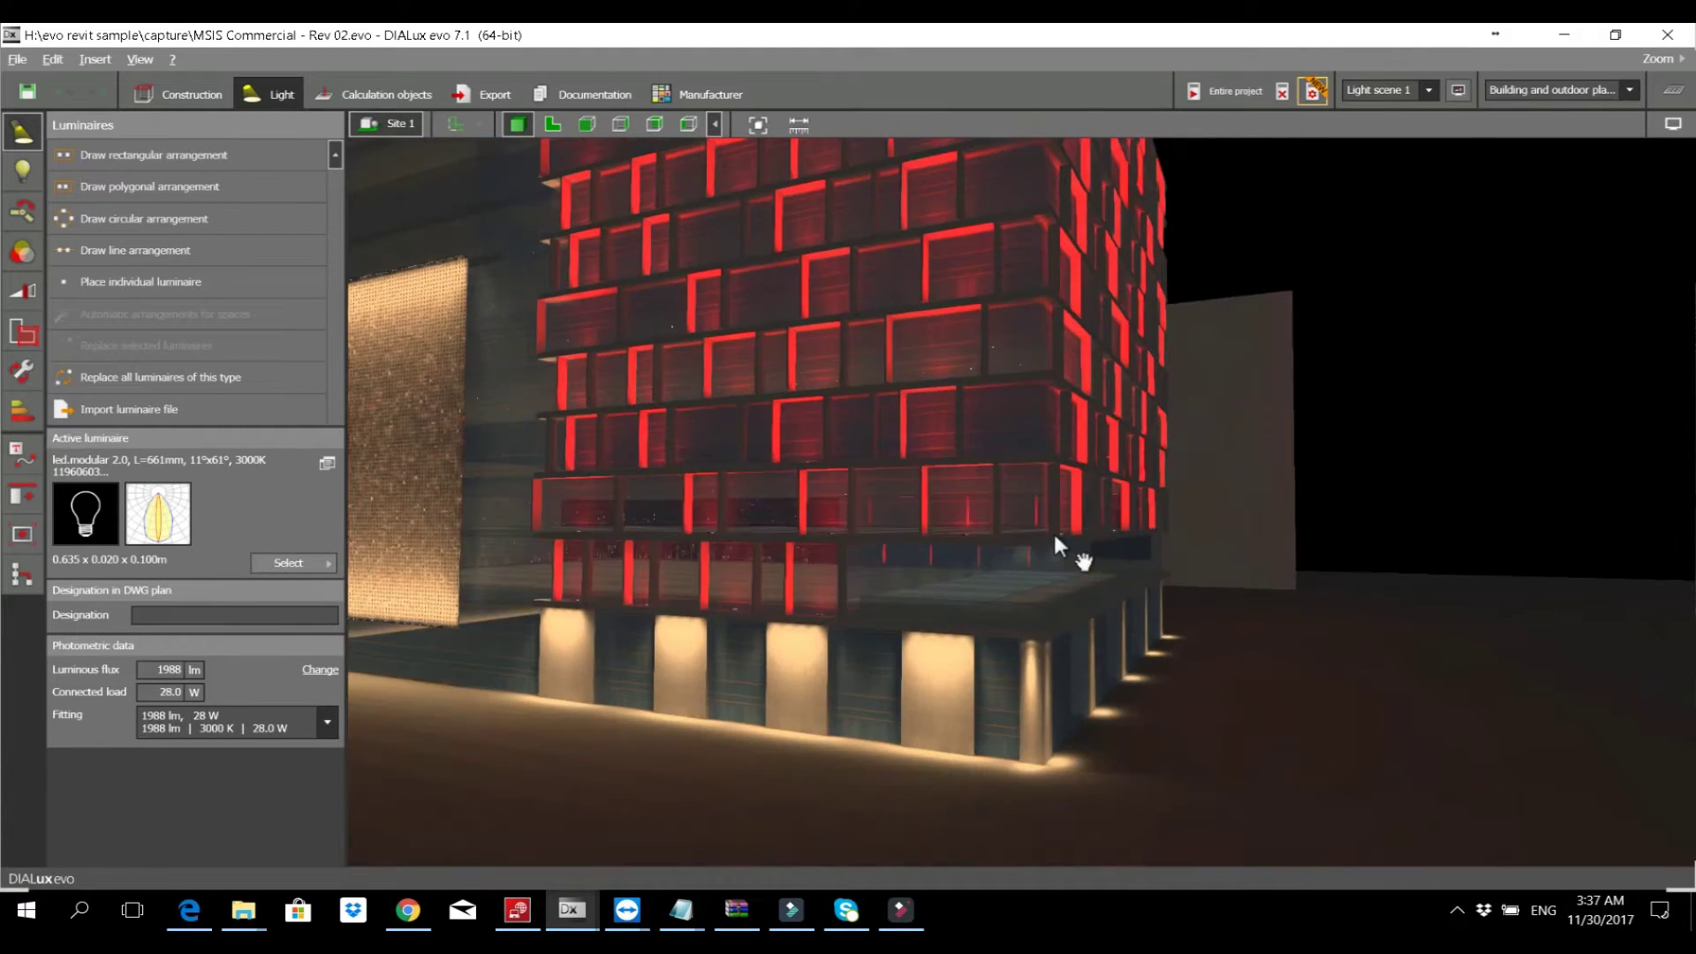
{"action": "scroll", "coordinate": [1054, 535], "scroll_direction": "down", "scroll_amount": 3}
{"action": "left_click_drag", "start_coordinate": [1314, 637], "coordinate": [1109, 635]}
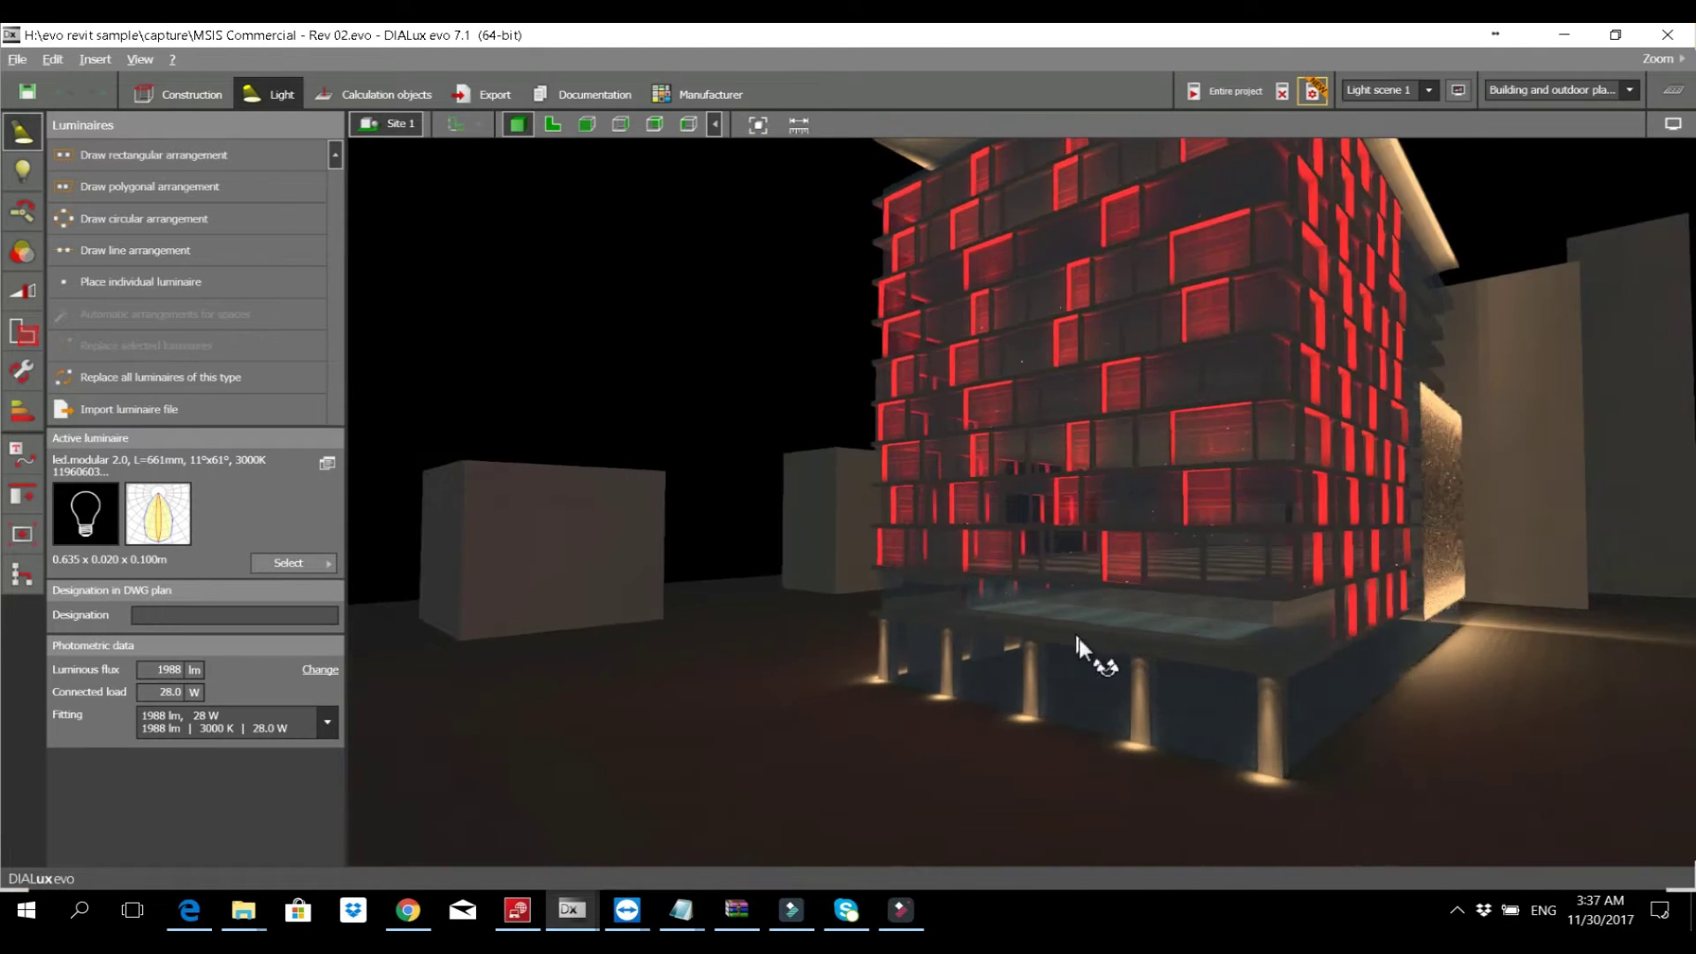
Examine the facade lighting around the building, covering the red-lit windows, illuminated side wall, roof canopy and ground-floor columns
{"action": "right_click_drag", "start_coordinate": [1079, 638], "coordinate": [657, 641]}
{"action": "middle_click_drag", "start_coordinate": [987, 641], "coordinate": [982, 642]}
{"action": "scroll", "coordinate": [1074, 680], "scroll_direction": "down", "scroll_amount": 3}
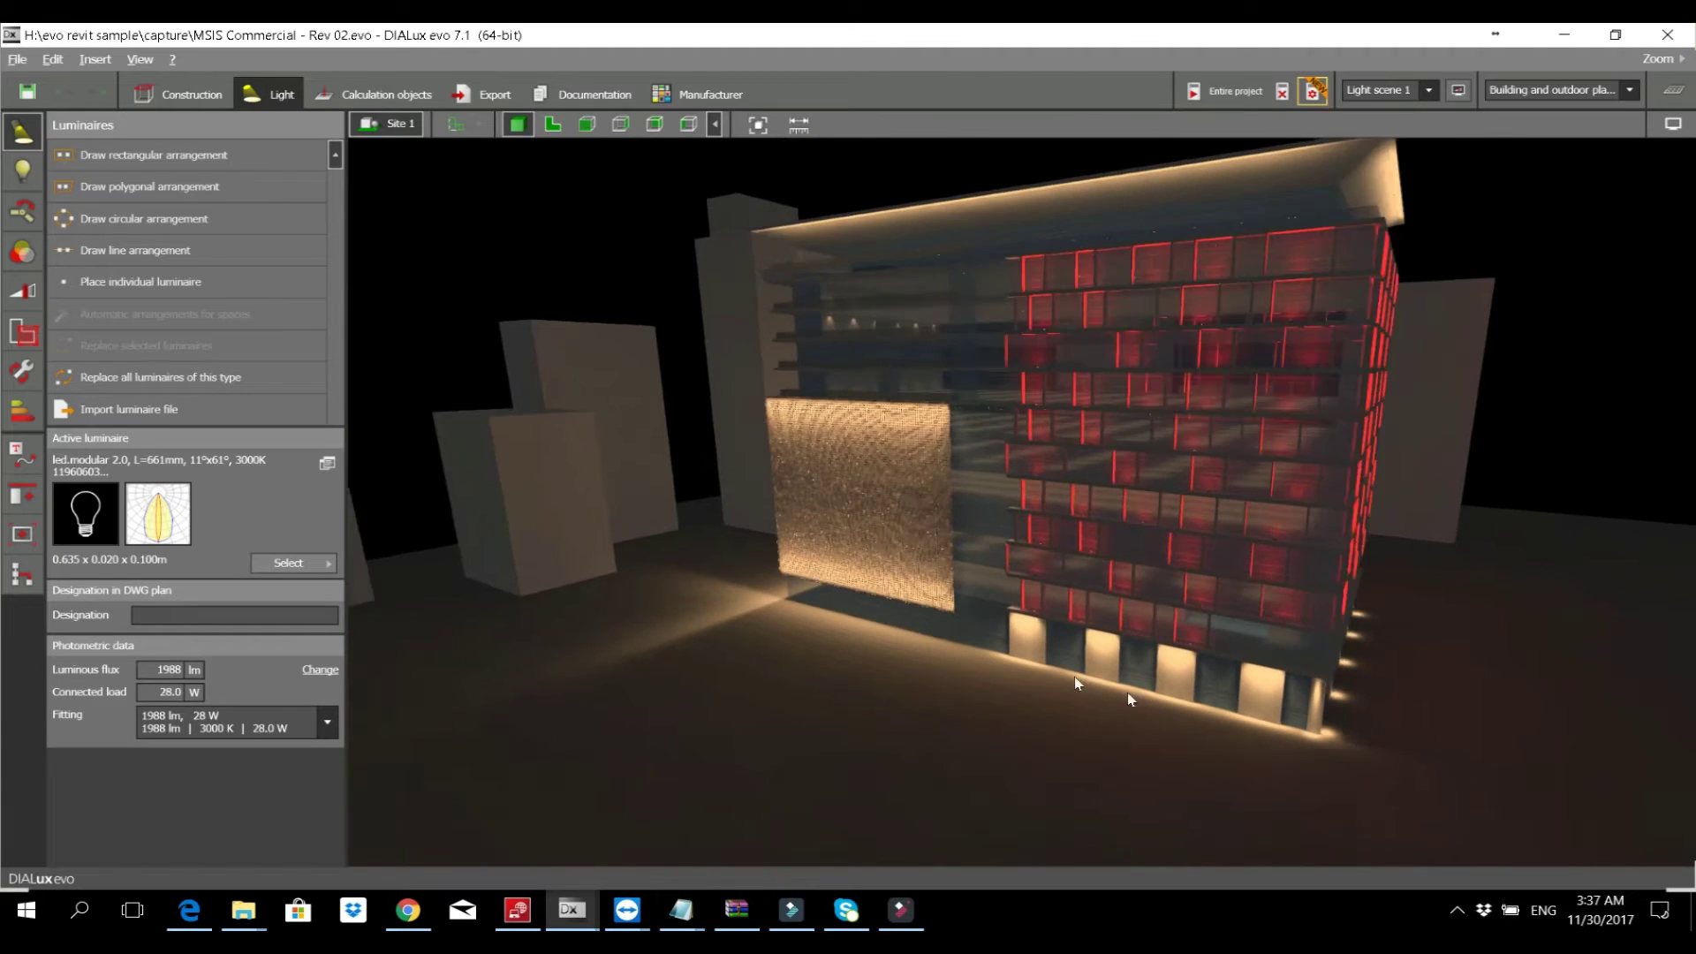
{"action": "right_click_drag", "start_coordinate": [1122, 673], "coordinate": [1039, 706]}
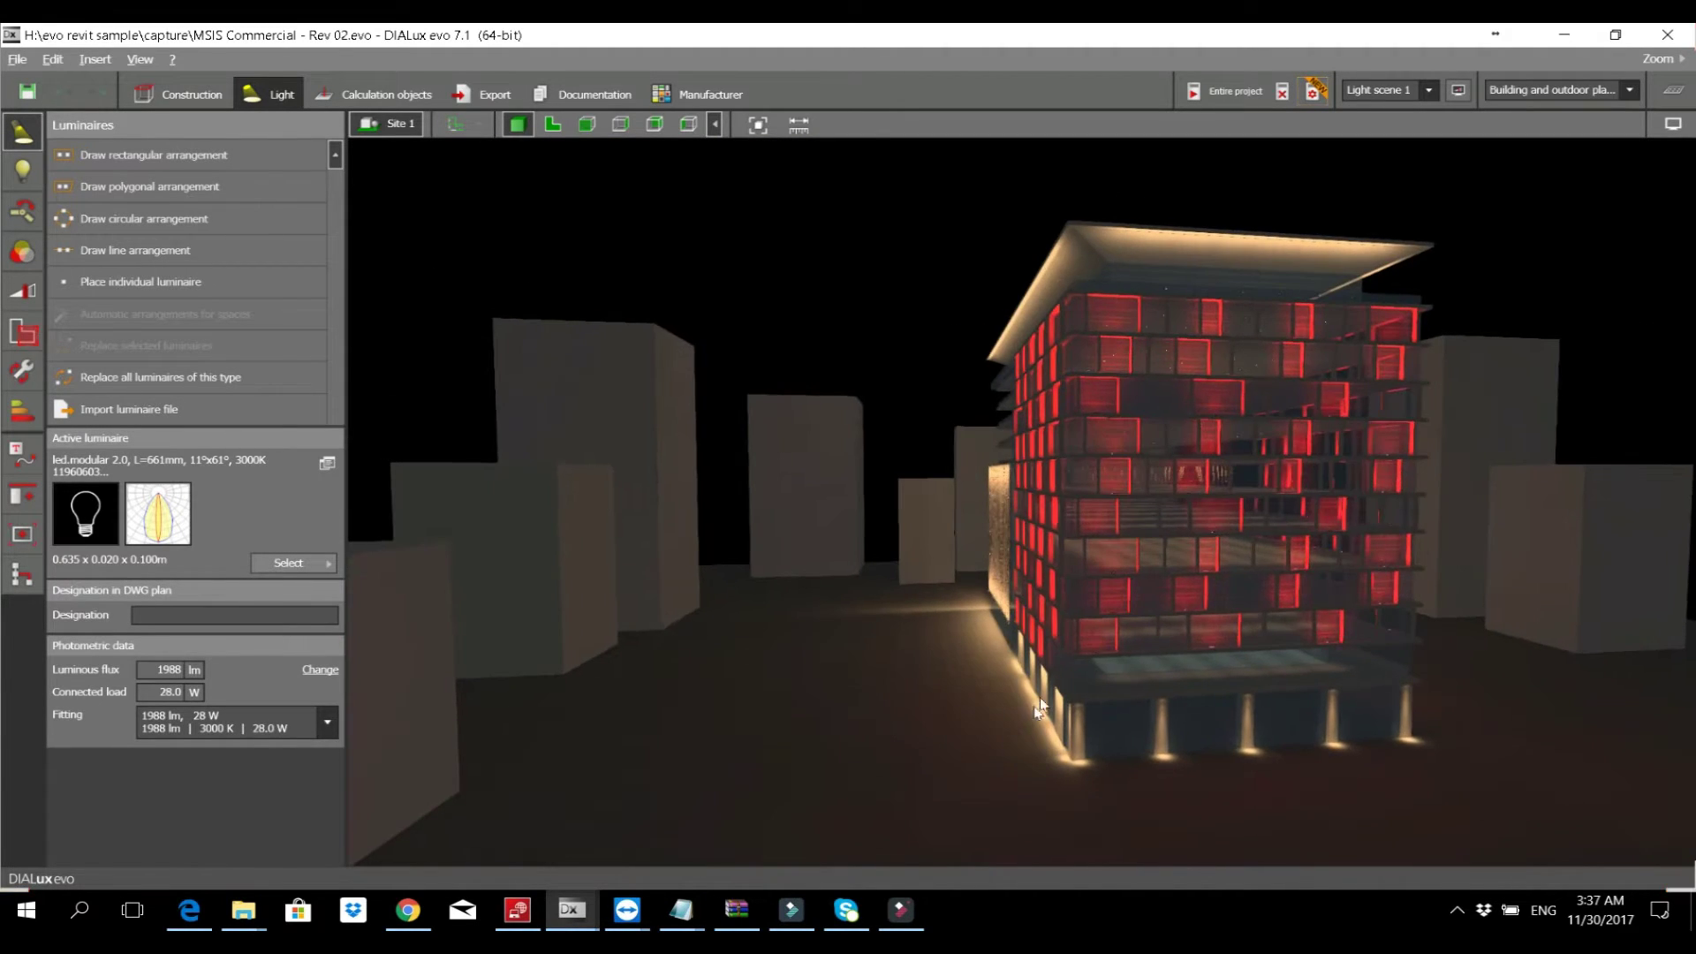
{"action": "scroll", "coordinate": [1056, 668], "scroll_direction": "up", "scroll_amount": 2}
{"action": "middle_click_drag", "start_coordinate": [1145, 666], "coordinate": [1117, 642]}
{"action": "right_click_drag", "start_coordinate": [1116, 647], "coordinate": [1159, 653]}
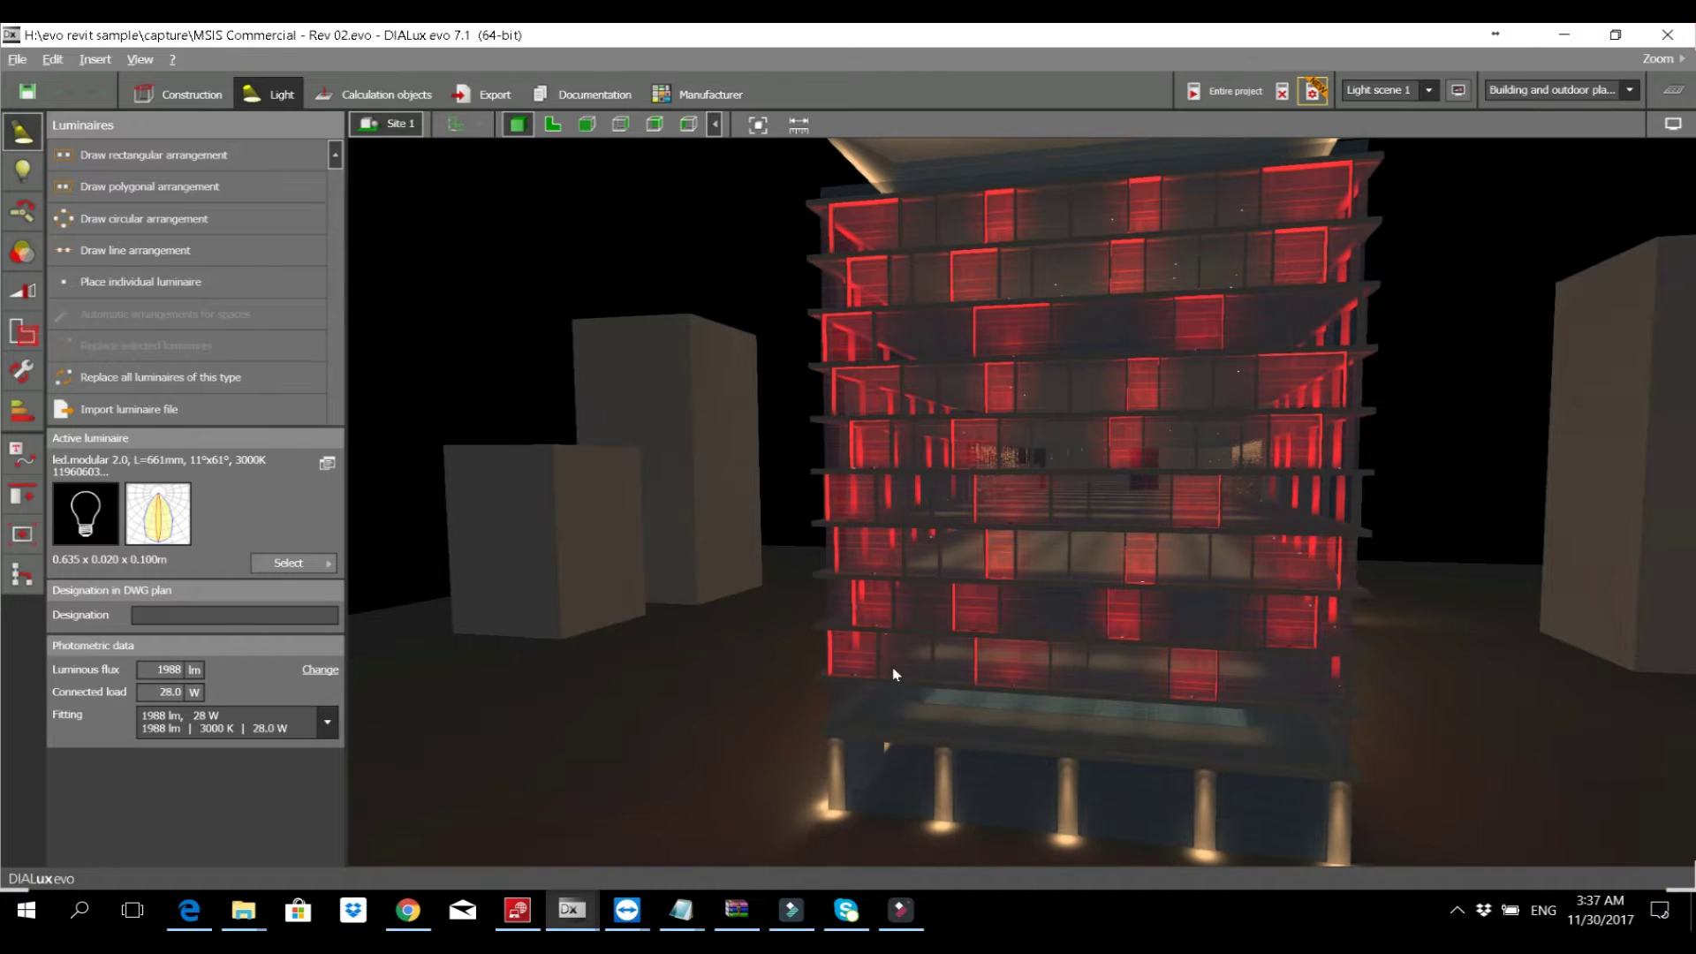
{"action": "right_click_drag", "start_coordinate": [935, 700], "coordinate": [1228, 654]}
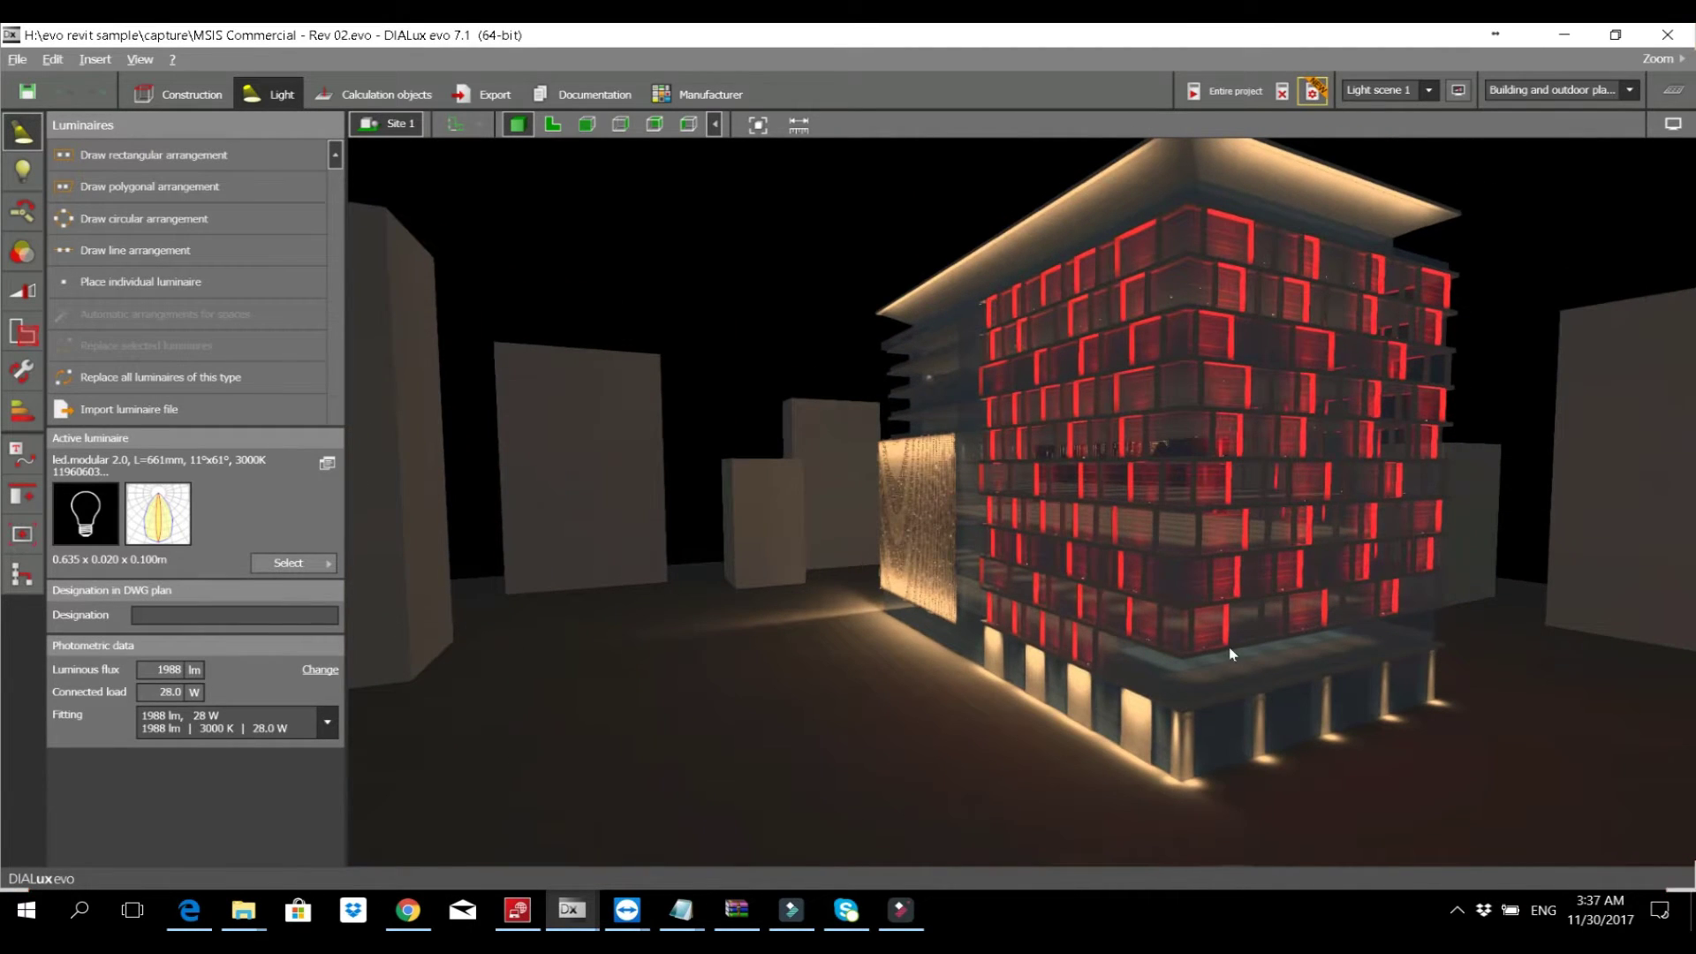
{"action": "scroll", "coordinate": [1267, 579], "scroll_direction": "down", "scroll_amount": 2}
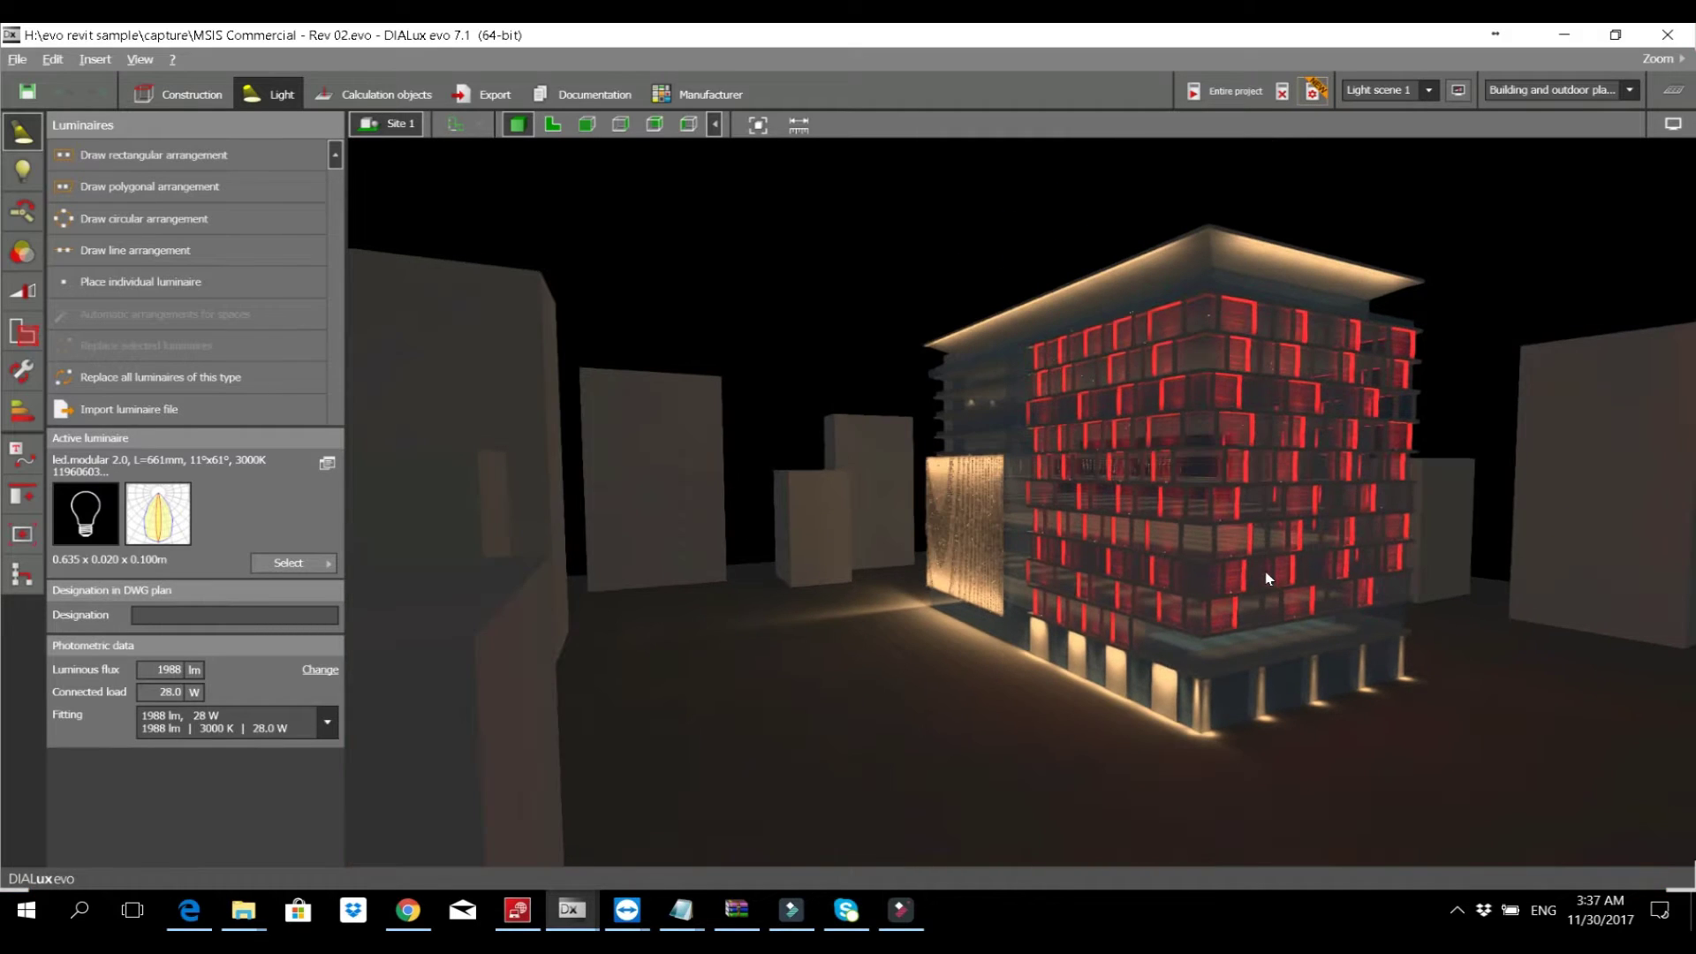
{"action": "middle_click_drag", "start_coordinate": [1318, 590], "coordinate": [1236, 596]}
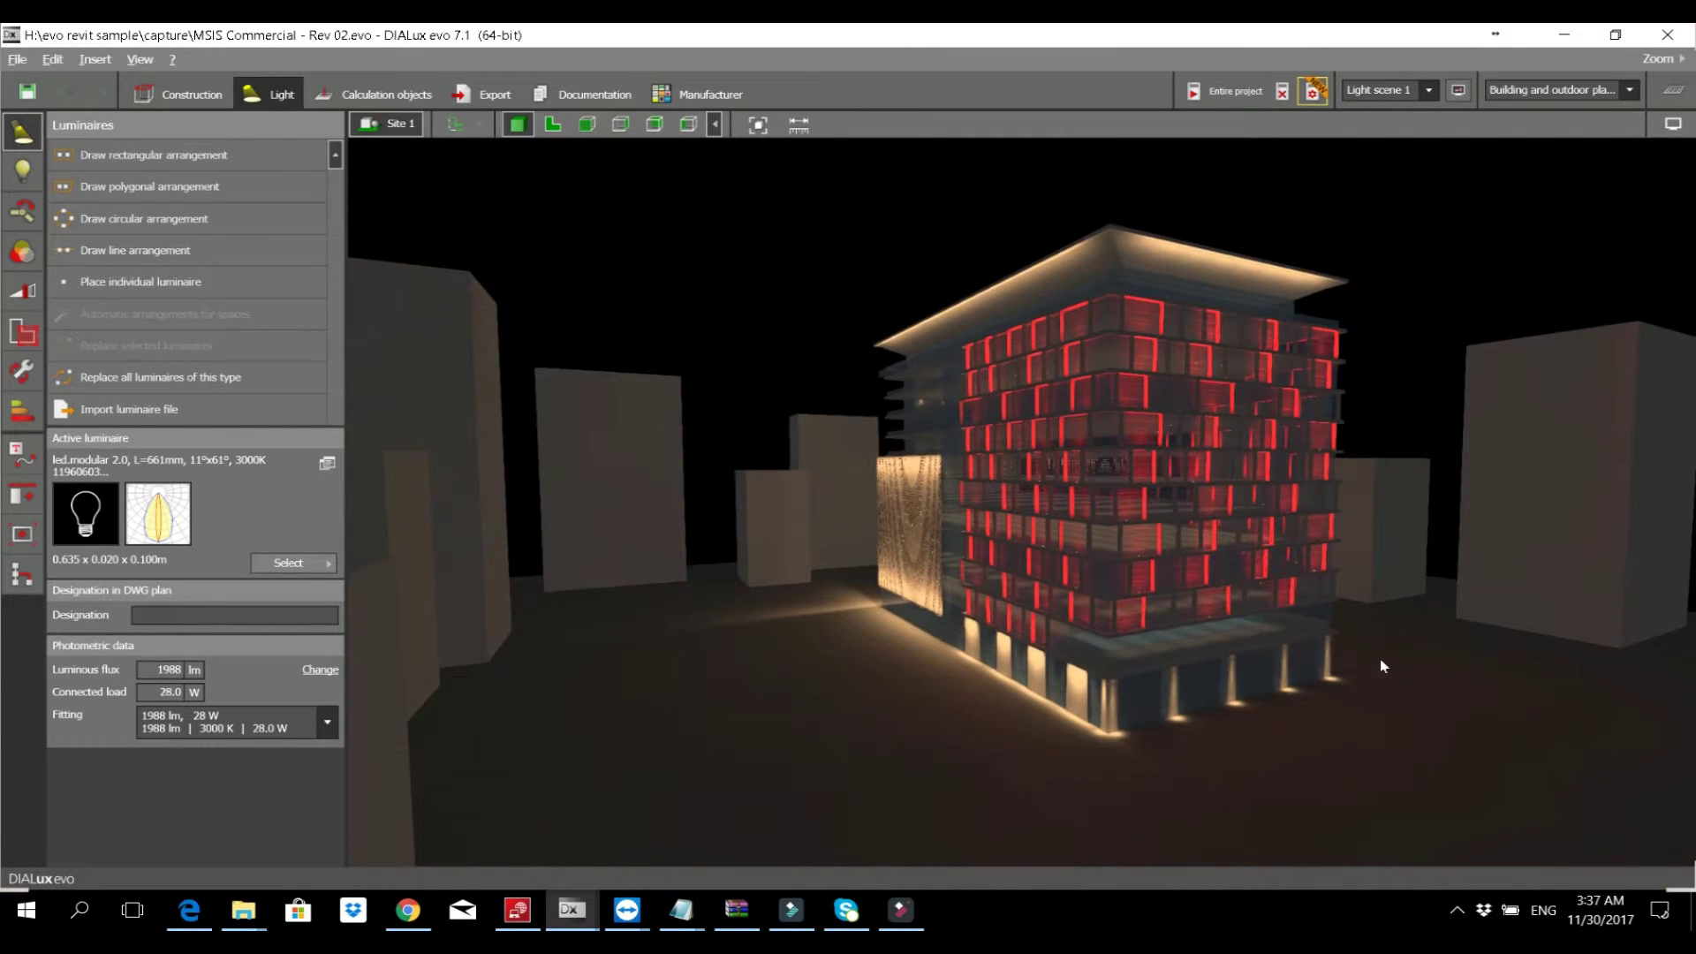
{"action": "mouse_move", "coordinate": [1436, 682]}
{"action": "right_mouse_down"}
{"action": "mouse_move", "coordinate": [1424, 674]}
{"action": "mouse_move", "coordinate": [1464, 698]}
{"action": "mouse_move", "coordinate": [1248, 706]}
{"action": "mouse_move", "coordinate": [1409, 705]}
{"action": "right_mouse_up"}
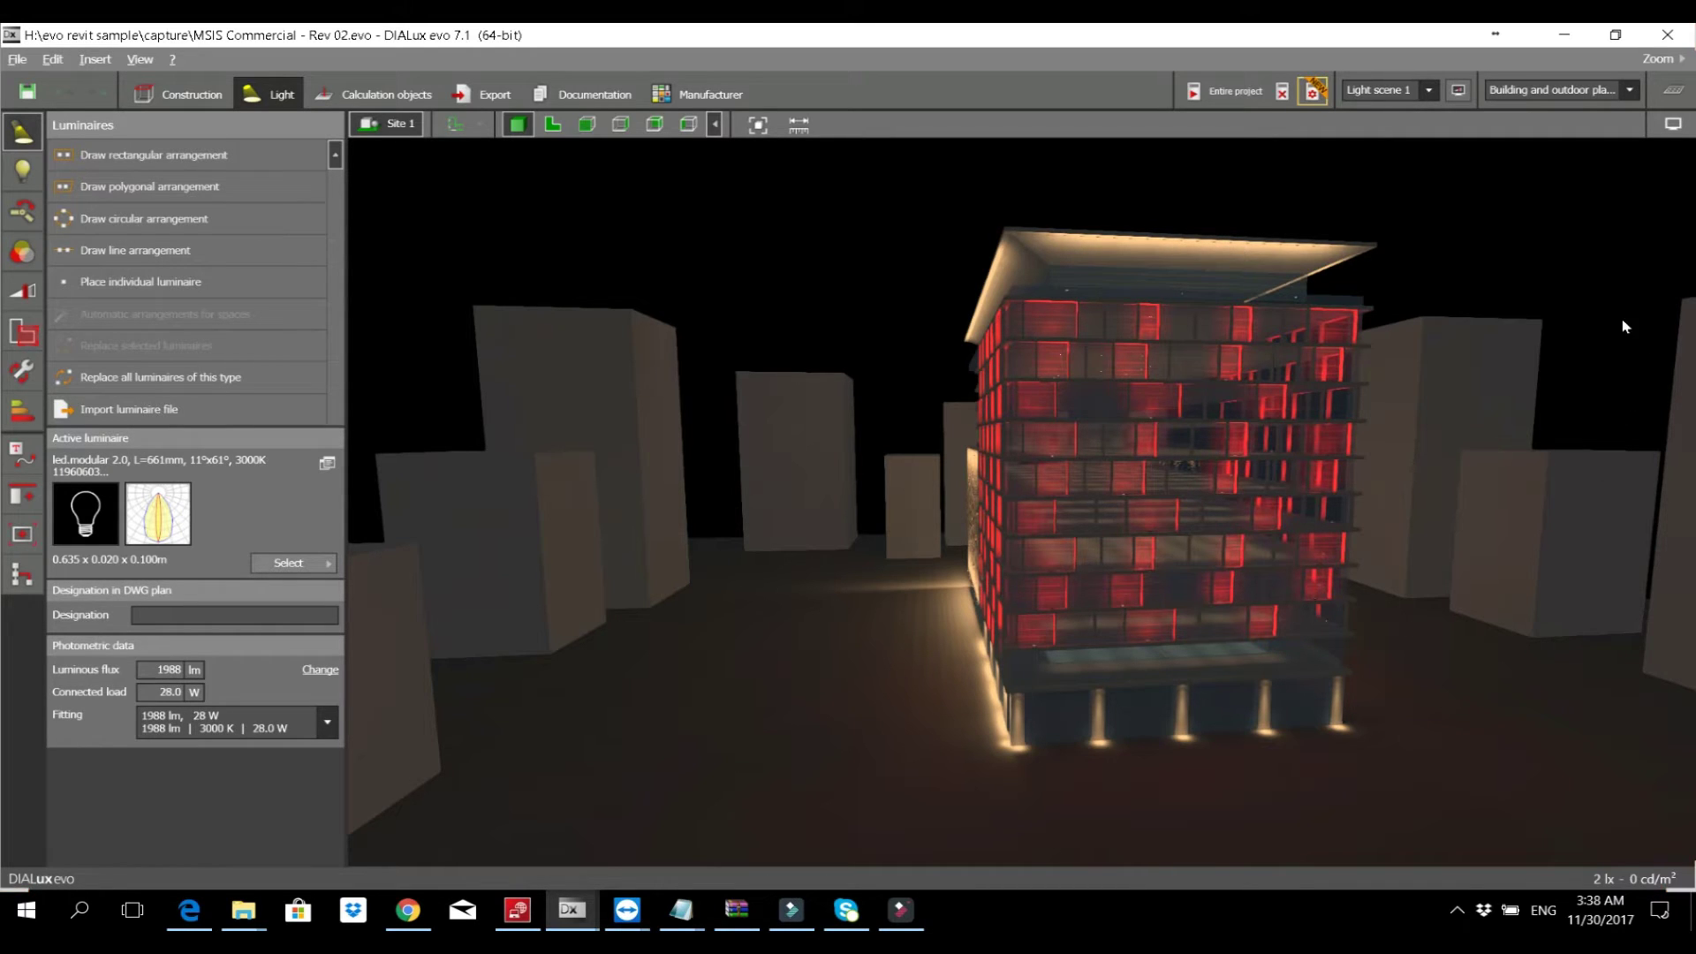
Inspect the red-lit window panels on the colonnaded front facade up close and from farther away
{"action": "scroll", "coordinate": [1620, 317], "scroll_direction": "up", "scroll_amount": 4}
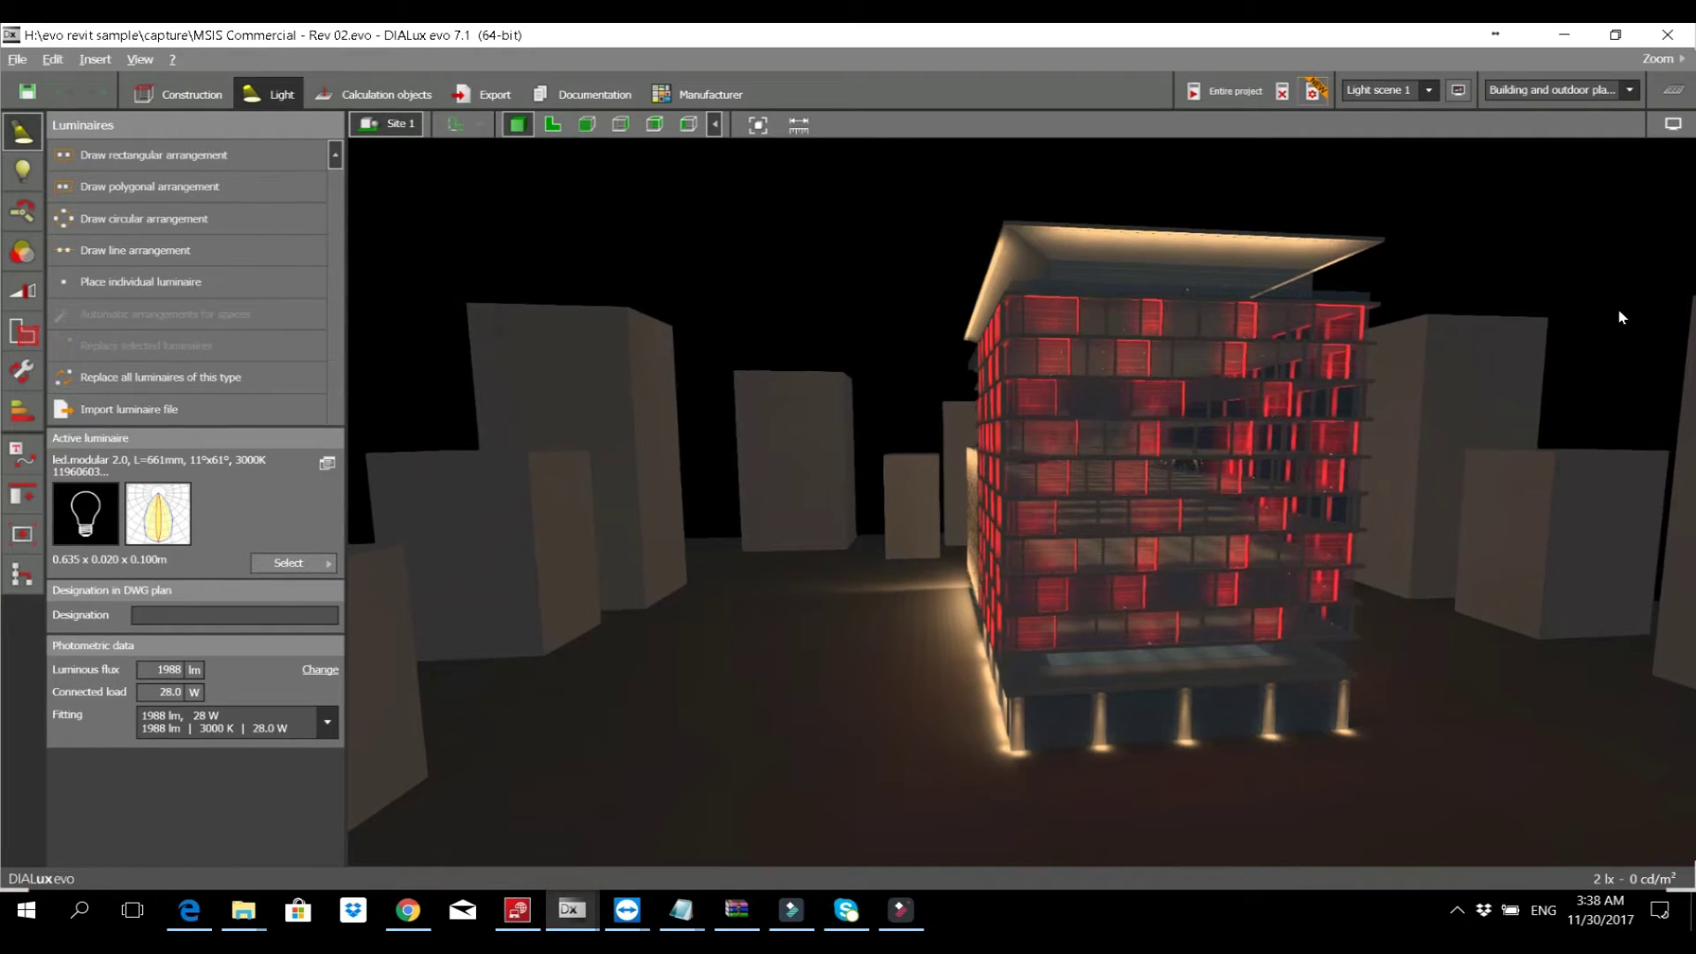
{"action": "scroll", "coordinate": [1437, 410], "scroll_direction": "up", "scroll_amount": 4}
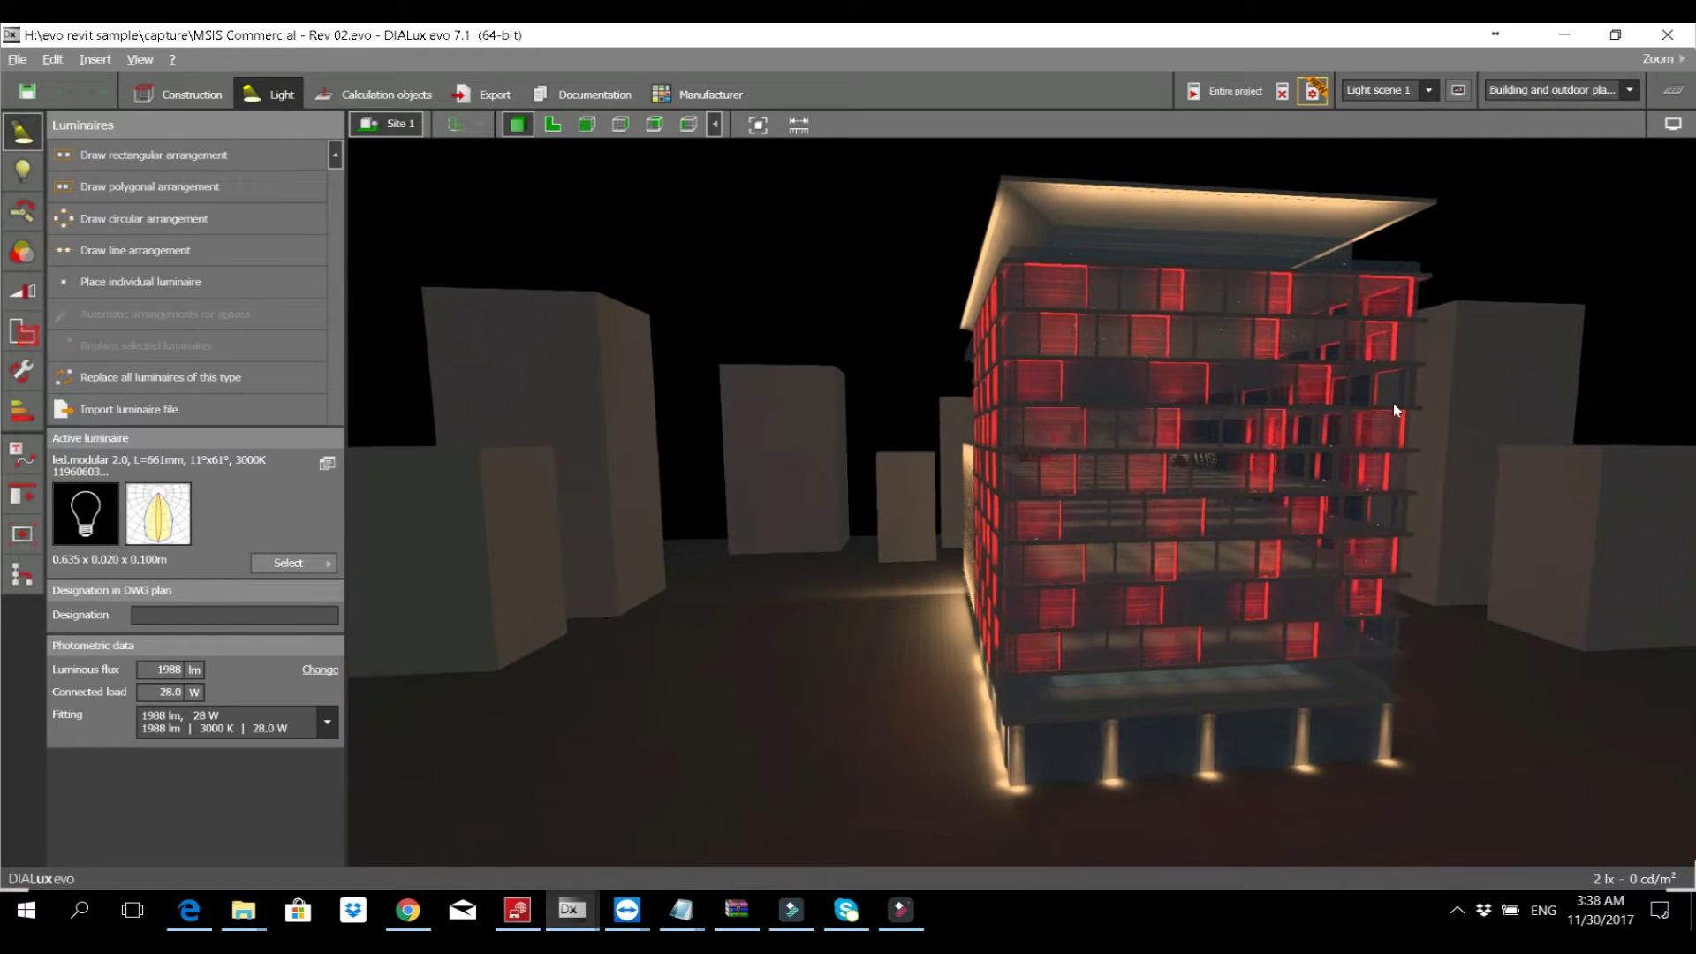
{"action": "scroll", "coordinate": [1374, 394], "scroll_direction": "up", "scroll_amount": 4}
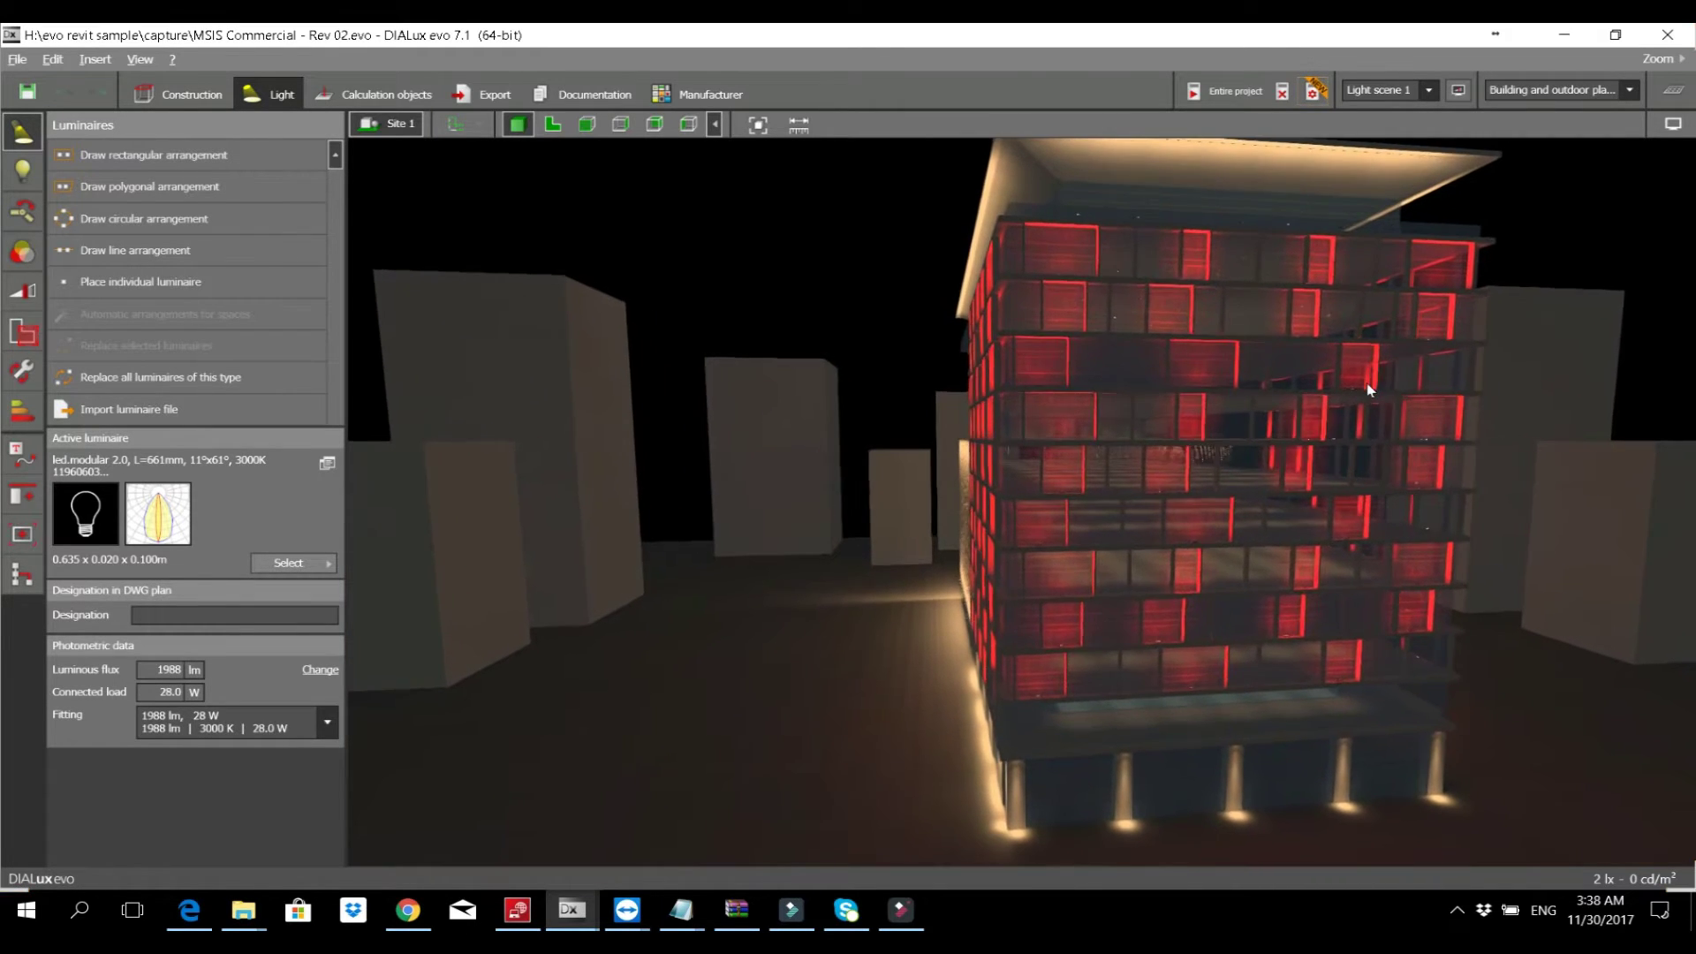
{"action": "scroll", "coordinate": [1292, 372], "scroll_direction": "up", "scroll_amount": 4}
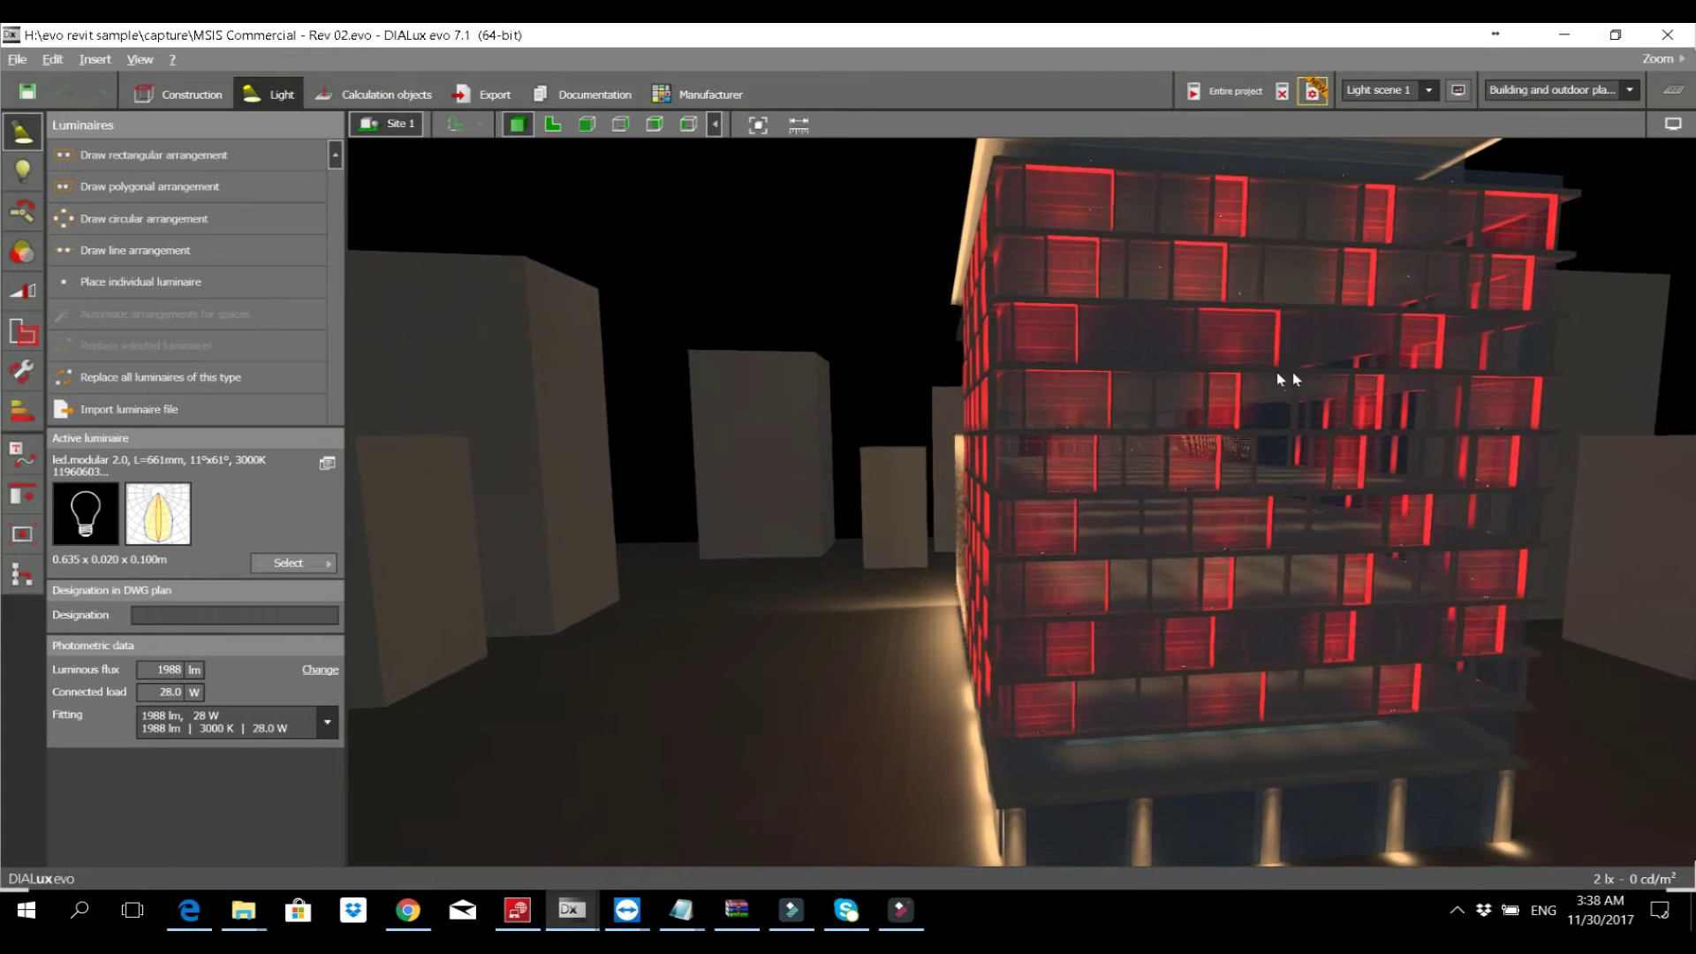
{"action": "scroll", "coordinate": [1319, 356], "scroll_direction": "up", "scroll_amount": 3}
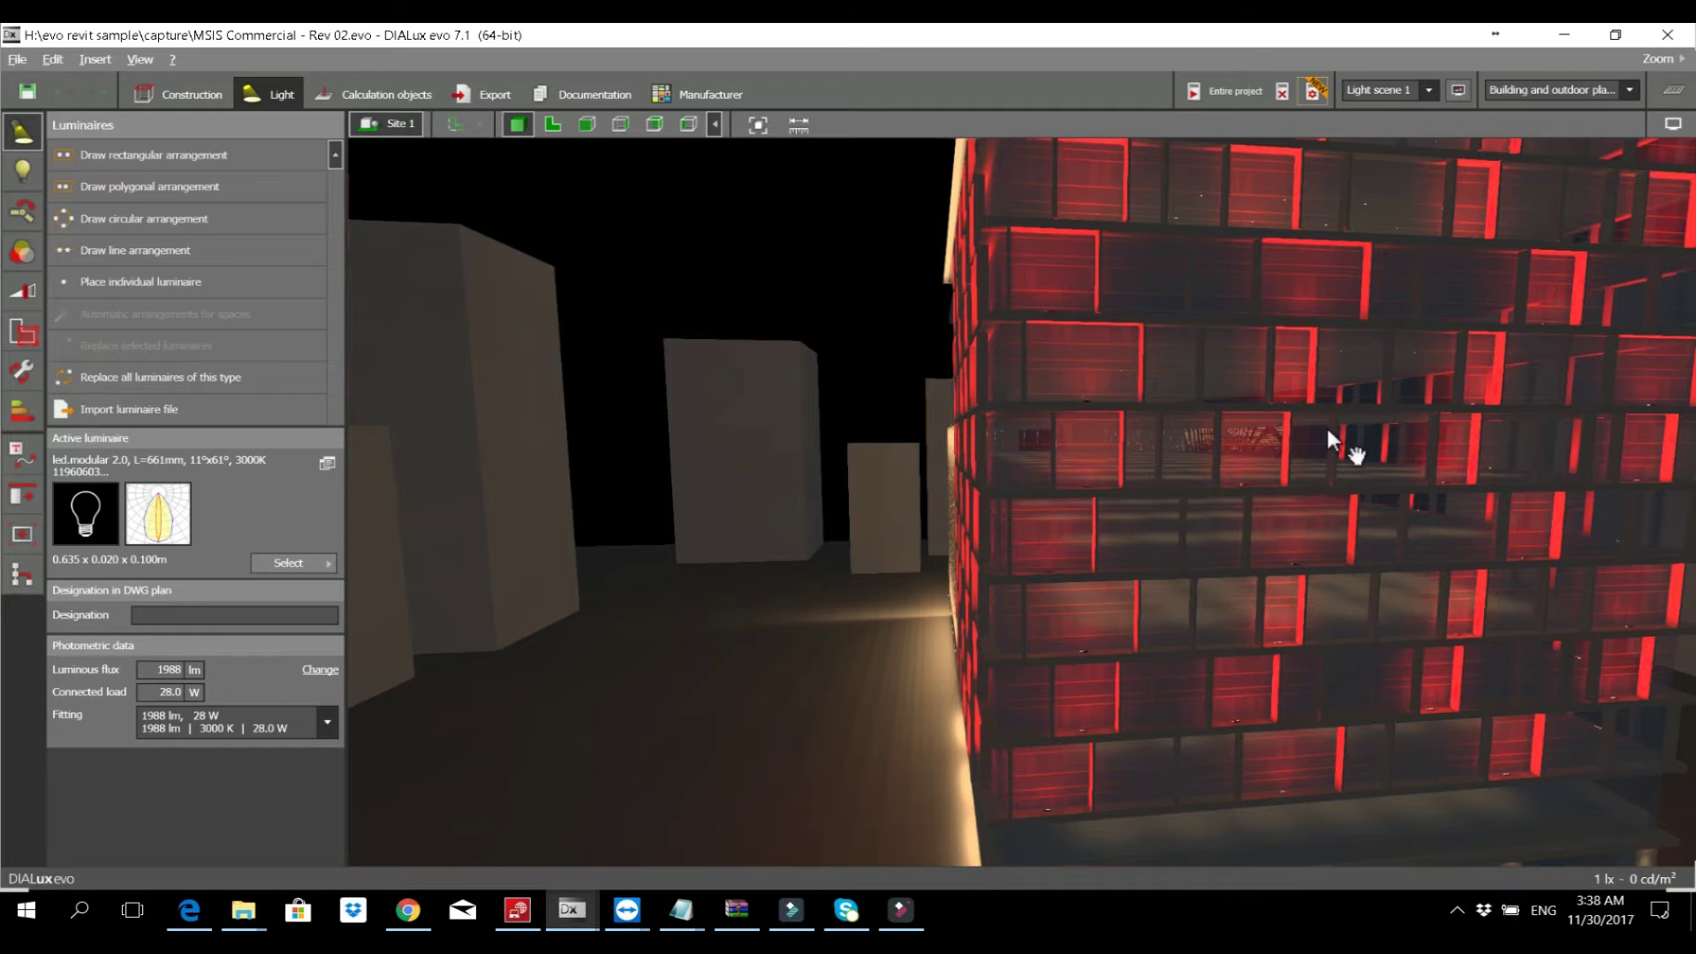
{"action": "scroll", "coordinate": [1327, 428], "scroll_direction": "down", "scroll_amount": 3}
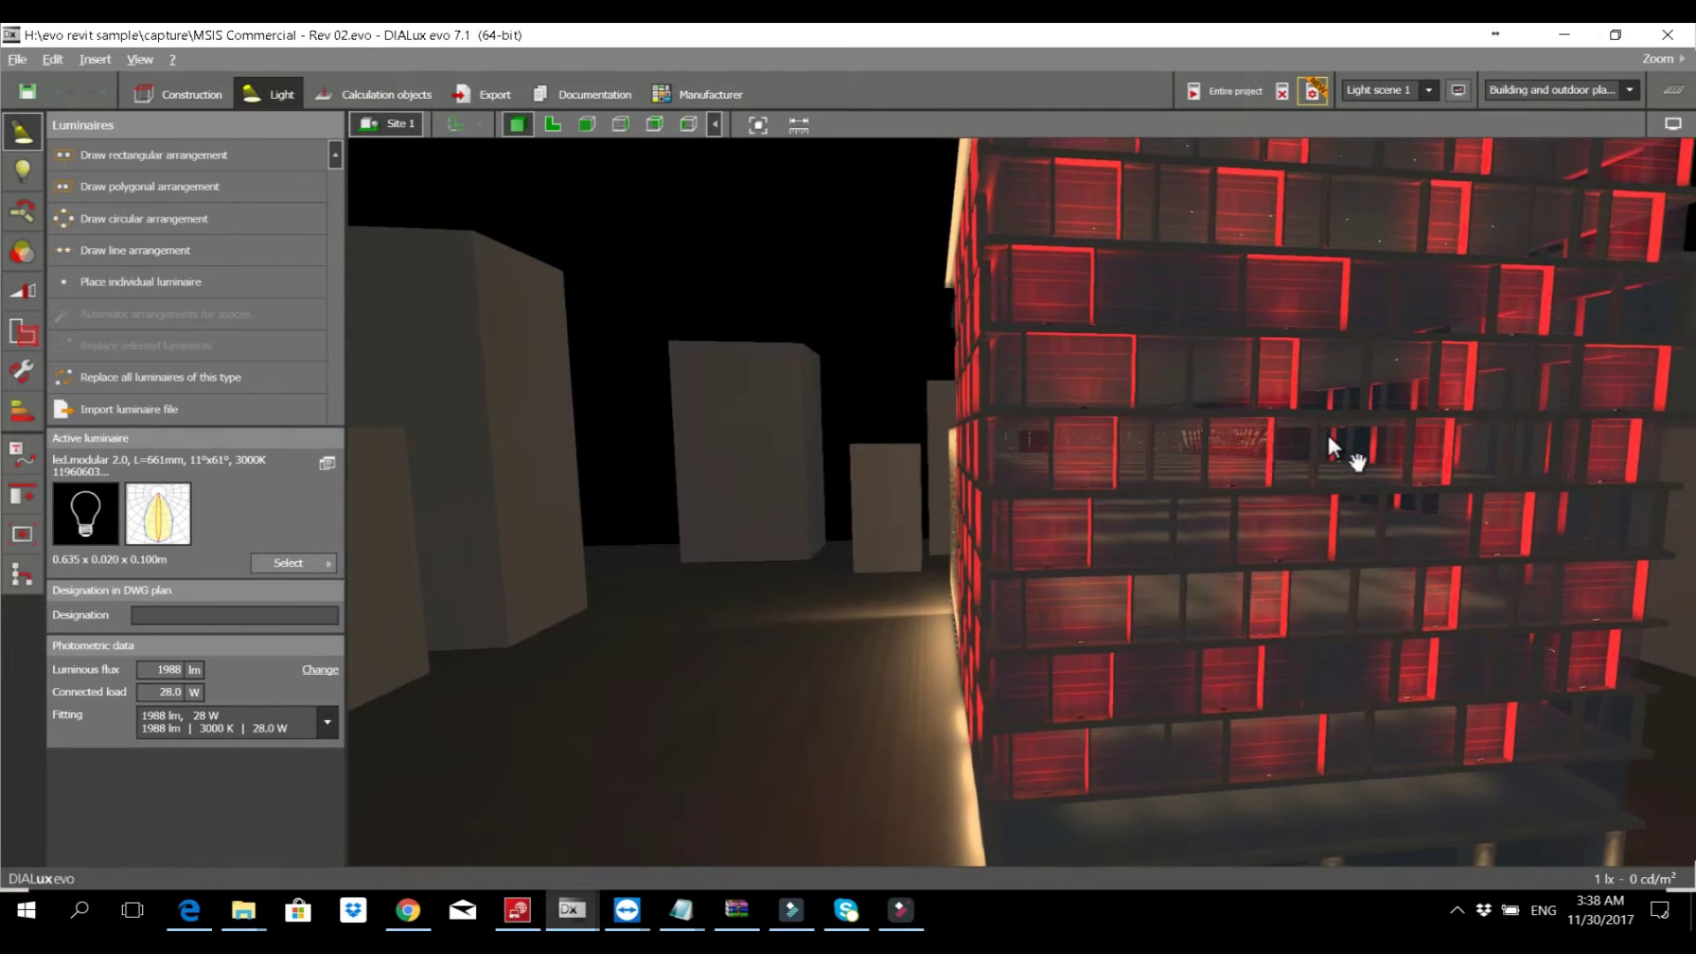
{"action": "scroll", "coordinate": [1321, 433], "scroll_direction": "down", "scroll_amount": 3}
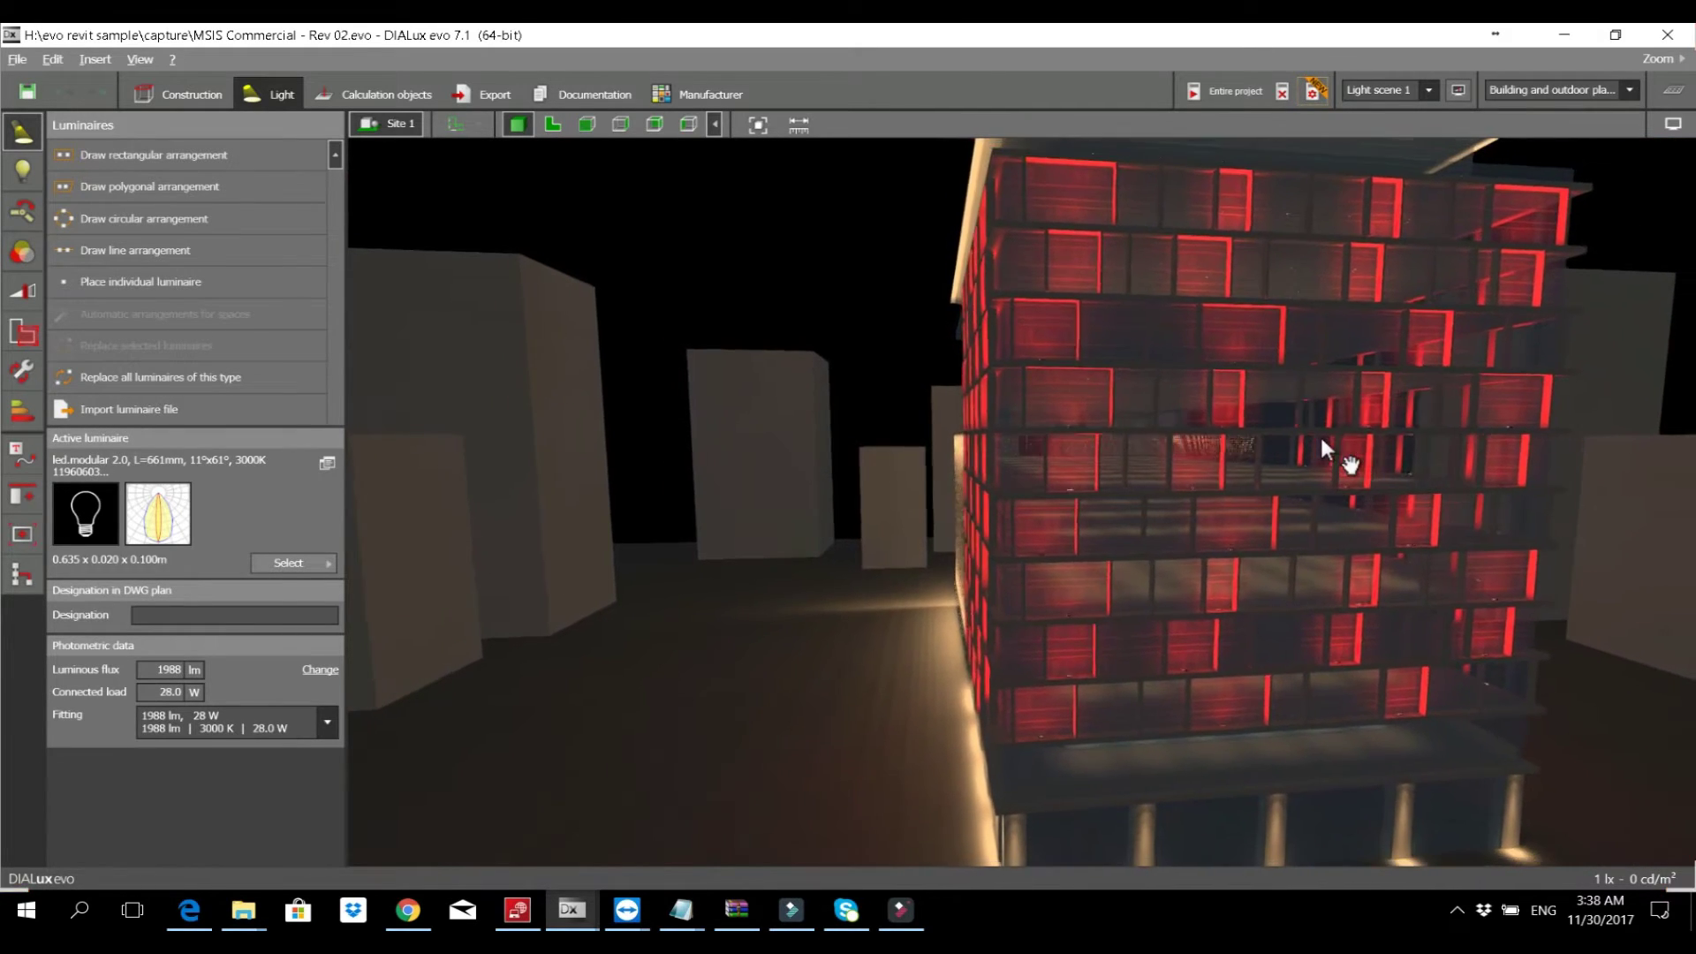
{"action": "scroll", "coordinate": [1316, 433], "scroll_direction": "down", "scroll_amount": 3}
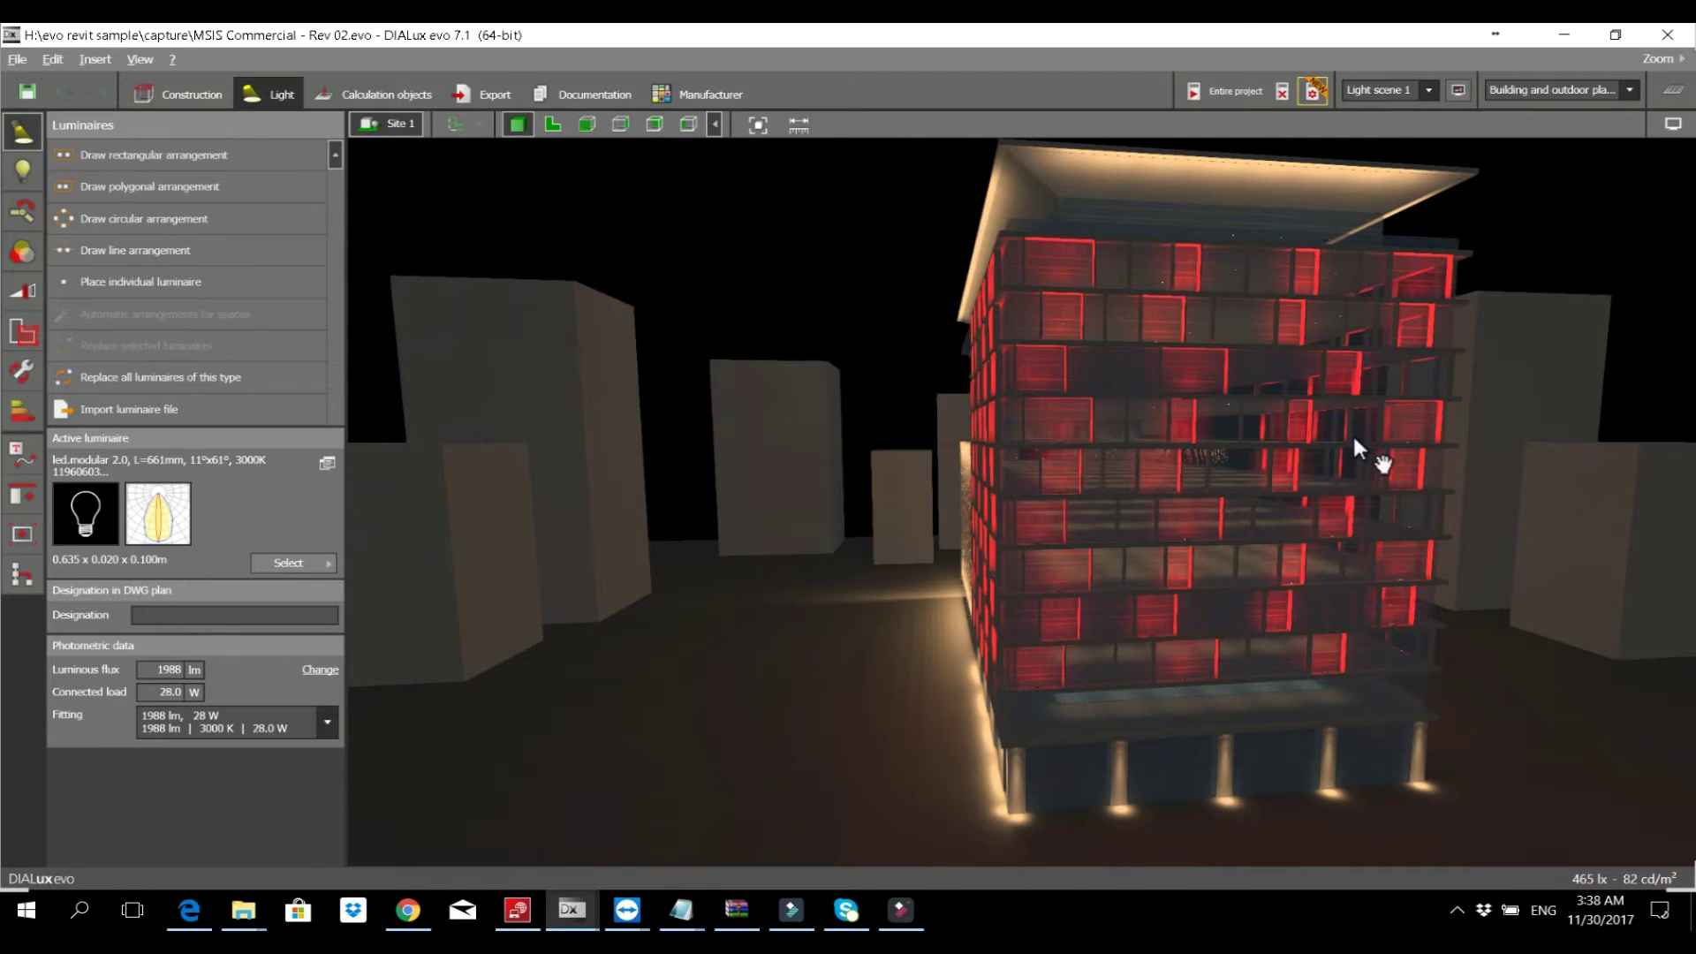
Review the building's overall night appearance from the front and the corner, comparing the canopy, red window and column lighting
{"action": "middle_click_drag", "start_coordinate": [1354, 438], "coordinate": [1349, 444]}
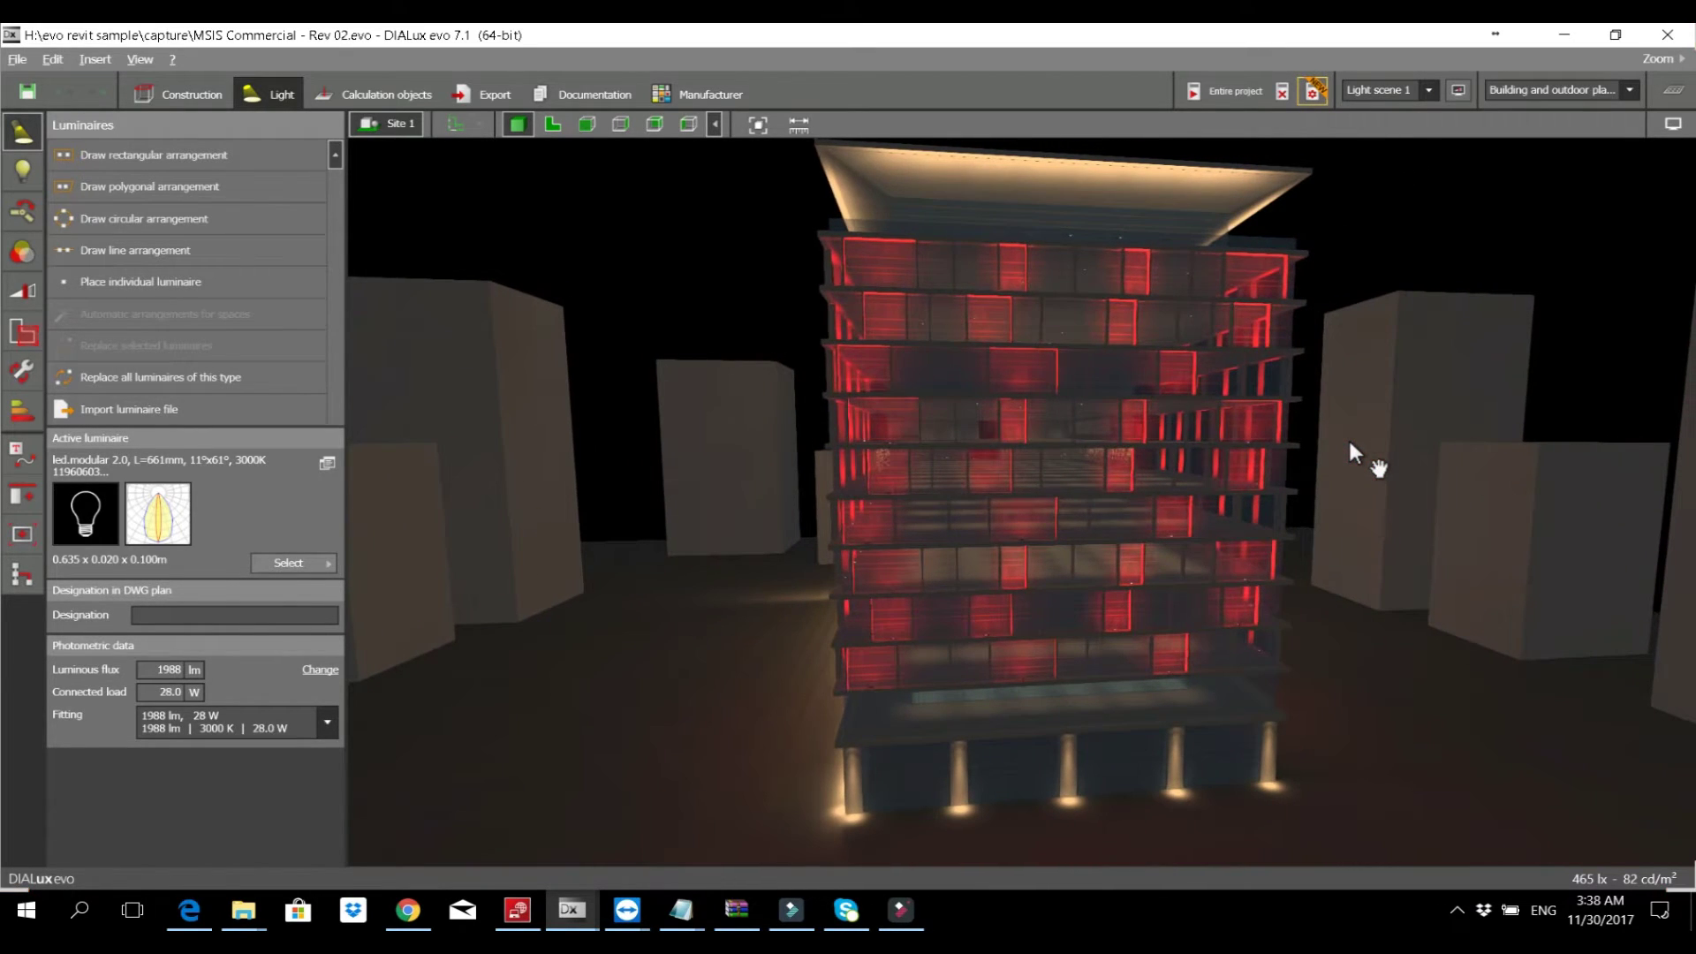
{"action": "key", "text": "Left"}
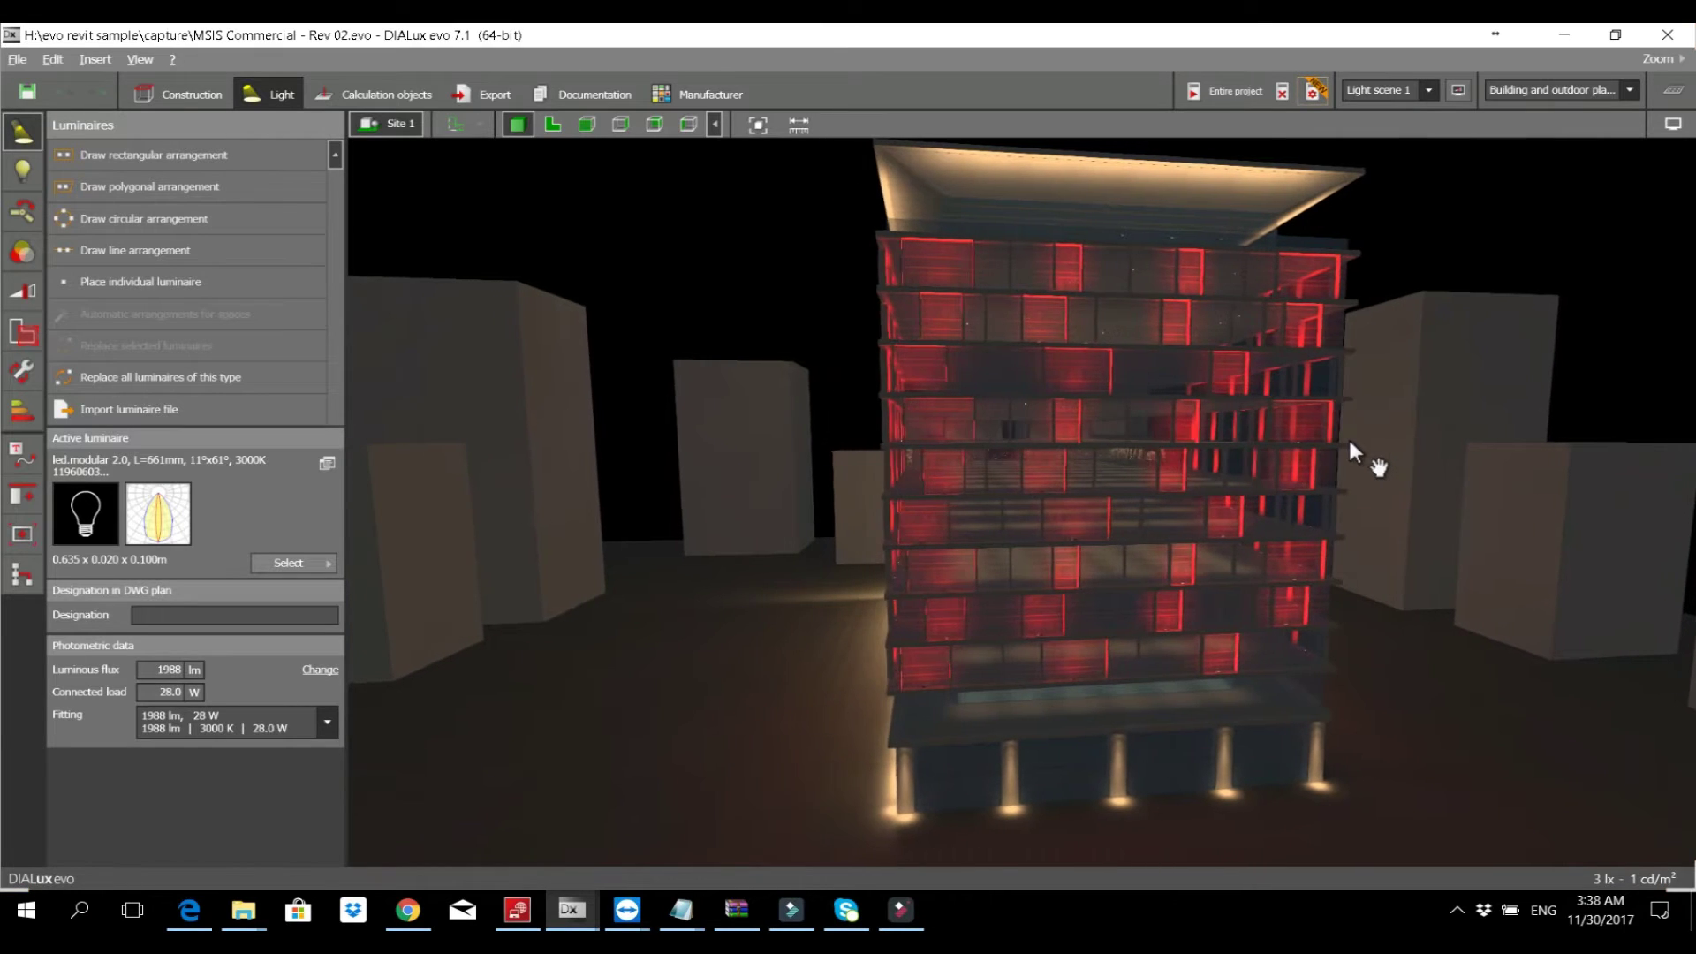
{"action": "key", "text": "Left"}
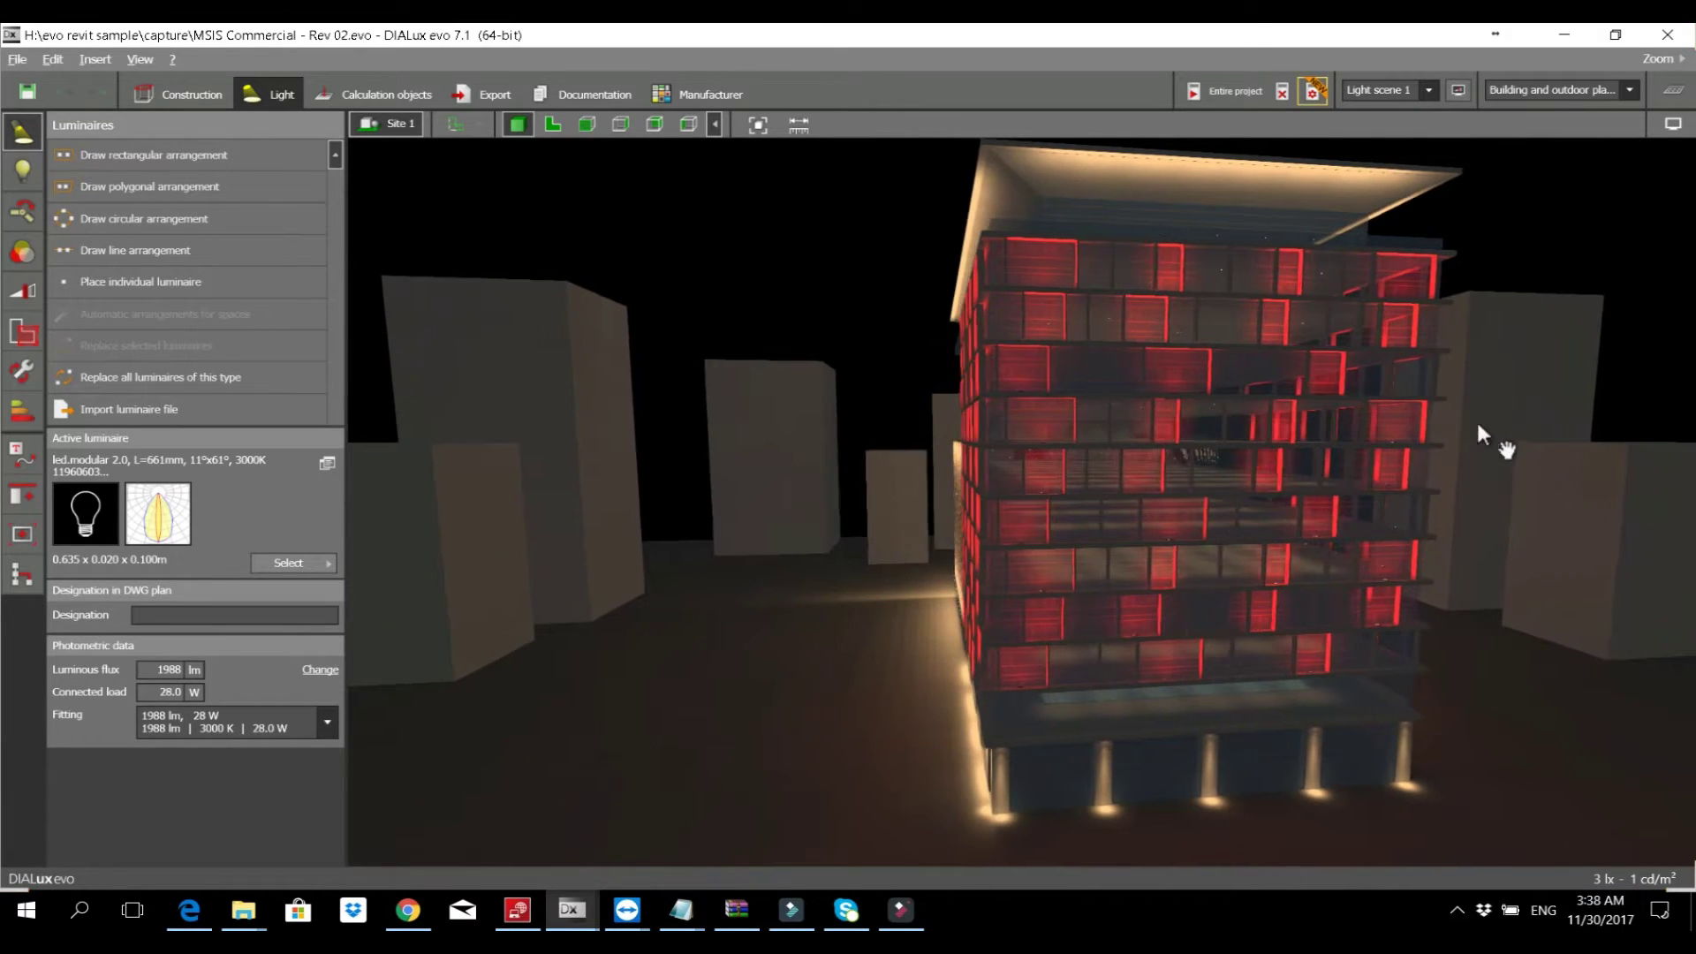
{"action": "key", "text": "Left"}
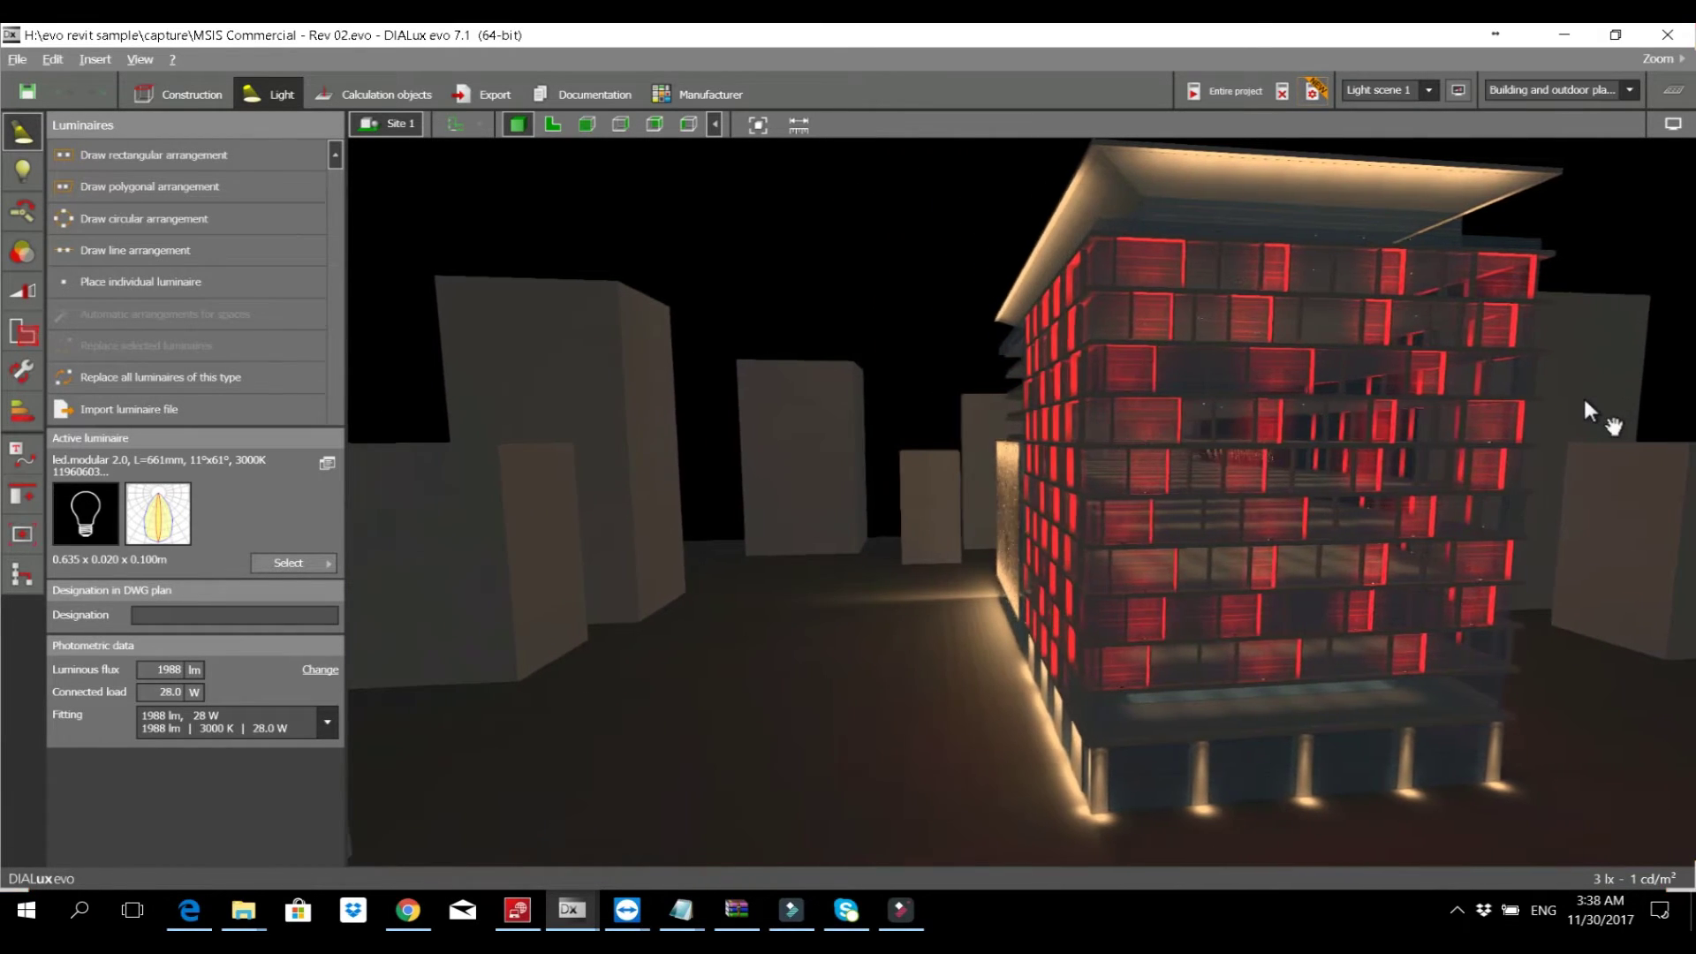
{"action": "key", "text": "Left"}
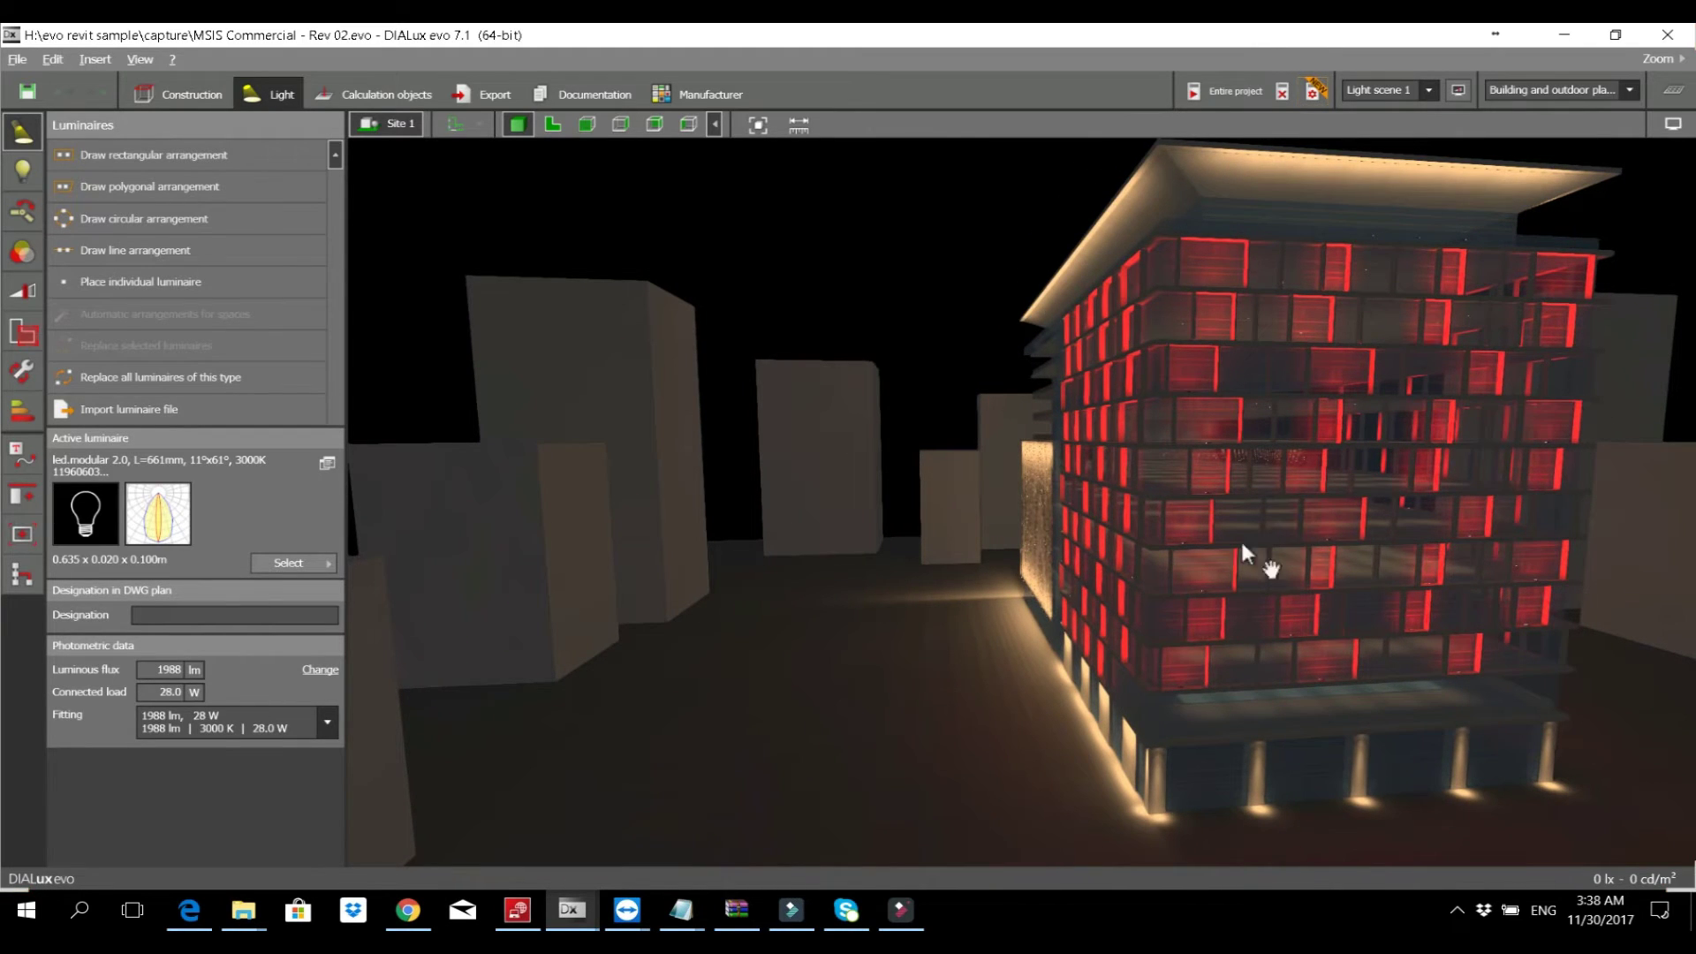
{"action": "right_click_drag", "start_coordinate": [1127, 634], "coordinate": [1344, 594]}
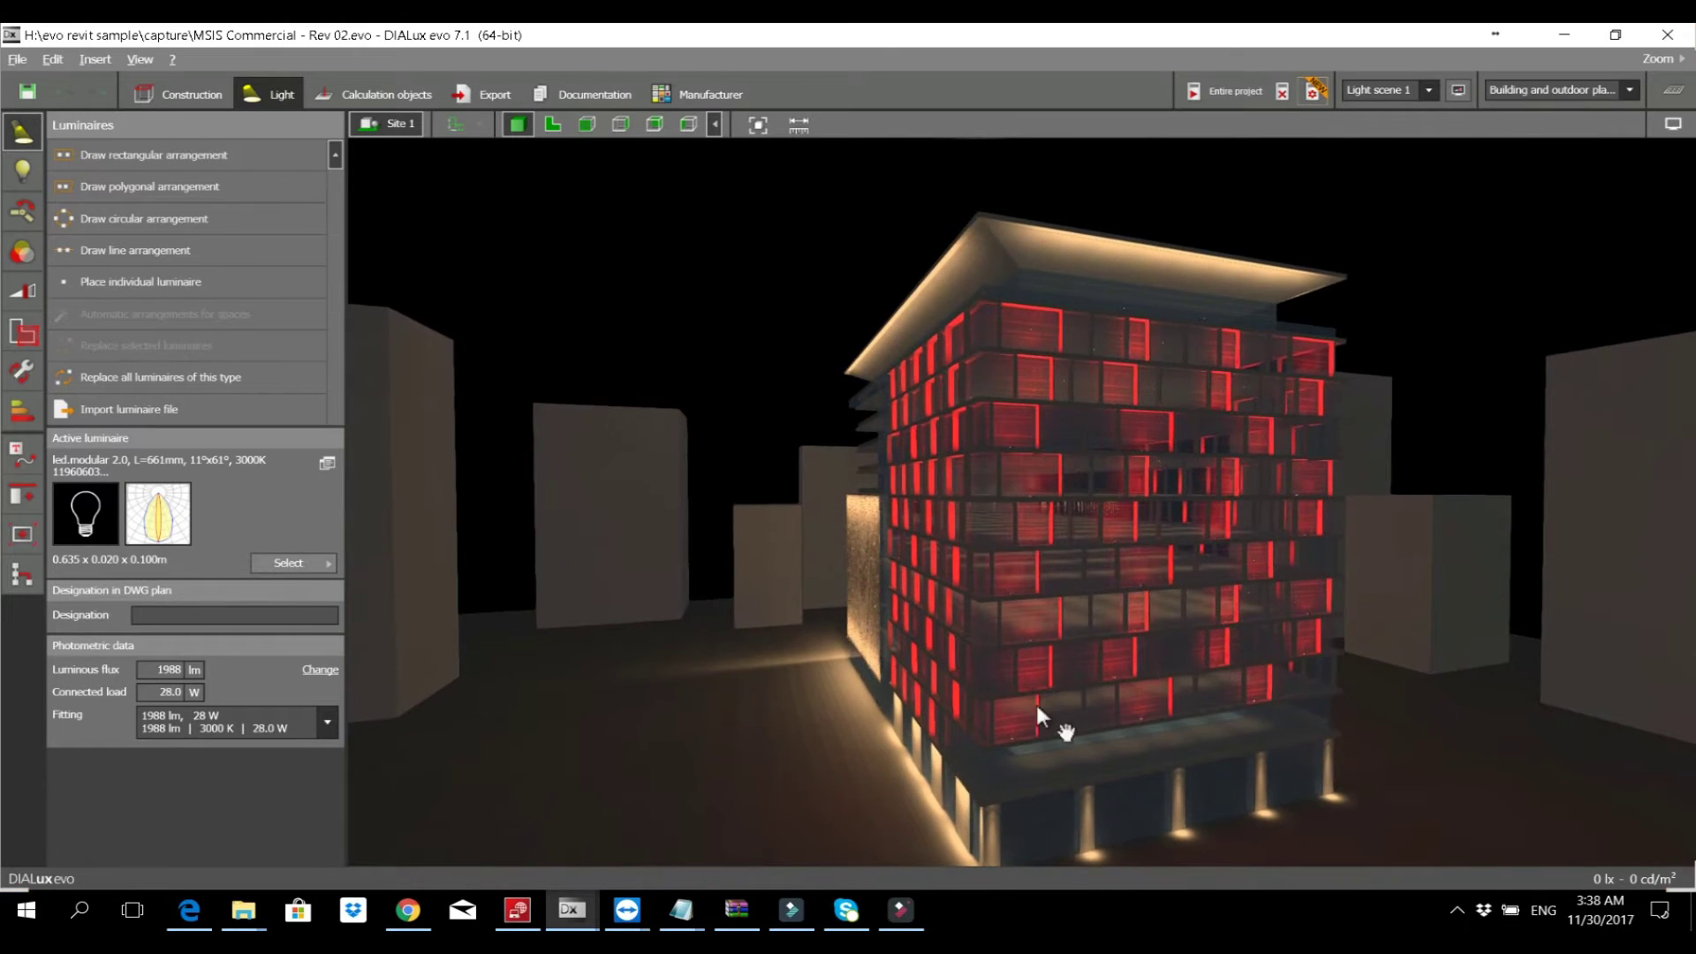
{"action": "scroll", "coordinate": [1007, 685], "scroll_direction": "up", "scroll_amount": 5}
{"action": "scroll", "coordinate": [994, 487], "scroll_direction": "down", "scroll_amount": 5}
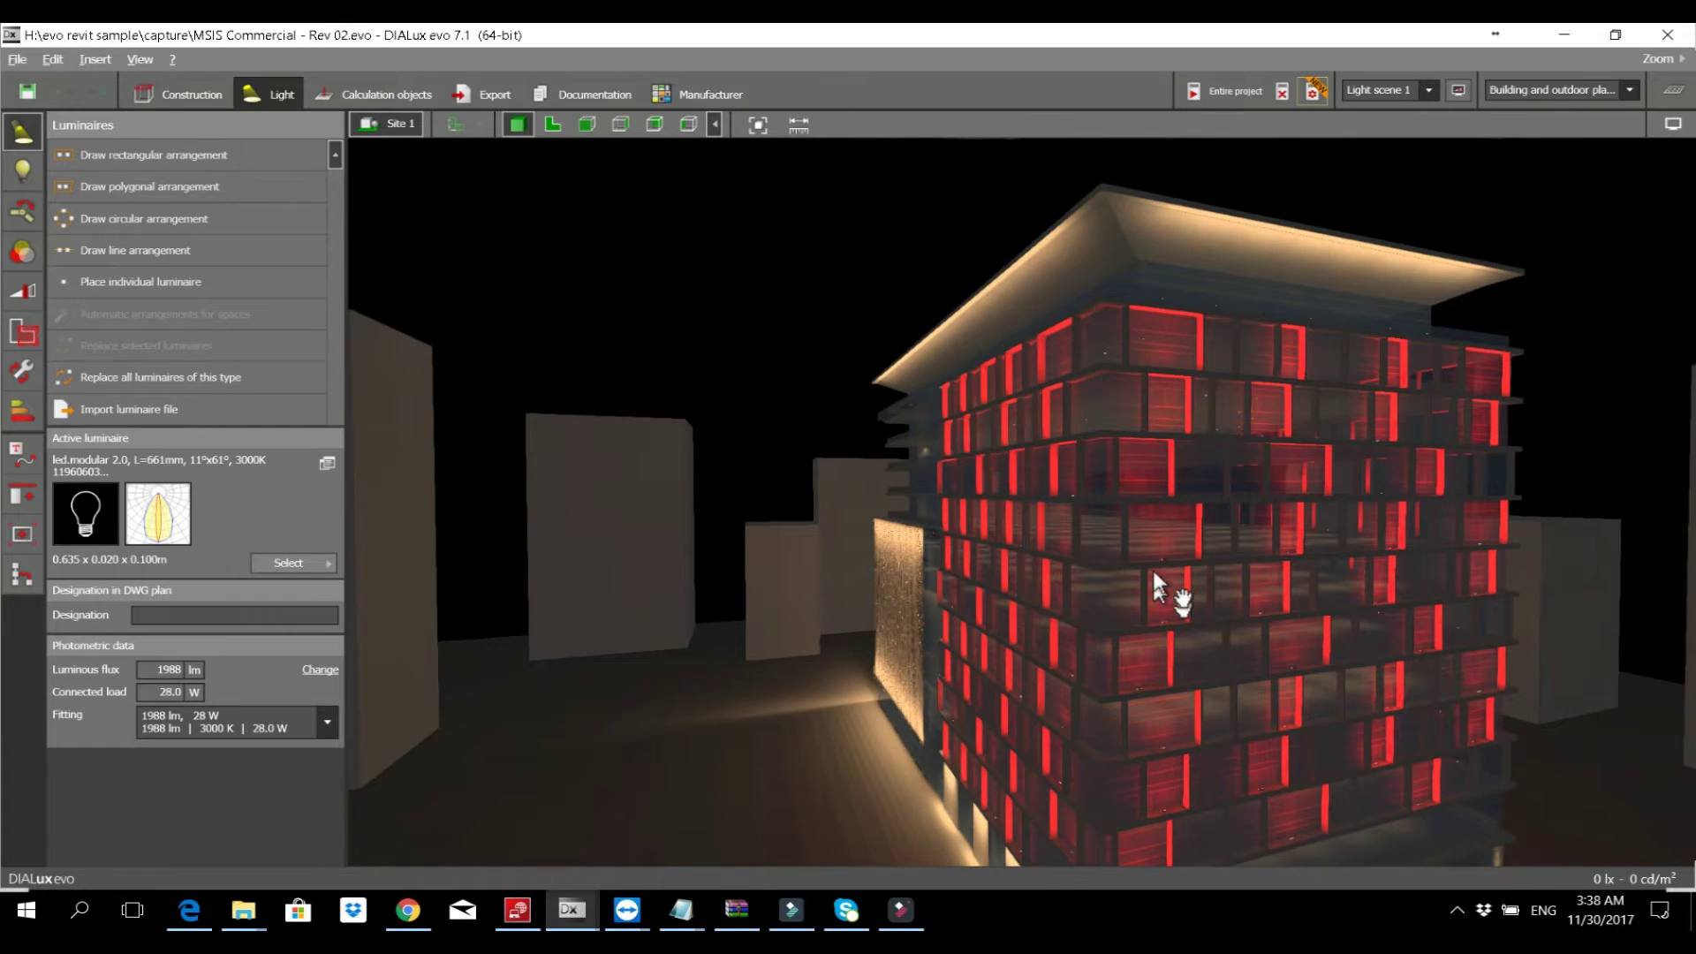
{"action": "scroll", "coordinate": [1154, 574], "scroll_direction": "down", "scroll_amount": 3}
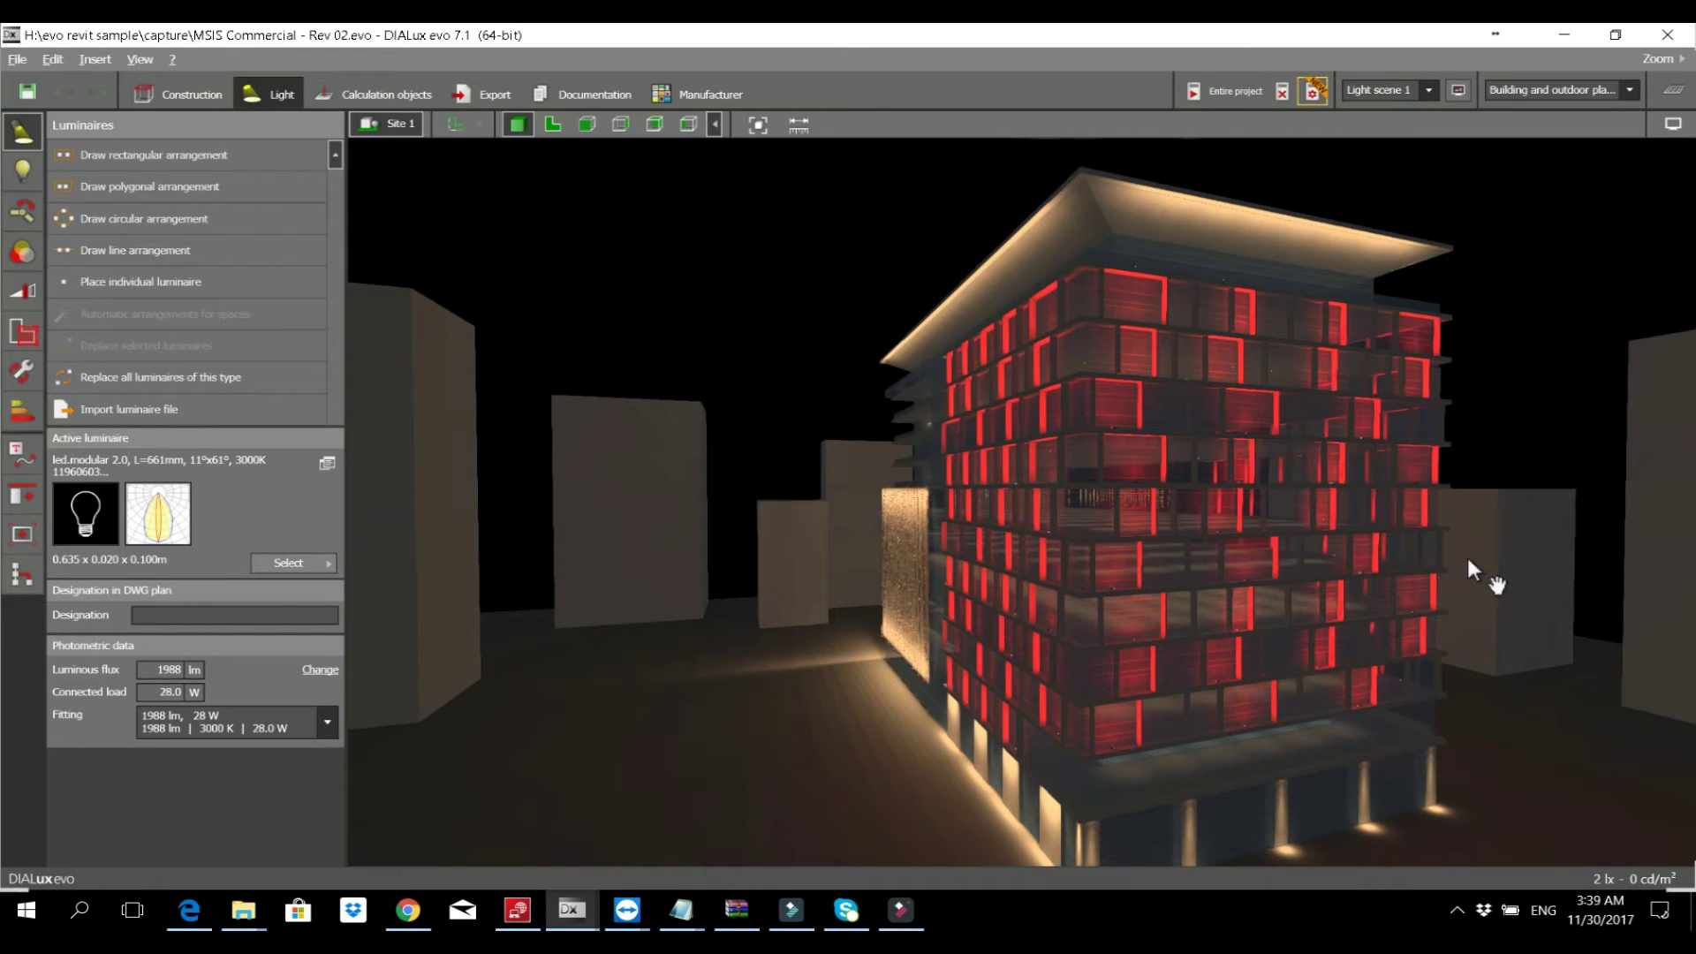
{"action": "right_click_drag", "start_coordinate": [1497, 596], "coordinate": [1233, 575]}
{"action": "scroll", "coordinate": [1234, 575], "scroll_direction": "down", "scroll_amount": 3}
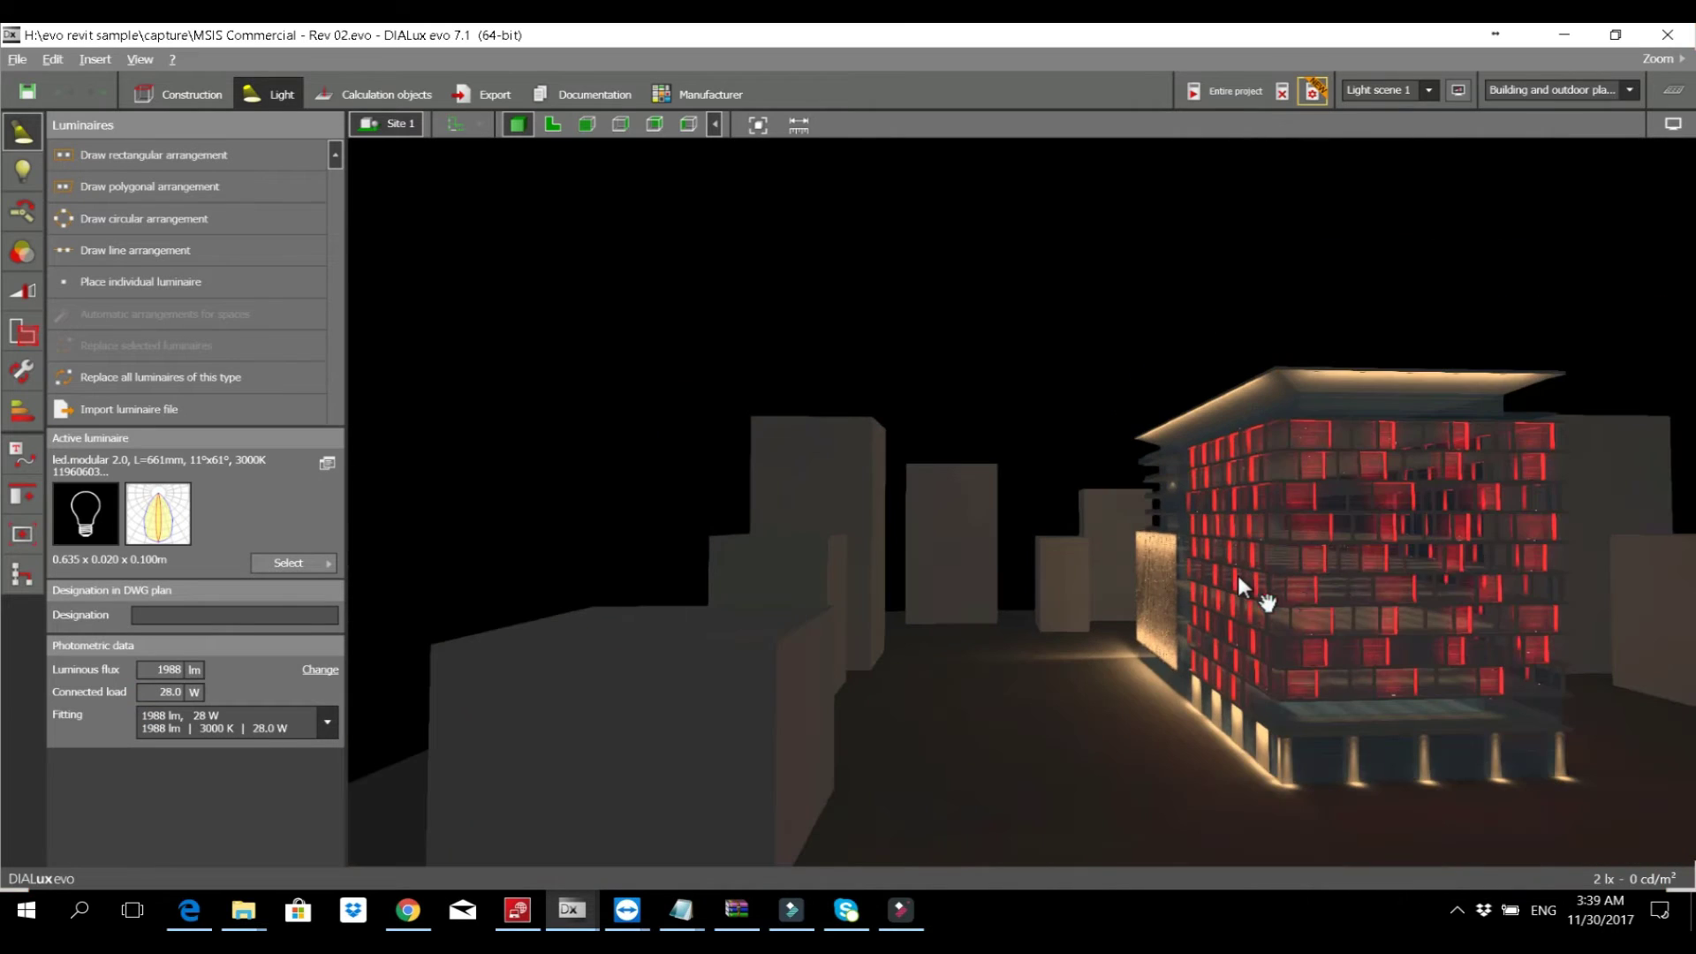
{"action": "right_click_drag", "start_coordinate": [1446, 560], "coordinate": [1257, 670]}
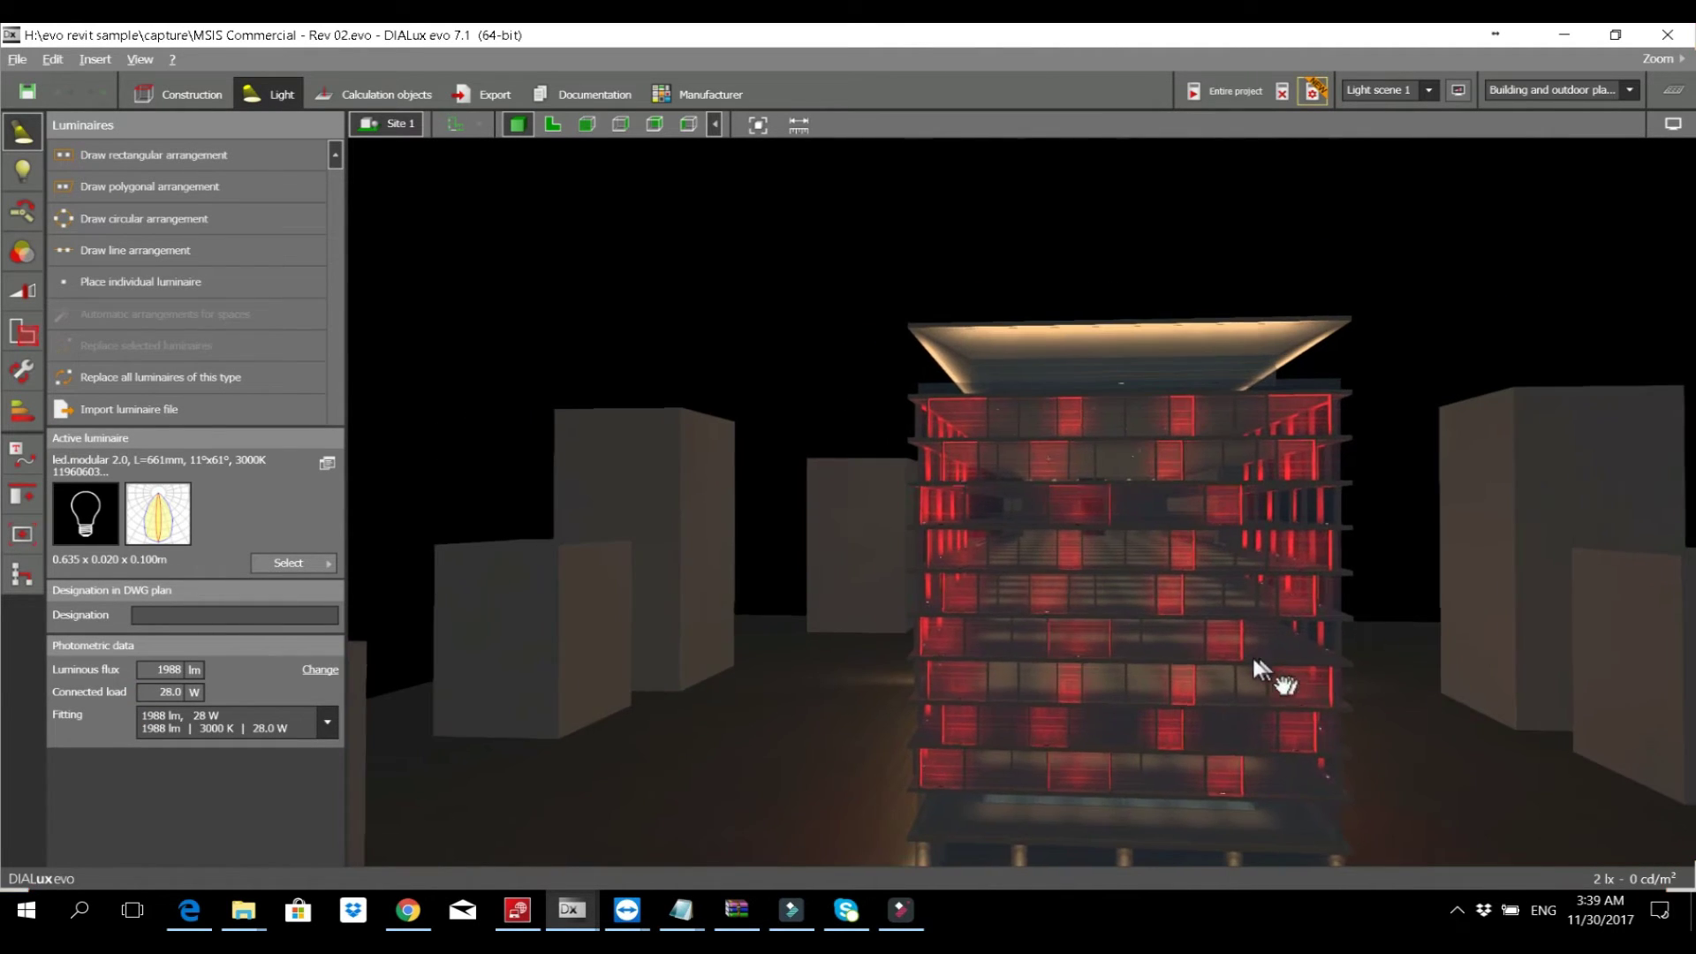